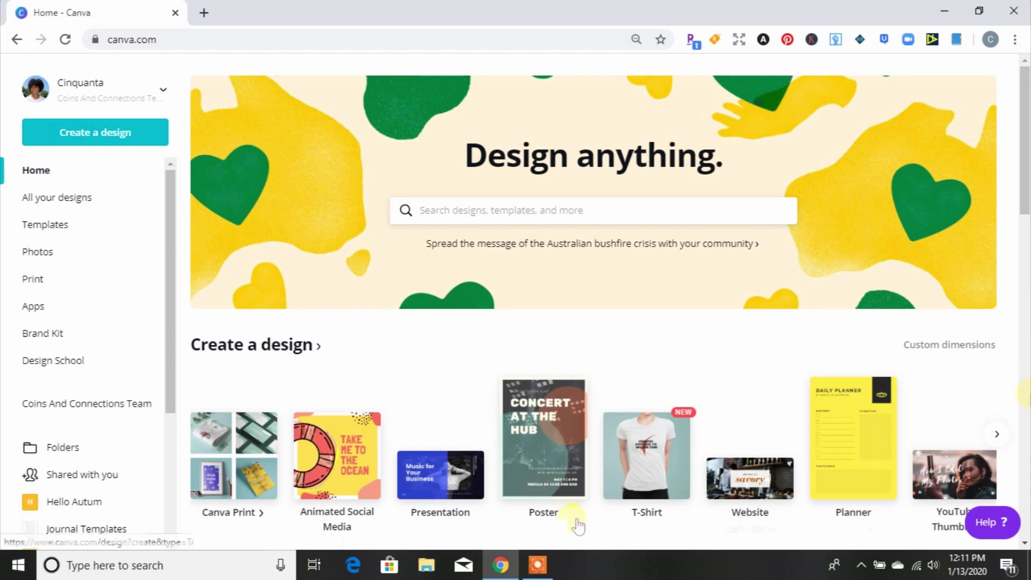
click(534, 567)
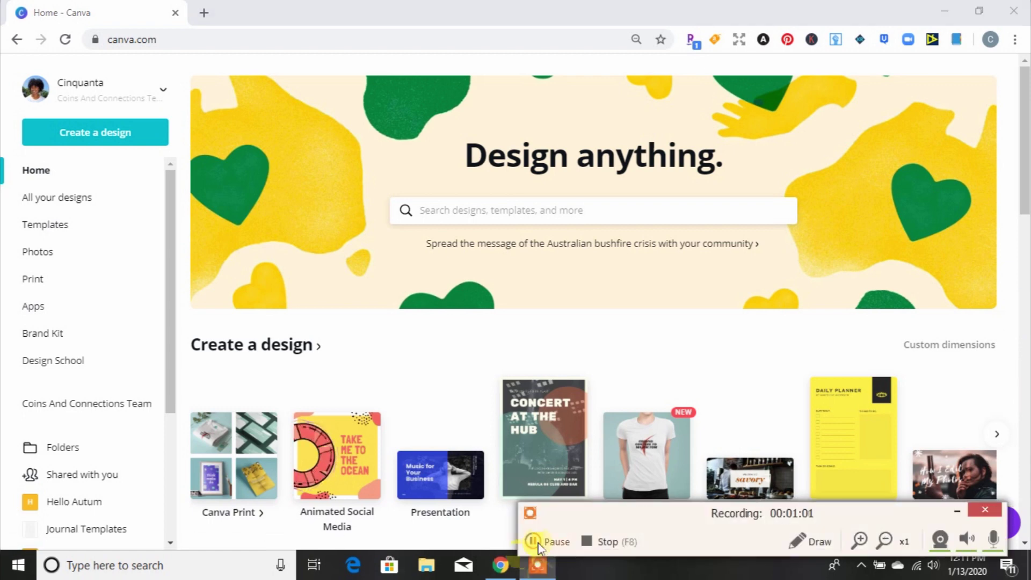
click(952, 513)
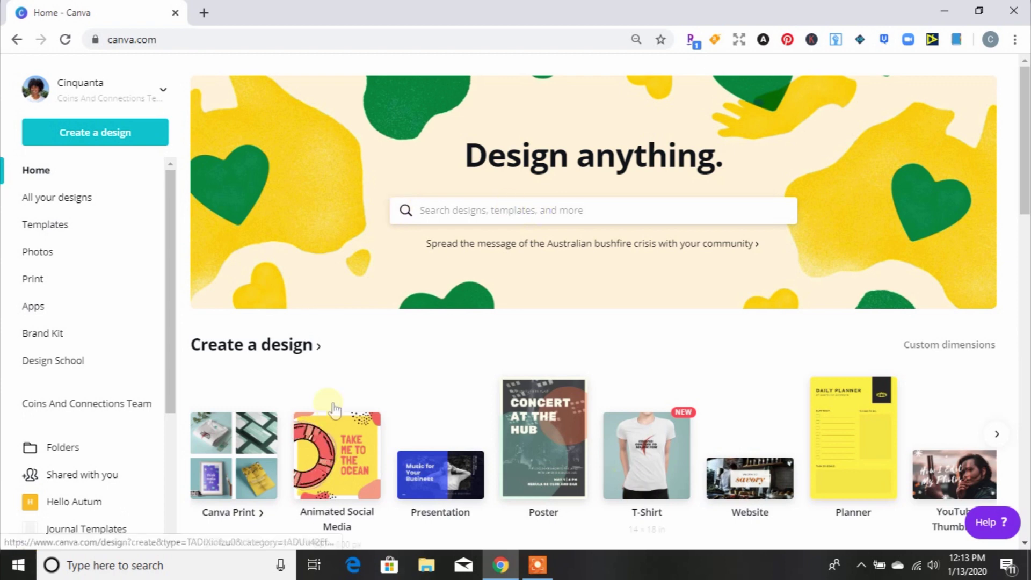
Step: Create a blank T-Shirt design and look up the same design type by searching the home page for "tshirt"
click(643, 469)
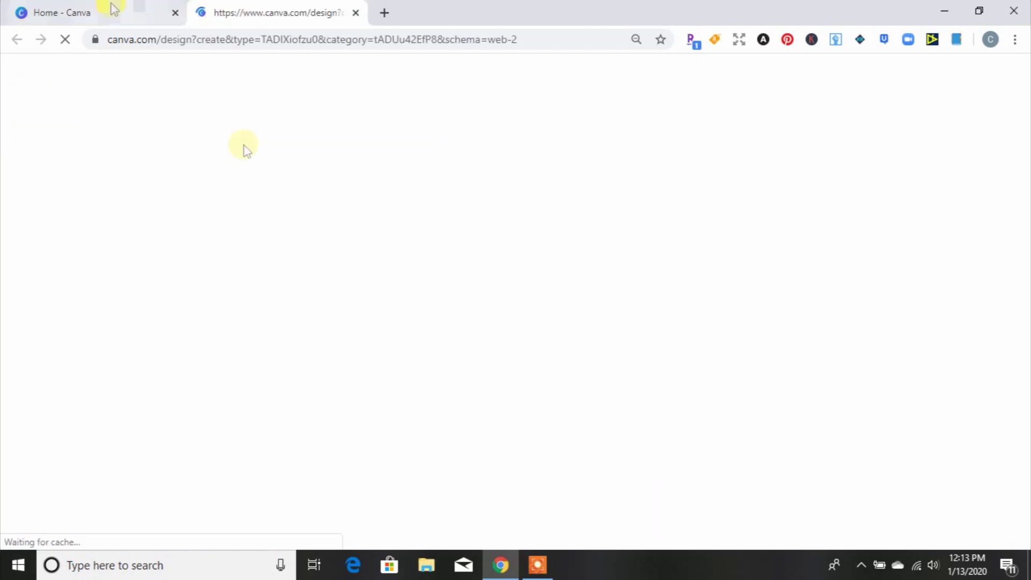
click(113, 8)
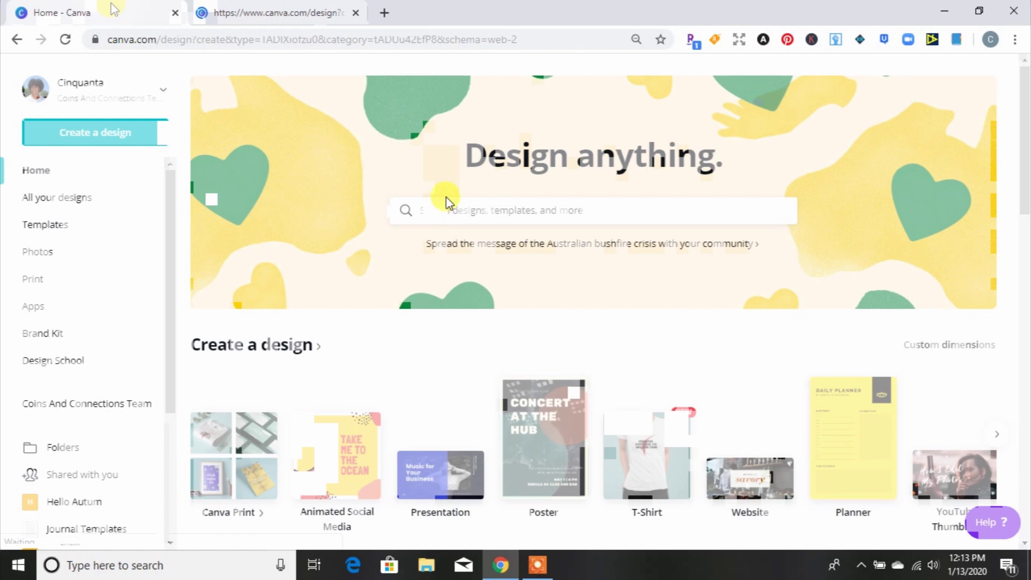
click(437, 207)
text(t)
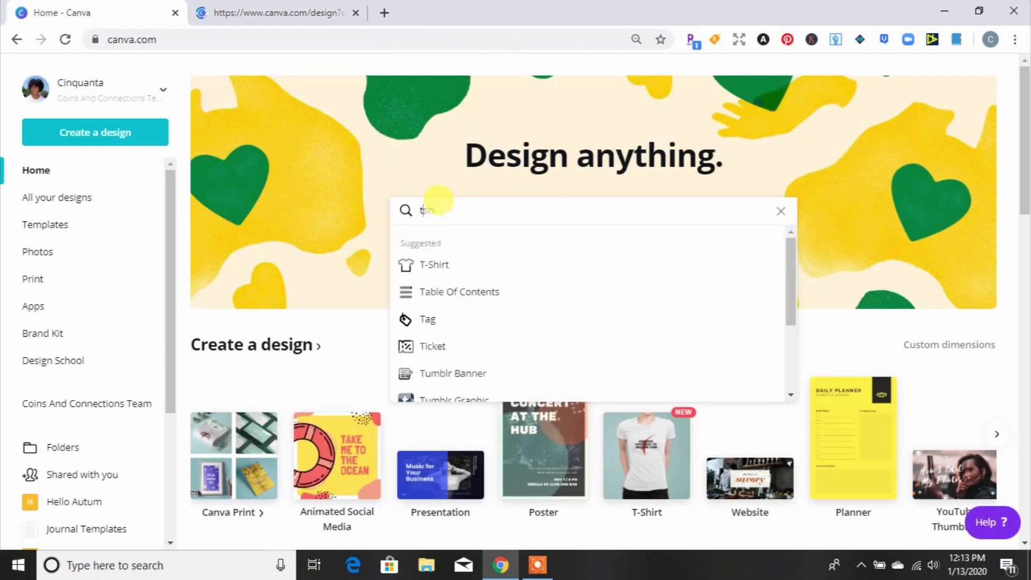
text(shirt)
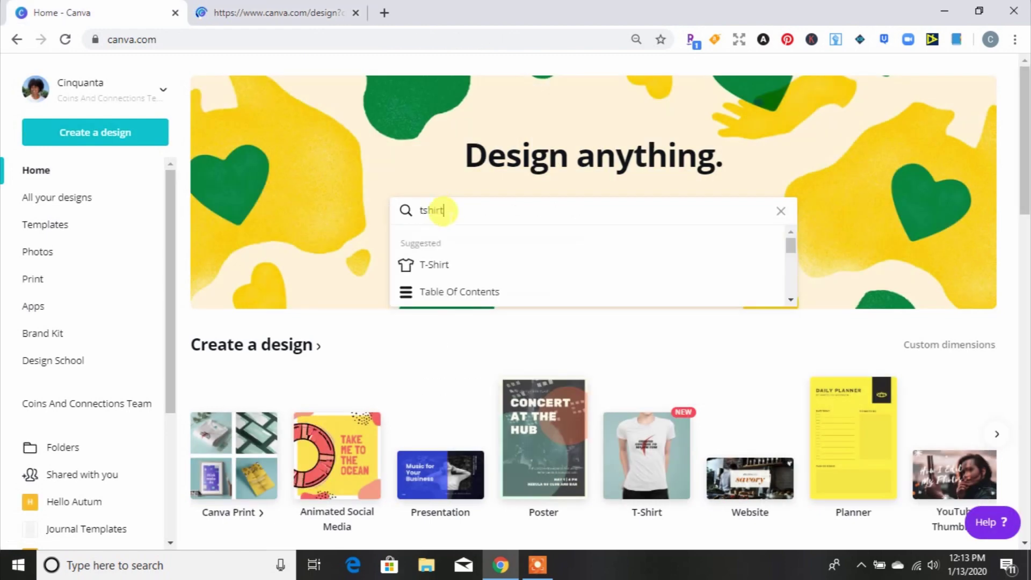
click(434, 265)
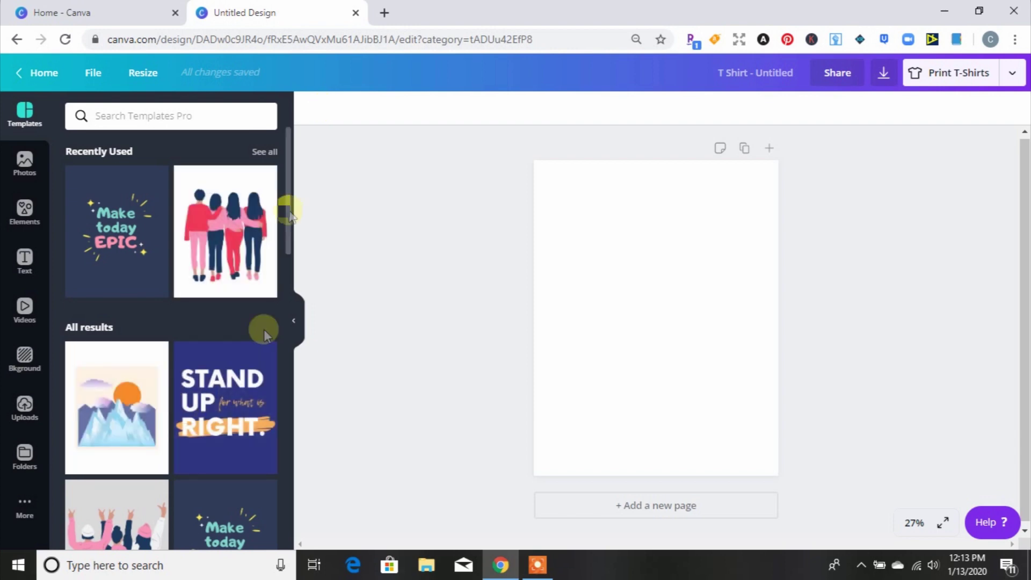
Step: Browse the T-shirt templates and apply the "Believe. Believe. Believe. You're halfway there." template to the blank page
drag(291, 203, 288, 276)
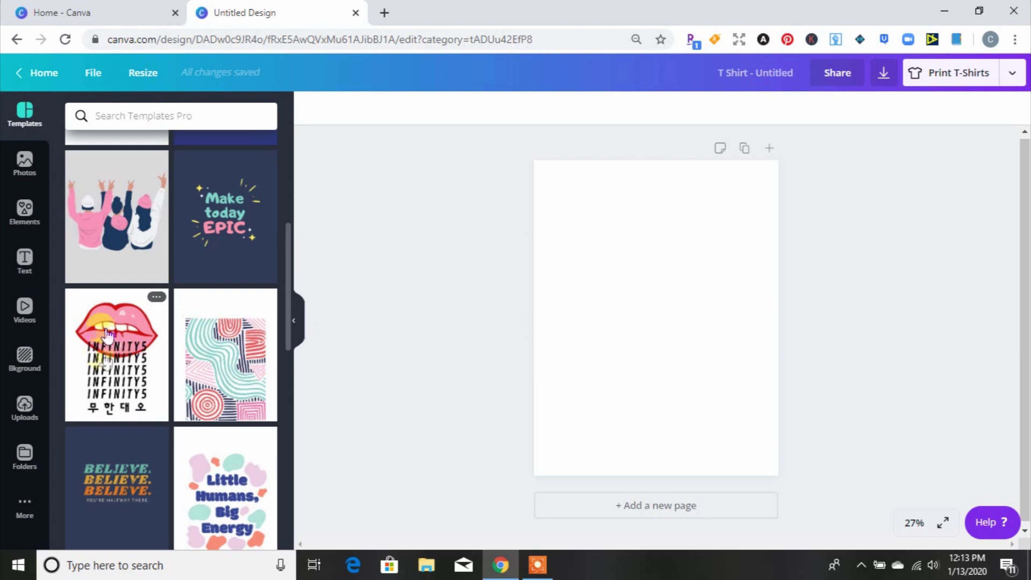
click(114, 414)
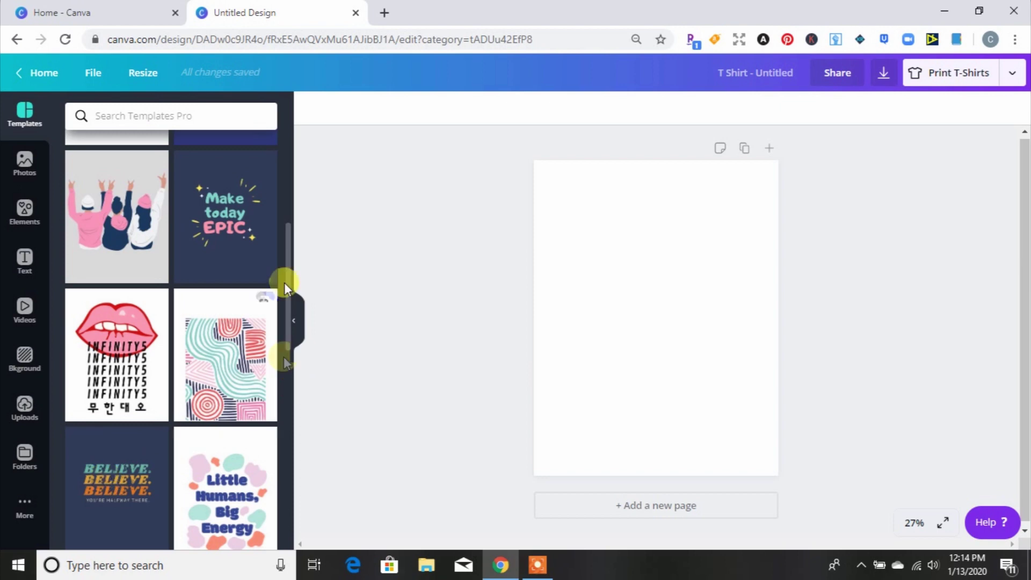
scroll(161, 390, down, 3)
click(164, 387)
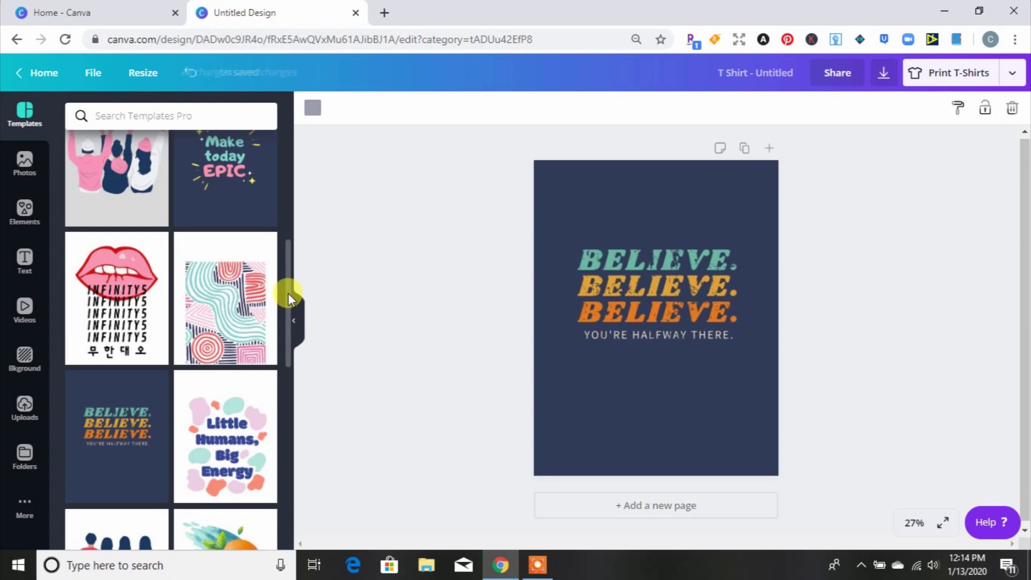
Step: Add a second page and apply the blue "Organik Bakeshop" template to it
scroll(288, 298, down, 4)
click(611, 508)
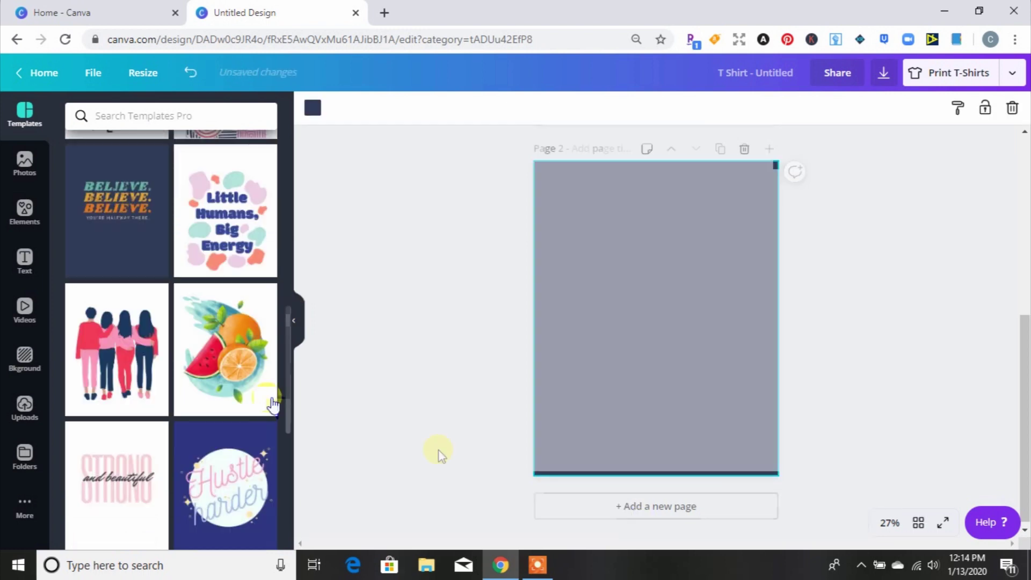
drag(288, 358, 289, 440)
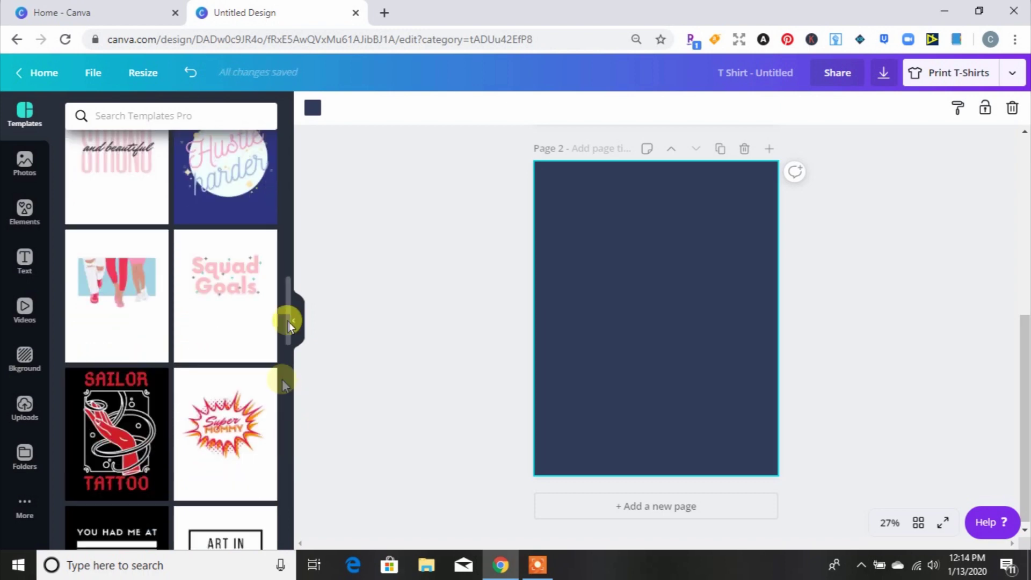
drag(288, 322, 283, 443)
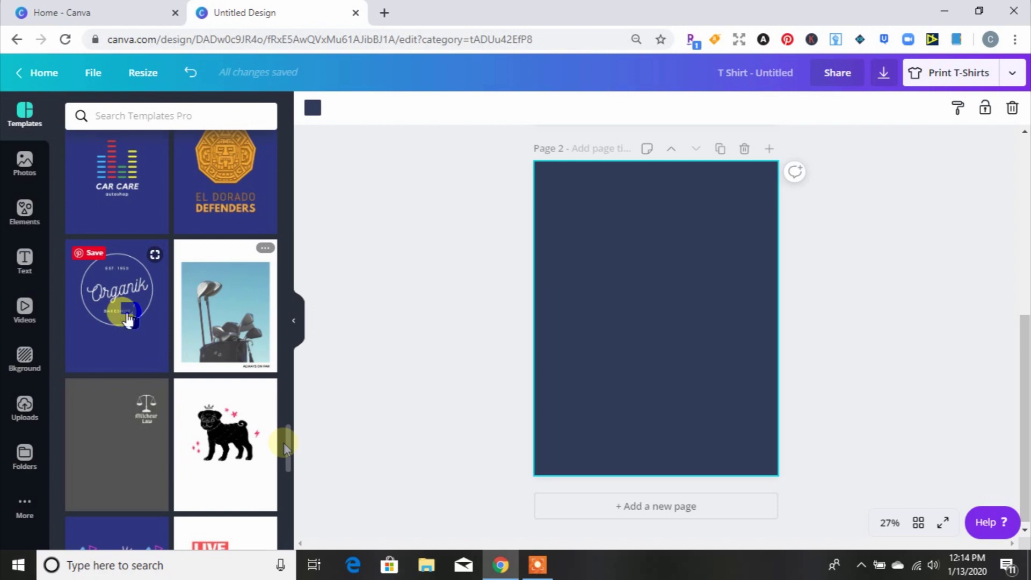
click(124, 318)
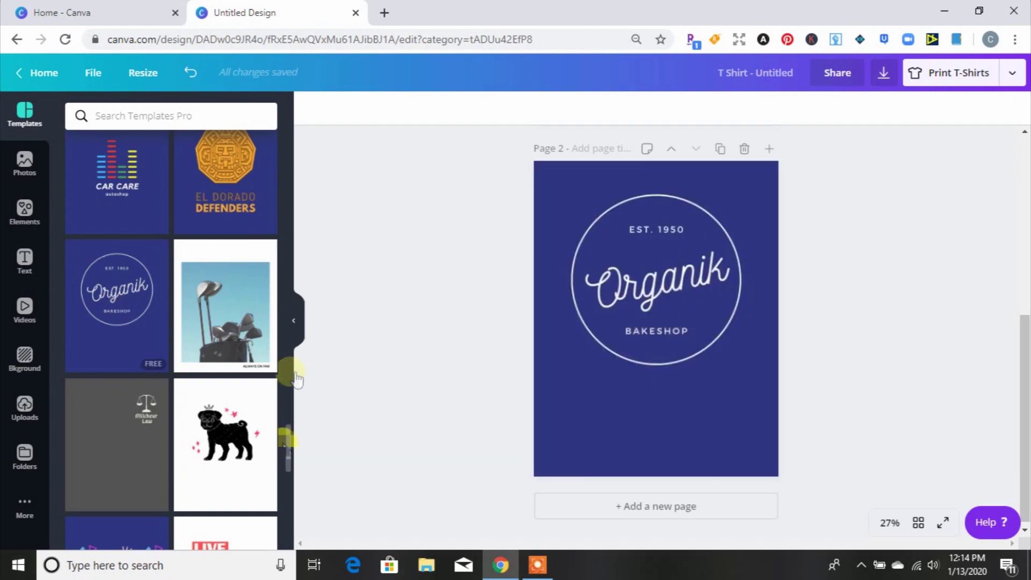
Step: Add a third page and apply the black "Ghouls Just Wanna Have Fun!" template to it
click(637, 515)
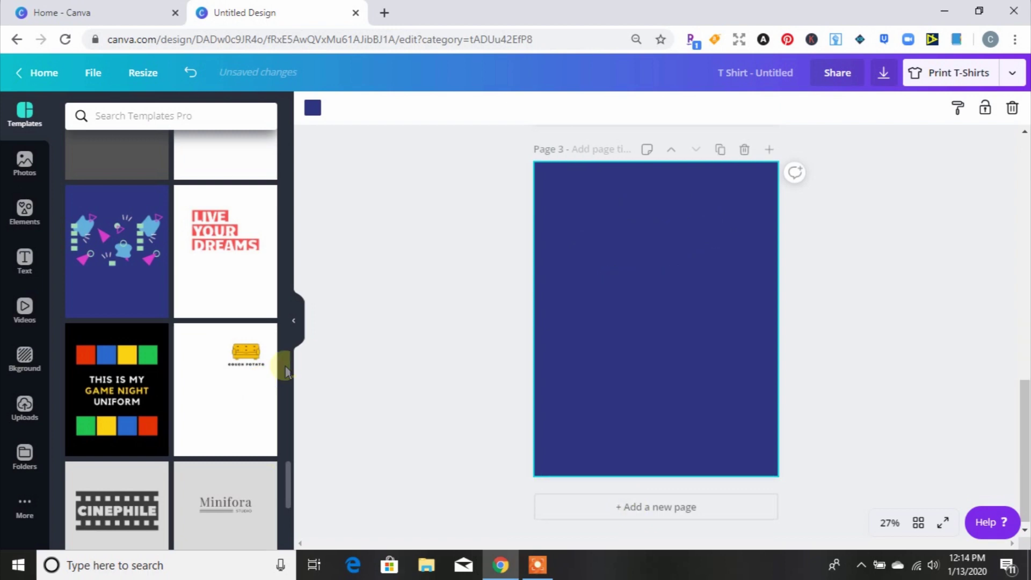
scroll(288, 478, down, 5)
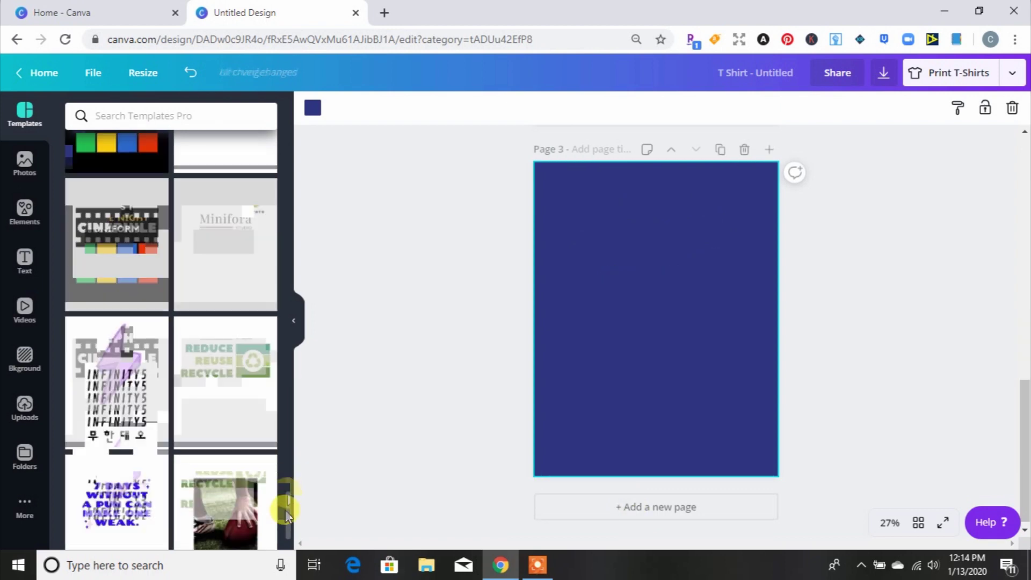
scroll(286, 519, down, 4)
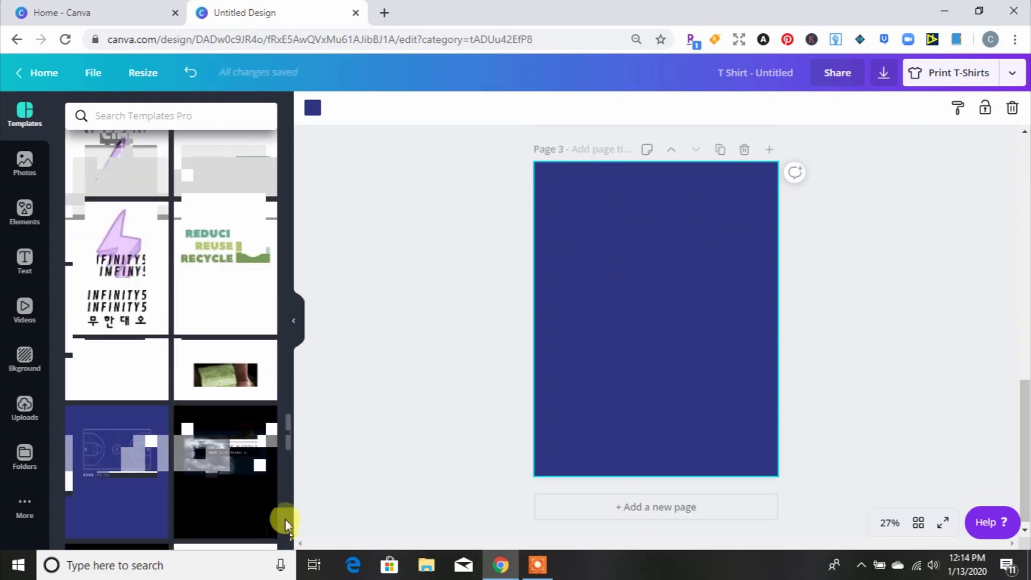
drag(288, 451, 283, 527)
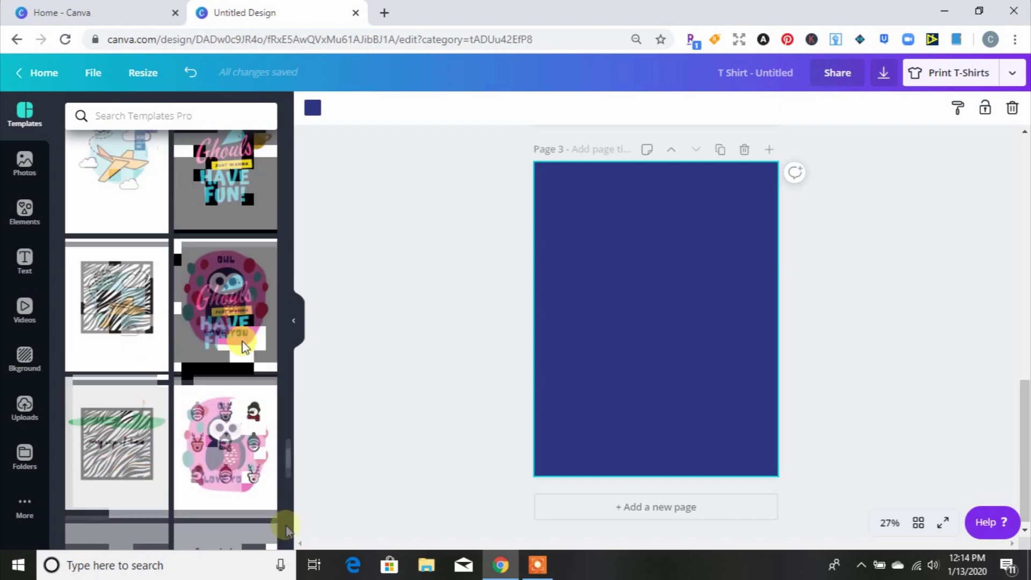
click(227, 211)
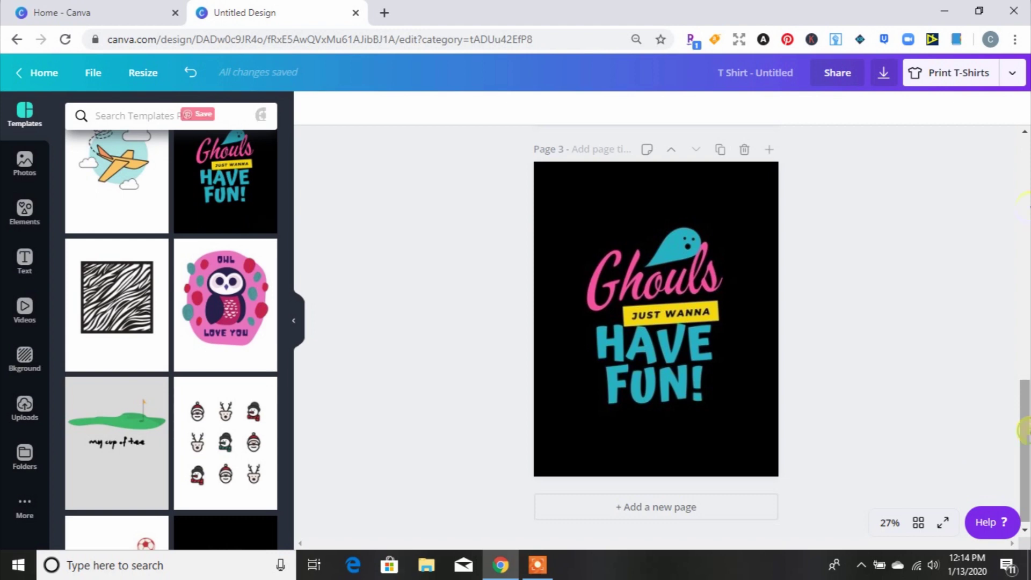
Step: Delete both watermarked texture elements from the "Believe" design on page 1
drag(1023, 430, 1024, 180)
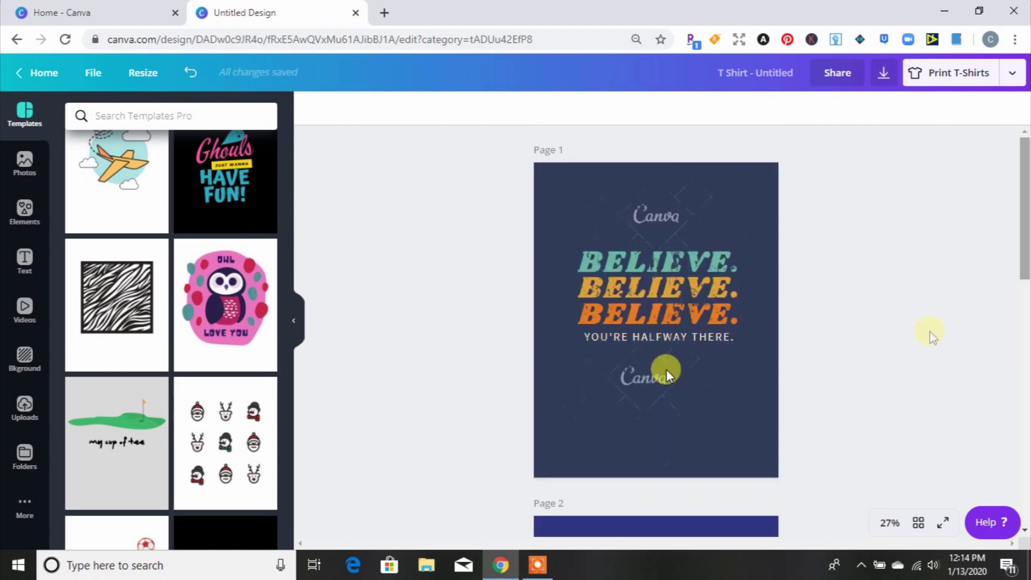
click(600, 403)
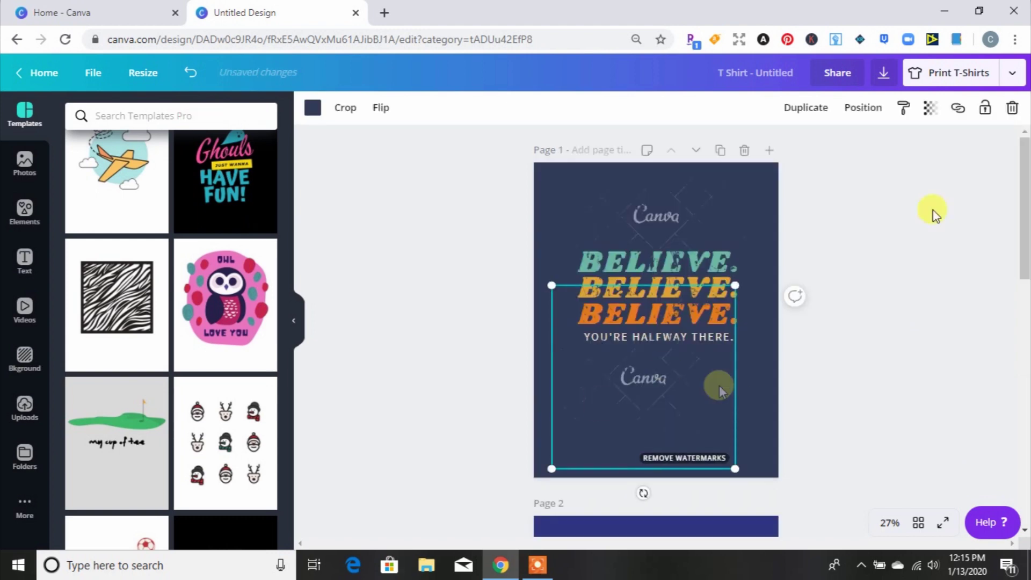
click(1013, 108)
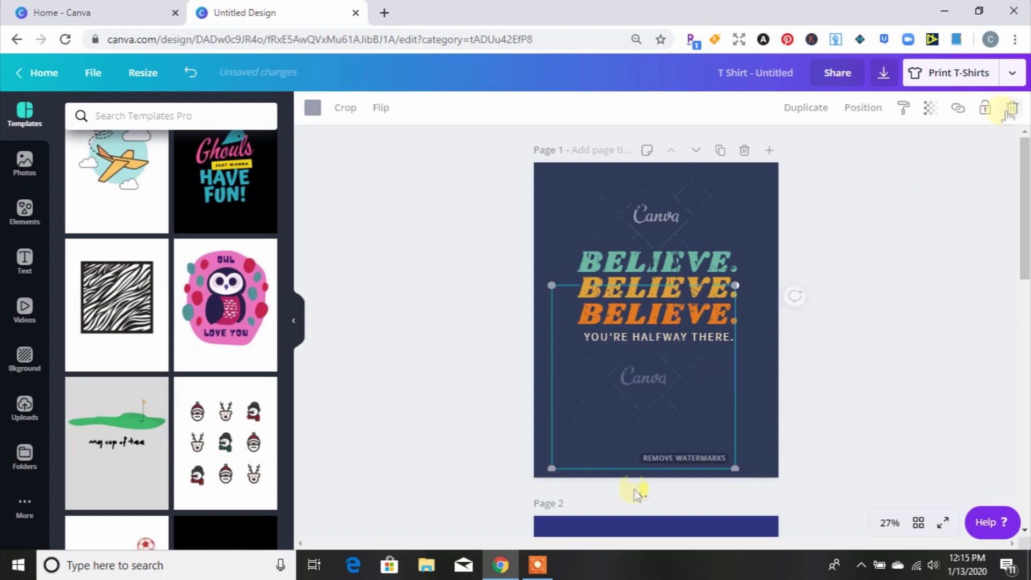
click(675, 221)
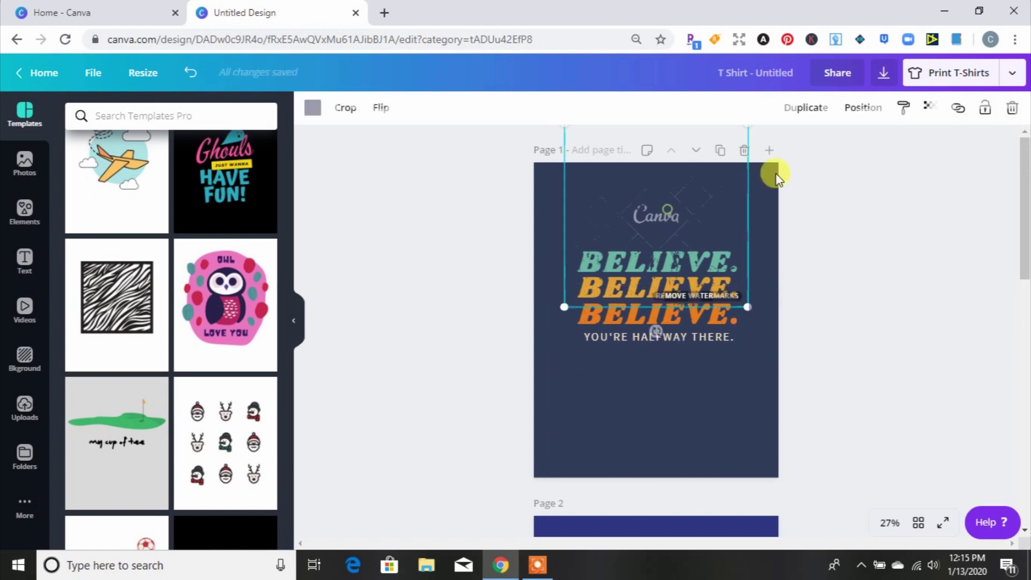
click(1013, 109)
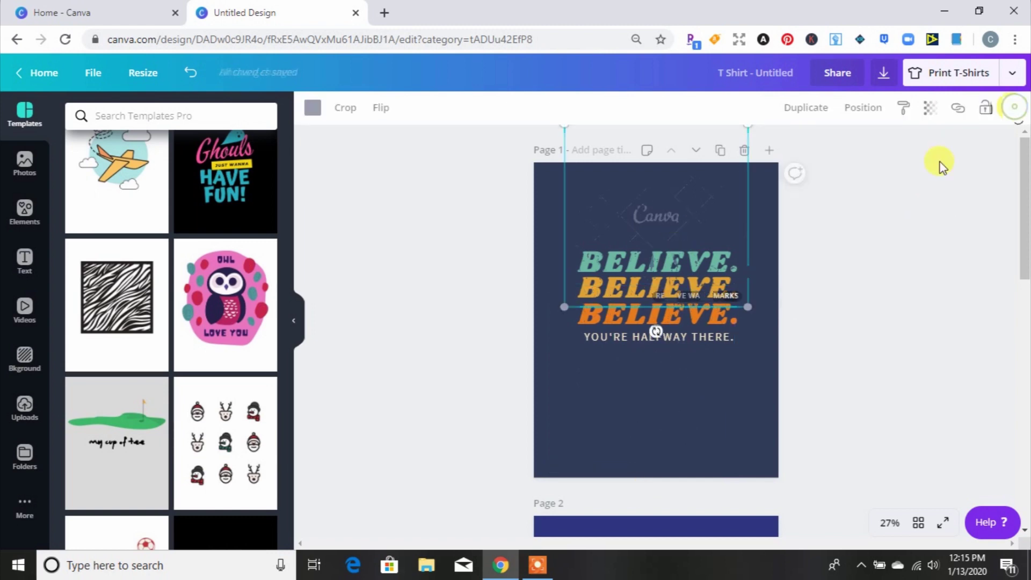
Step: Replace the green first line with "STRATEGY.", widen its text box to fit one line, and center it on the page
click(710, 262)
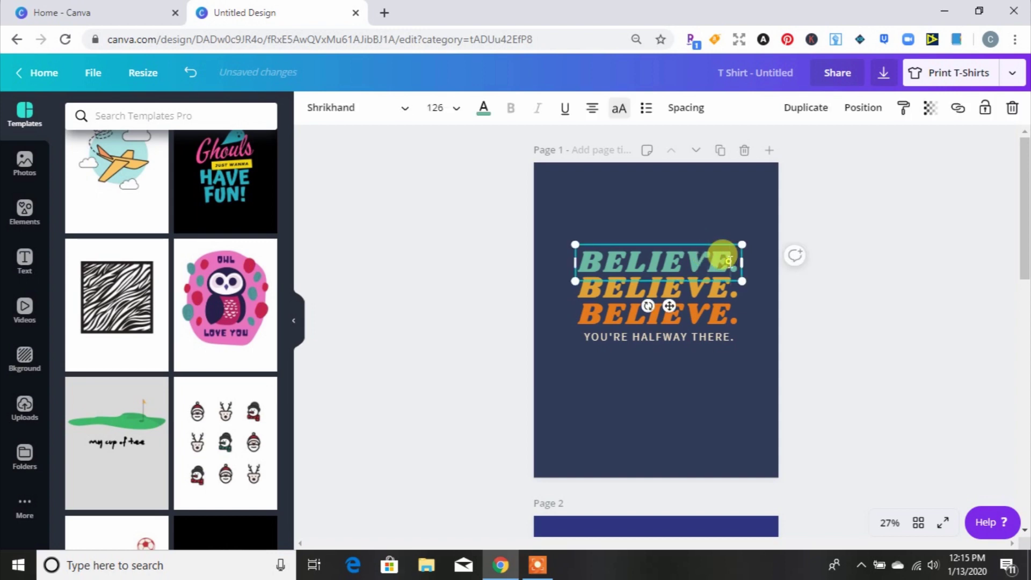
drag(728, 261, 546, 260)
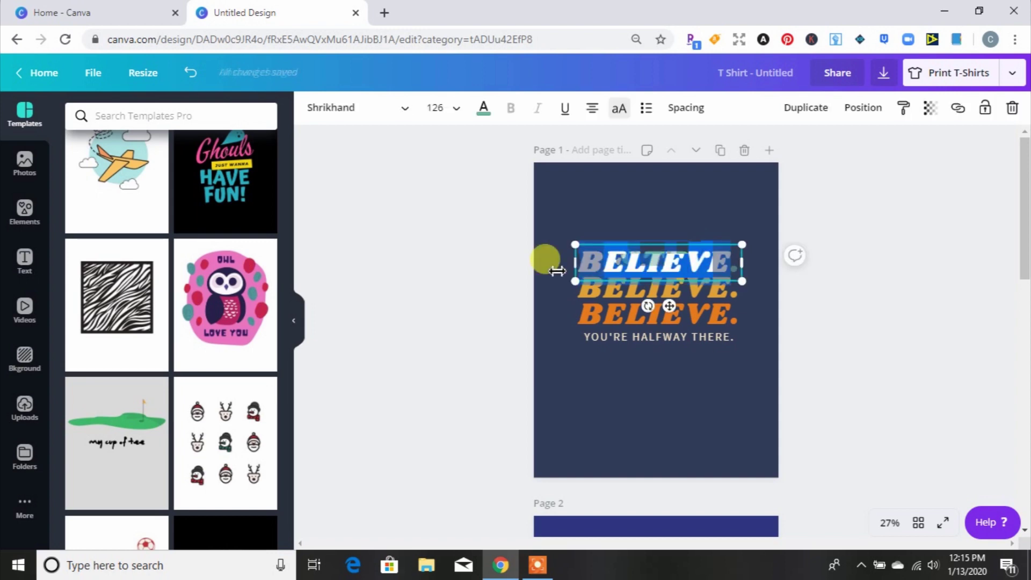
text(STRATEGY)
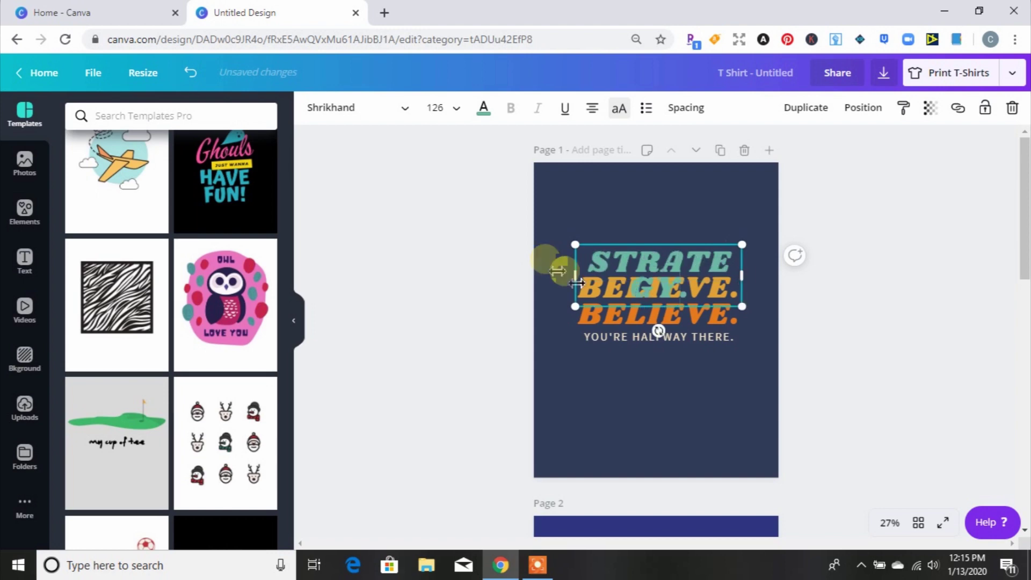
drag(576, 283, 529, 279)
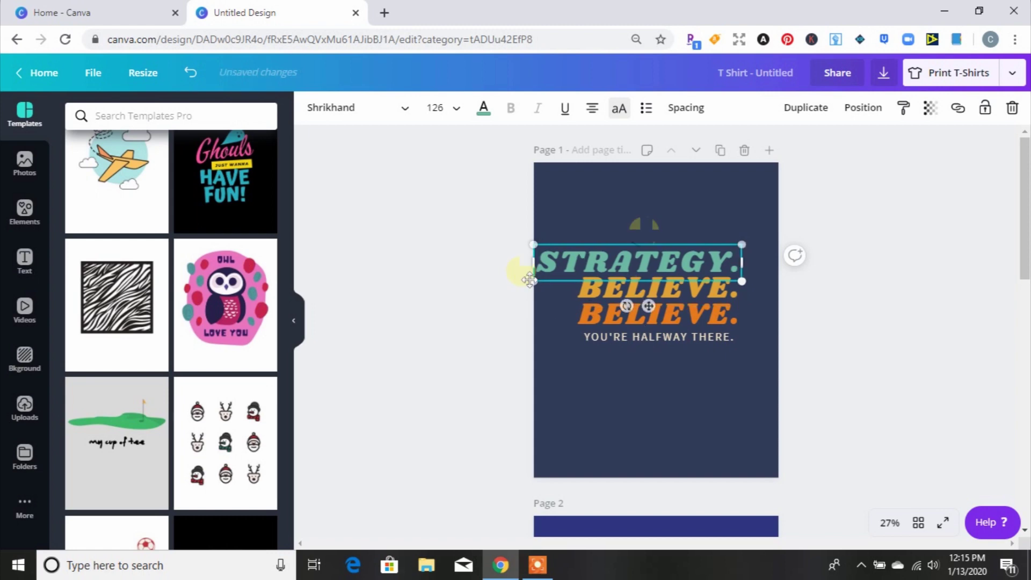
drag(647, 238, 665, 248)
Step: Replace the orange third line with "STRATEGY.", widen its text box to fit one line, and align it under the green line
click(722, 313)
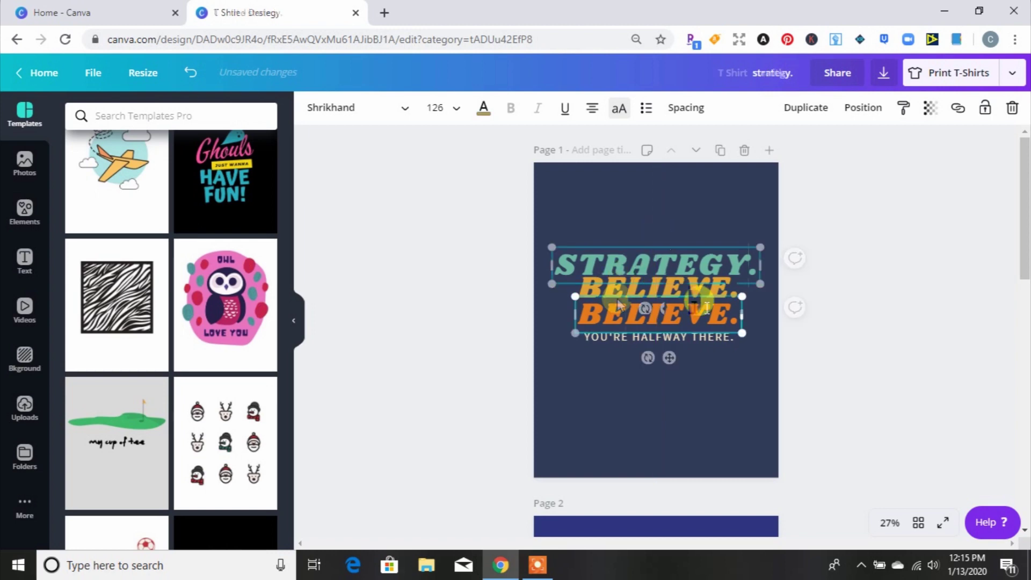
drag(736, 314, 552, 308)
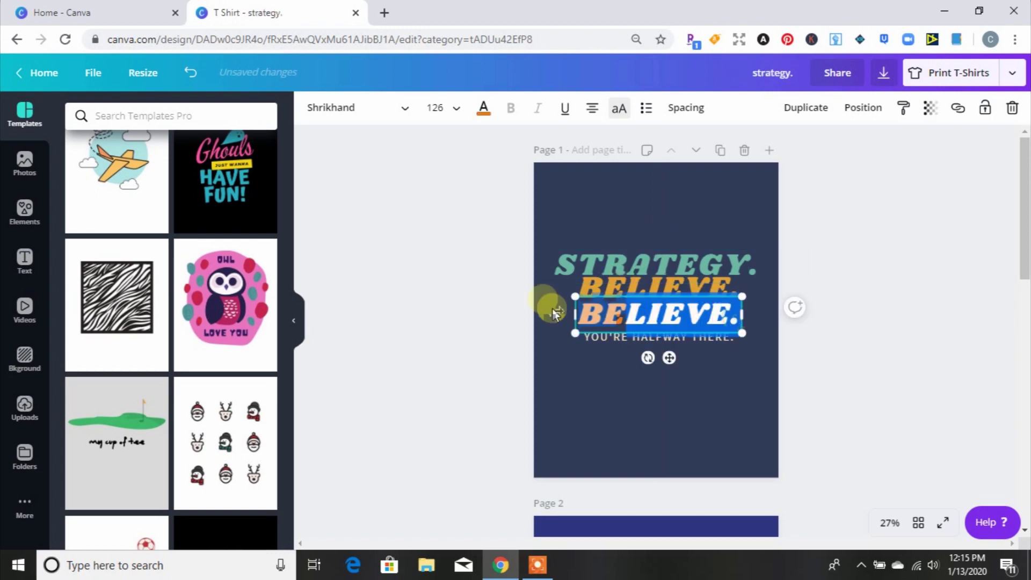
text(BESTR)
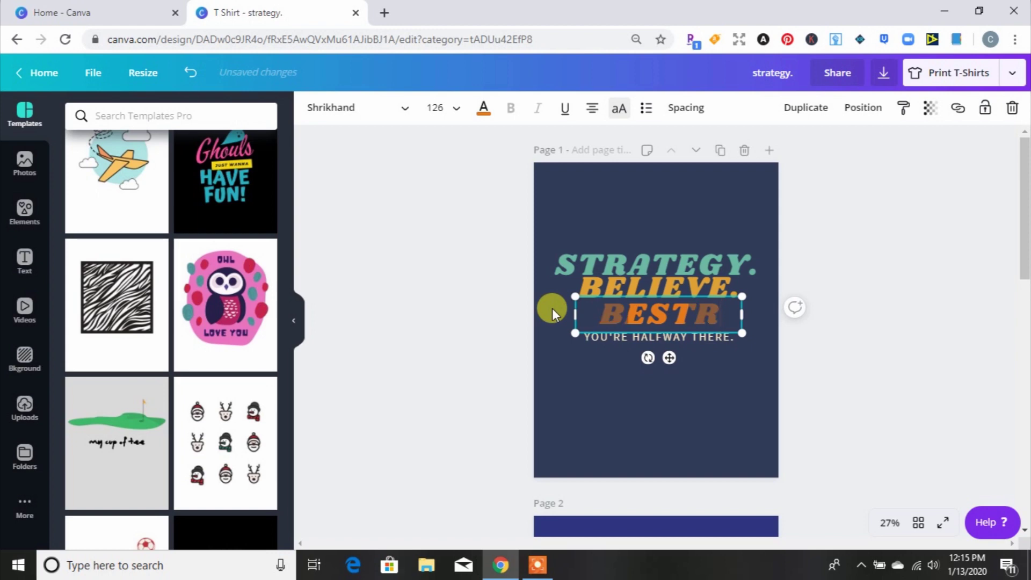
key(BackSpace)
key(BackSpace)
key(BackSpace)
key(BackSpace)
key(BackSpace)
text(STRATEG)
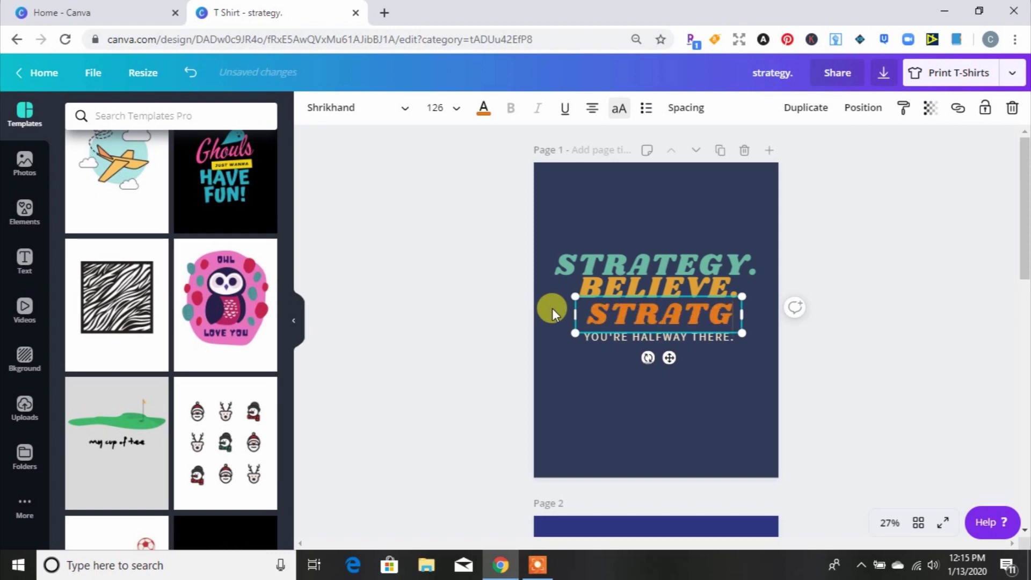
text(Y.)
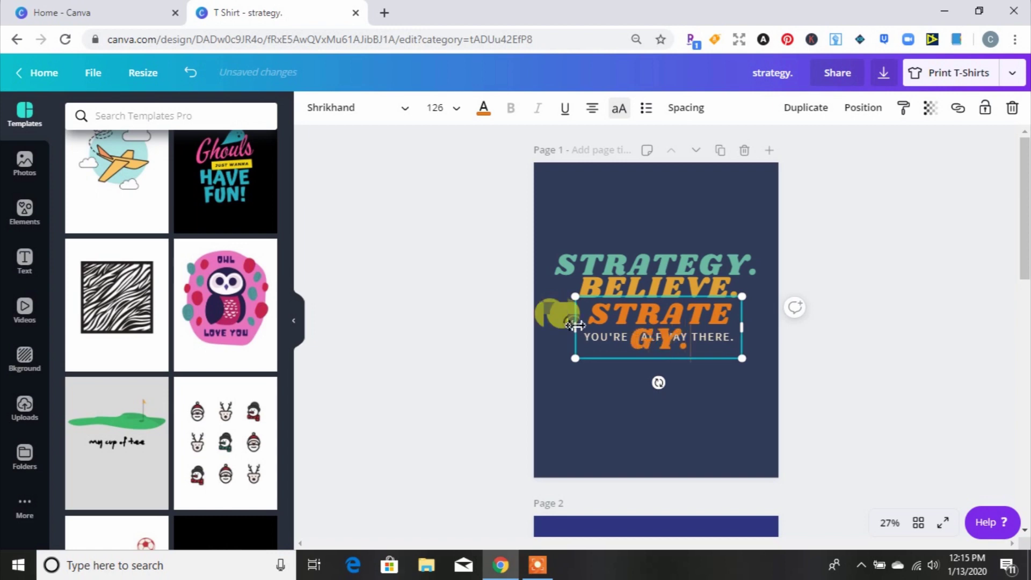
drag(576, 325, 537, 316)
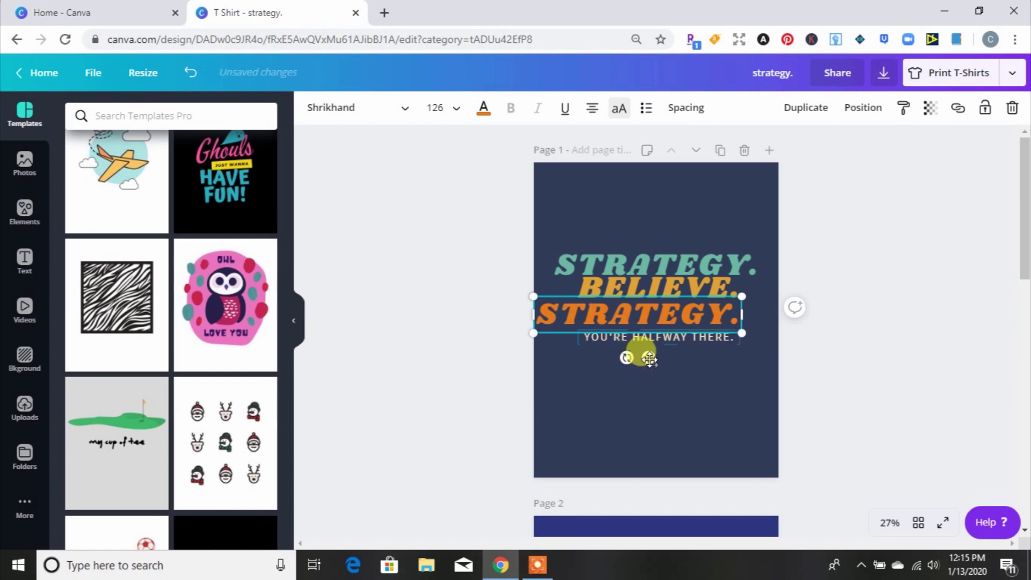
mouse_move(650, 358)
mouse_down()
mouse_move(675, 359)
mouse_move(656, 357)
mouse_up()
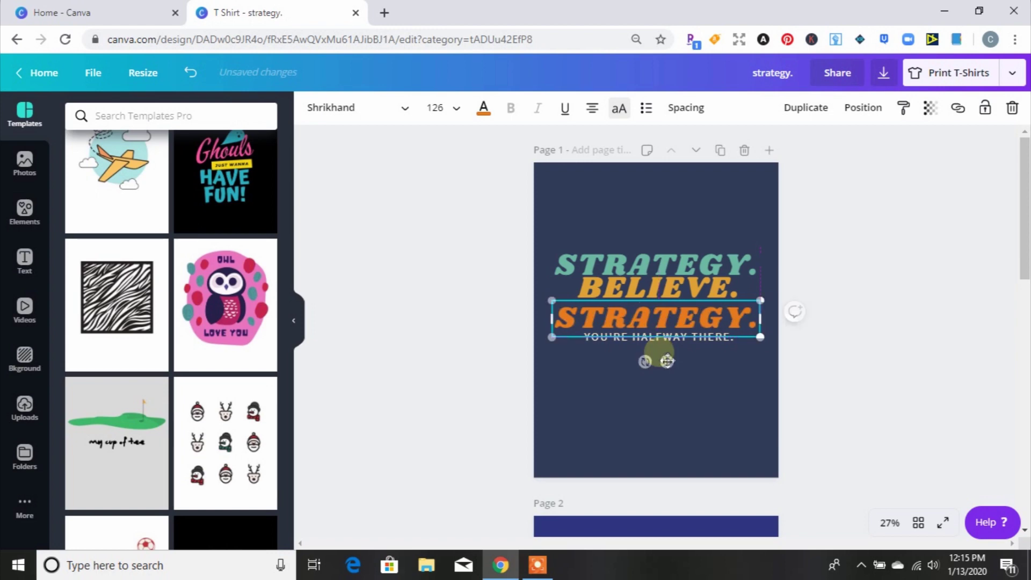
Step: Replace the yellow middle line with "STRATEGY.", widen its text box to fit one line, and align it with the other two lines
double_click(656, 288)
text(STRATEGY)
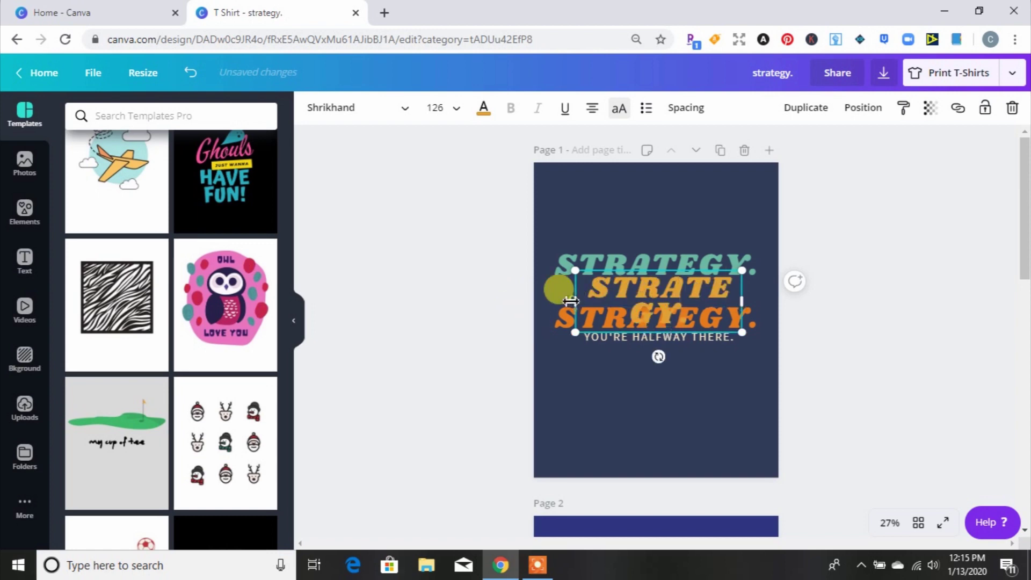
drag(571, 301, 539, 292)
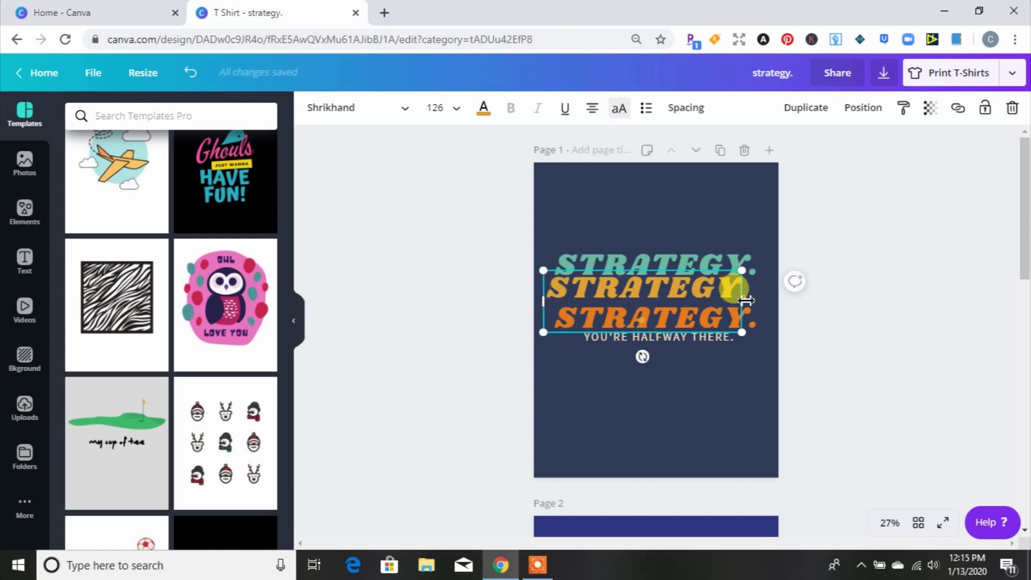
drag(746, 301, 750, 298)
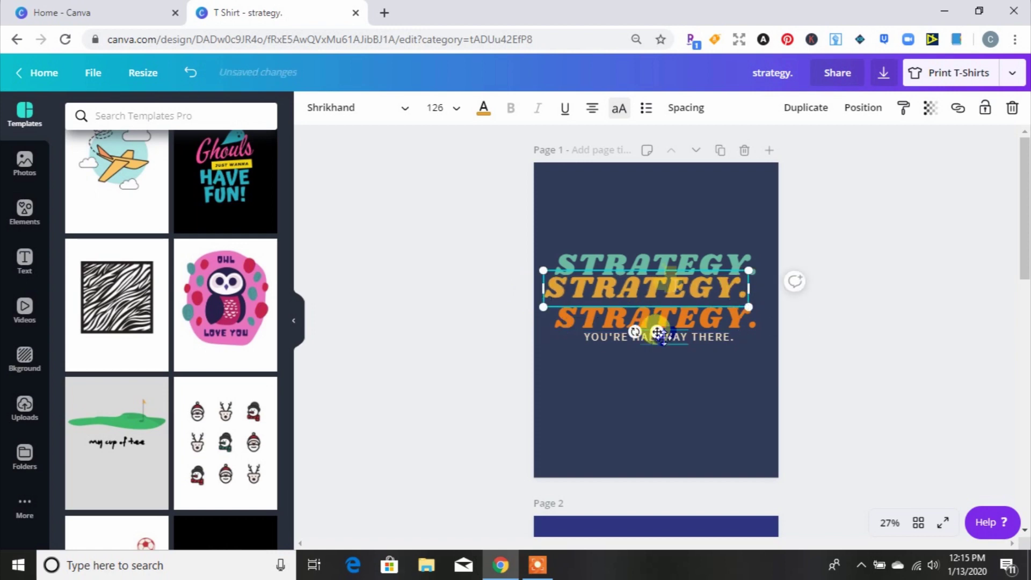
drag(658, 333, 695, 309)
Step: Move the orange "STRATEGY." line up so it sits tightly under the yellow line
click(704, 385)
click(695, 315)
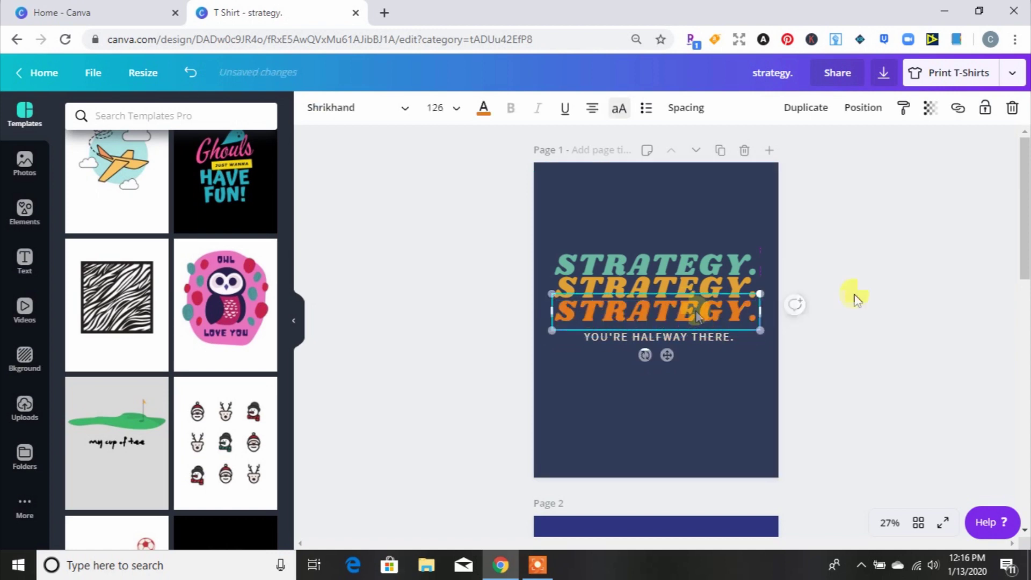
click(854, 295)
Step: Replace the "YOU'RE HALFWAY THERE." tagline with "A MASTER PLAN."
click(709, 343)
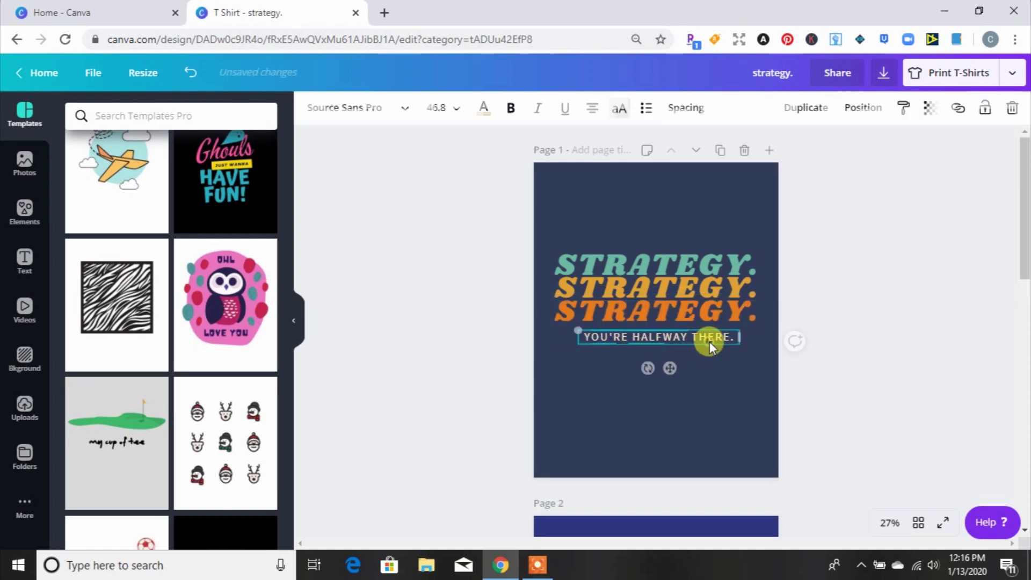
drag(737, 337, 569, 328)
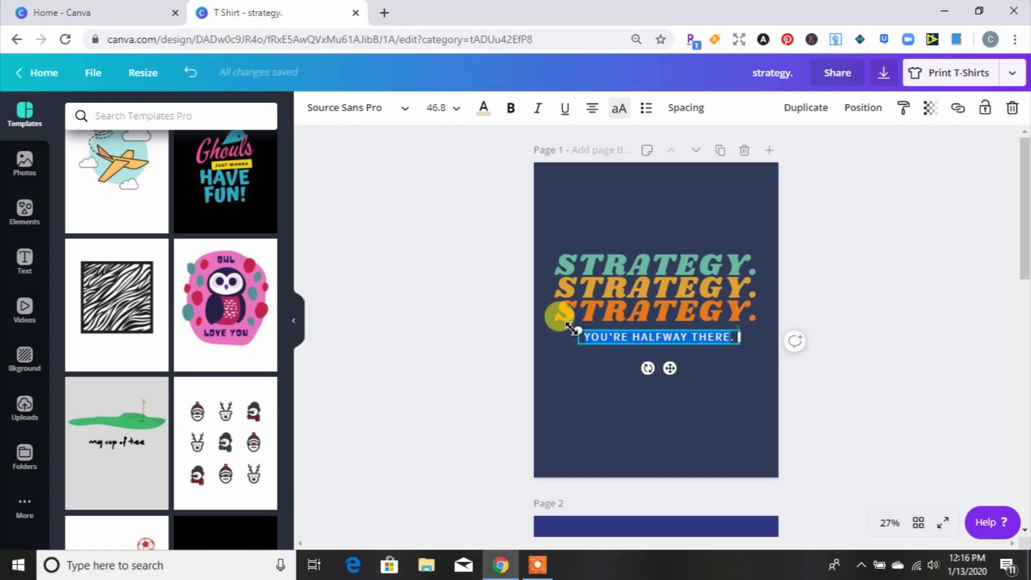
text(A MASTER PLAN.)
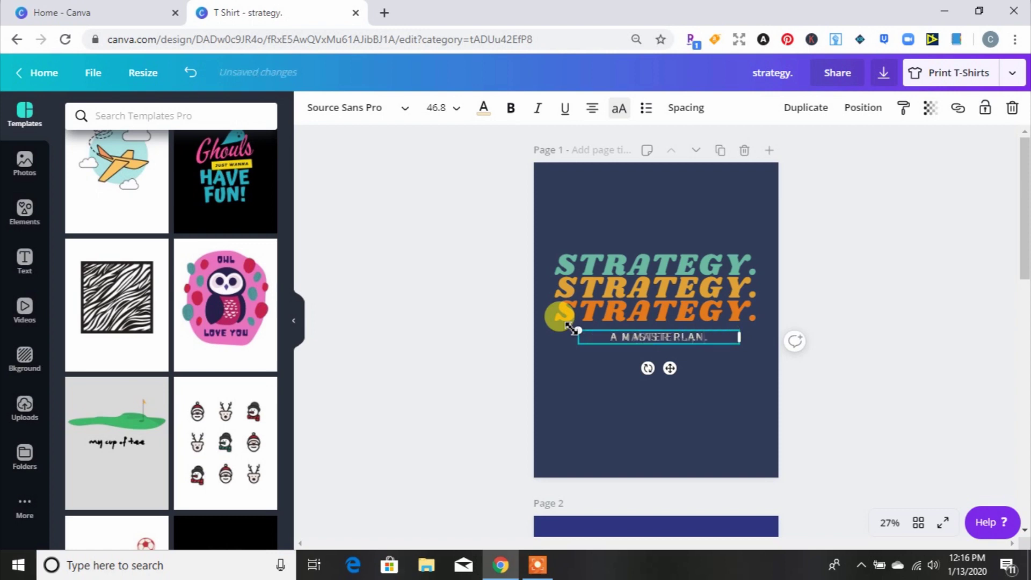
Step: Recolor the three "STRATEGY." lines from the B1 palette: purple for the first, mint for the second, and light lavender for the third
click(627, 266)
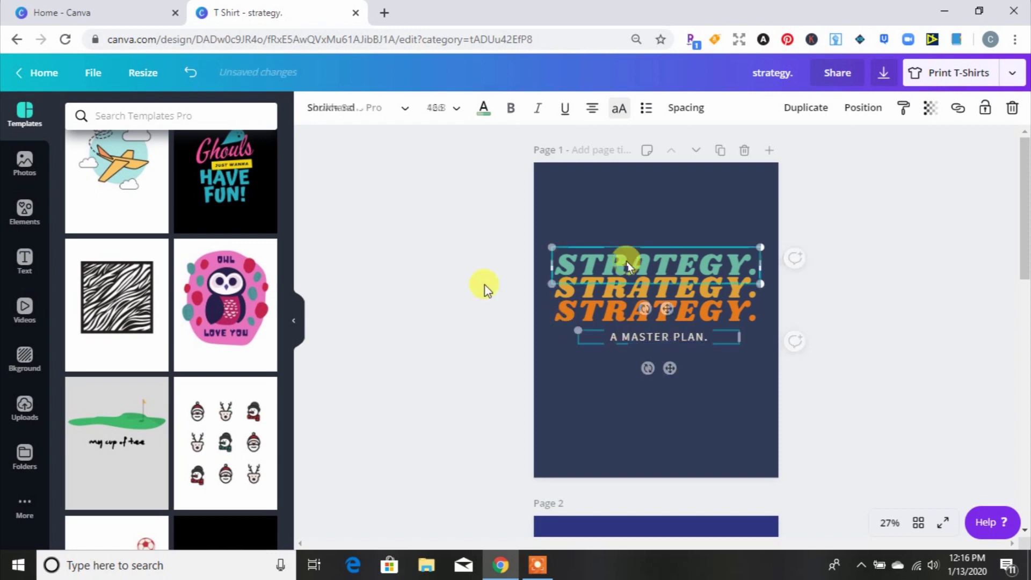
click(482, 119)
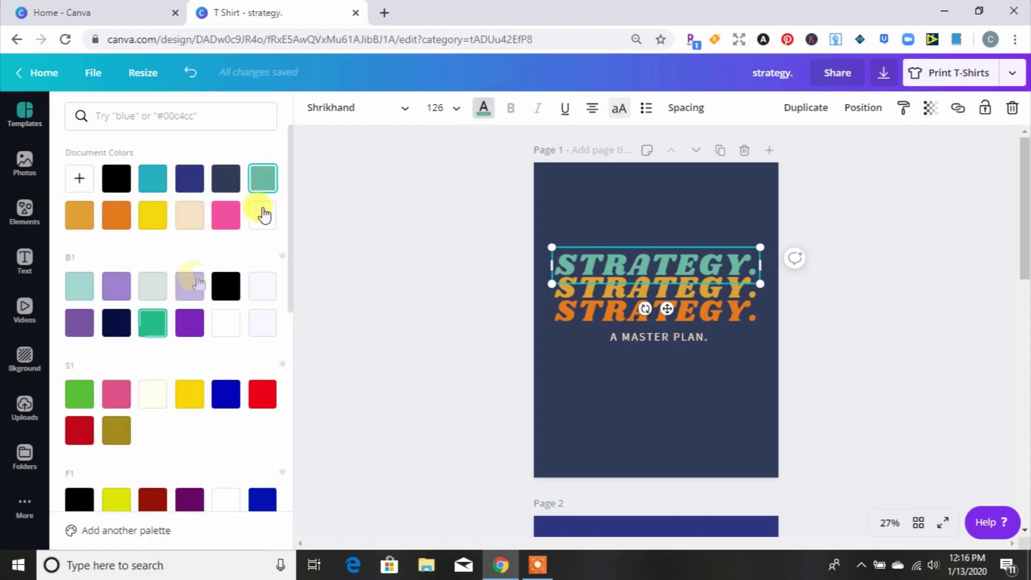
click(116, 286)
click(558, 302)
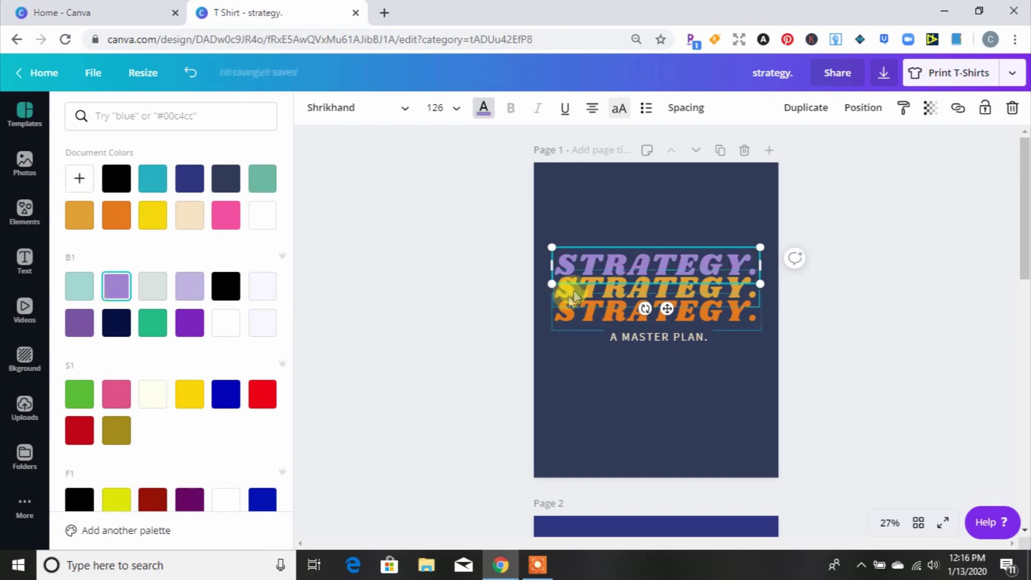
click(75, 294)
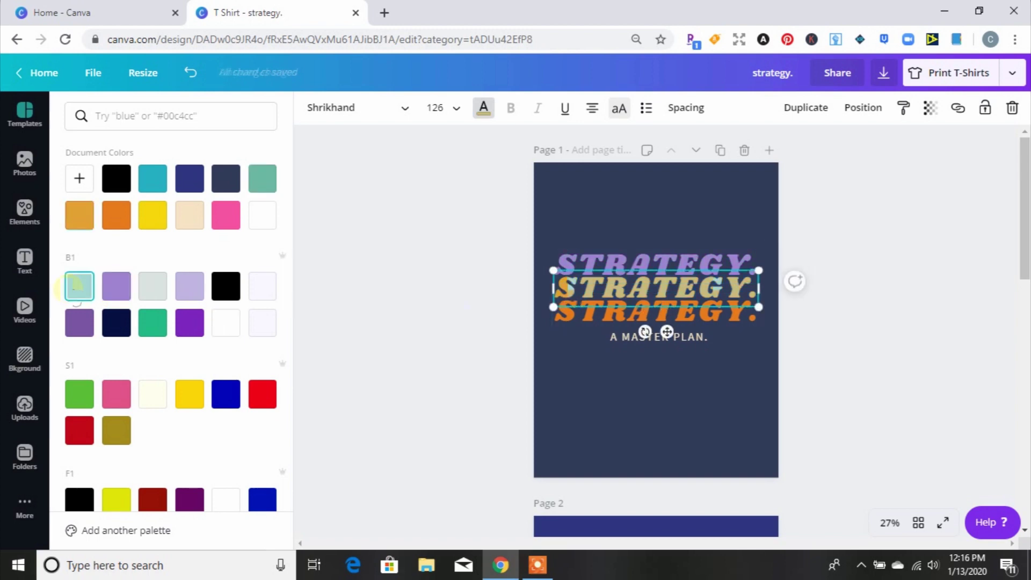
click(582, 316)
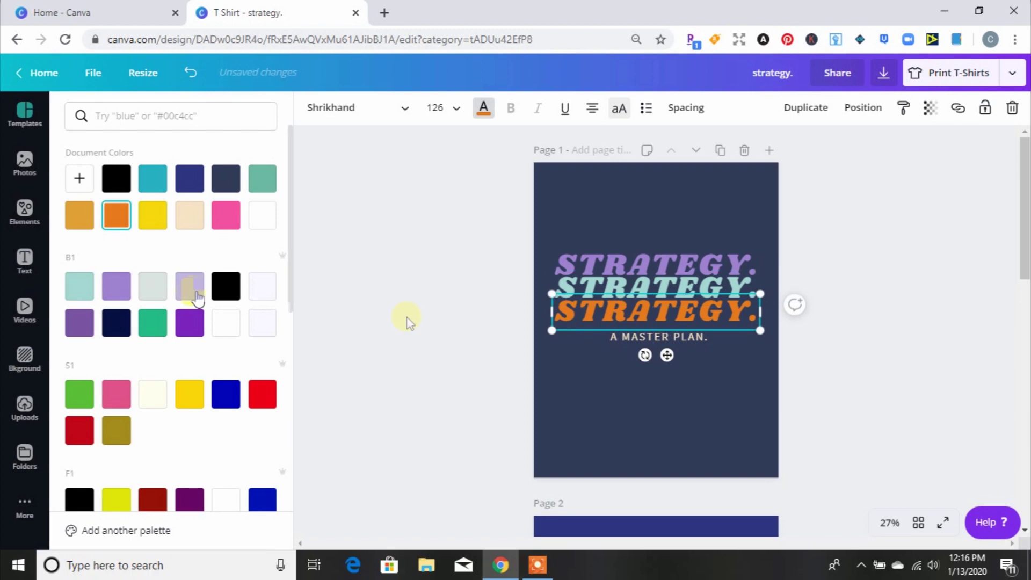
click(190, 286)
click(866, 294)
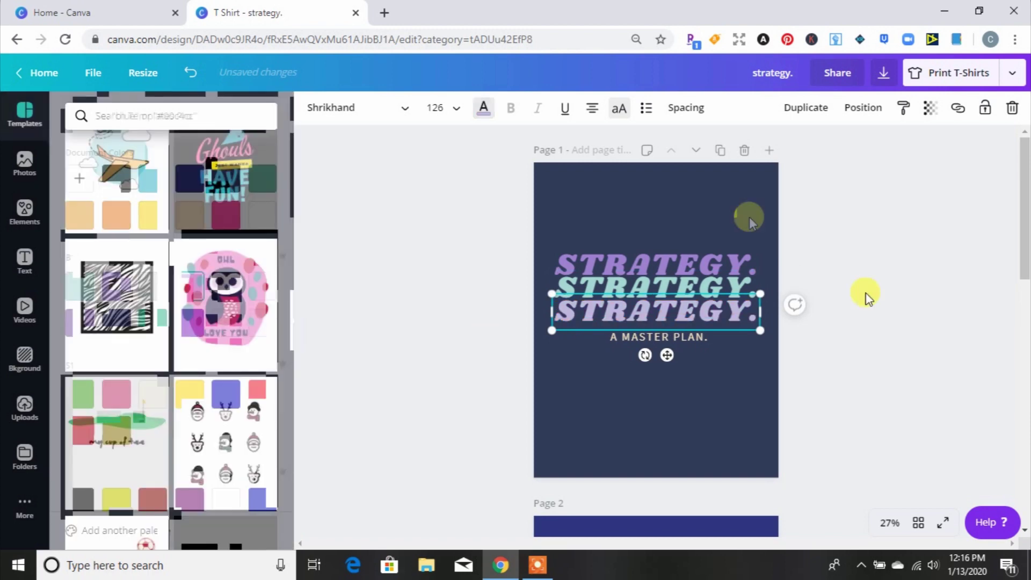
Step: Delete the dark navy background from page 1 and recolor the "A MASTER PLAN." tagline black
click(1006, 111)
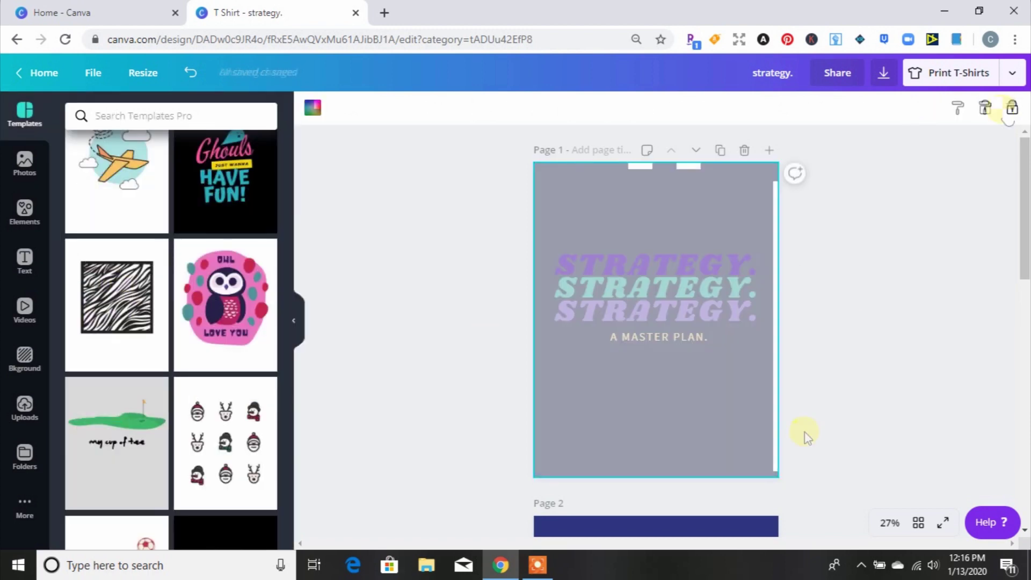
click(654, 338)
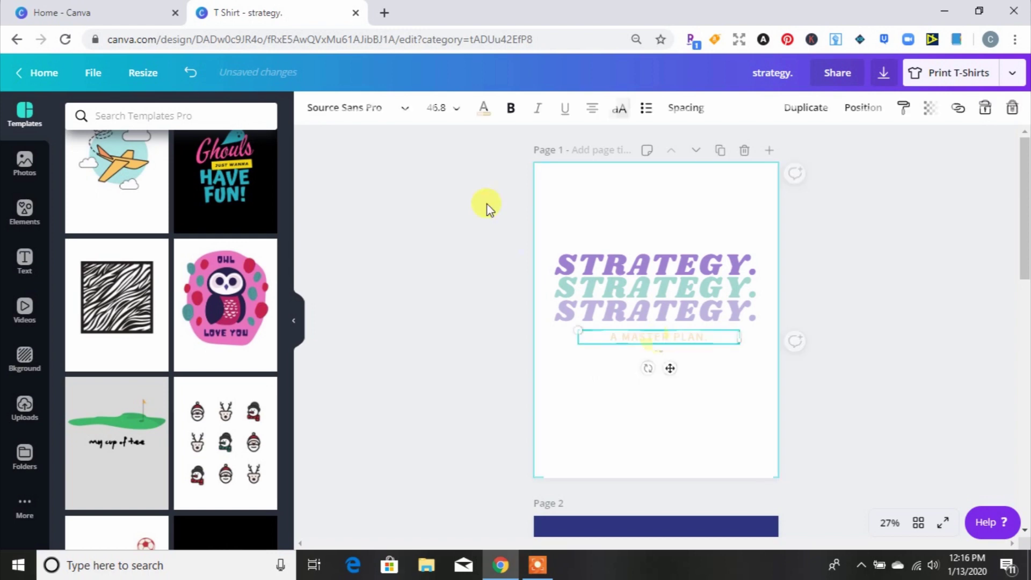
click(486, 110)
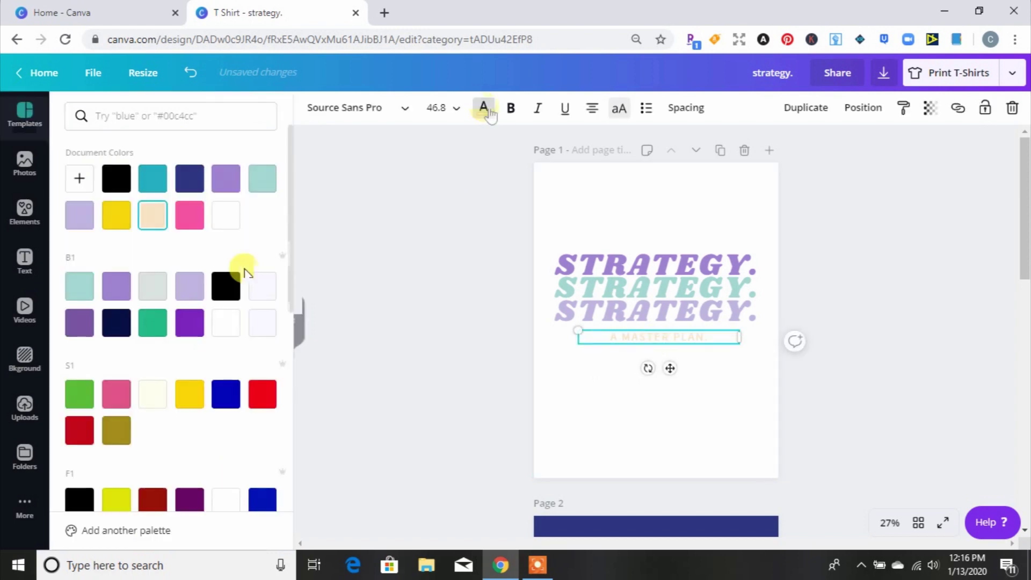
click(235, 224)
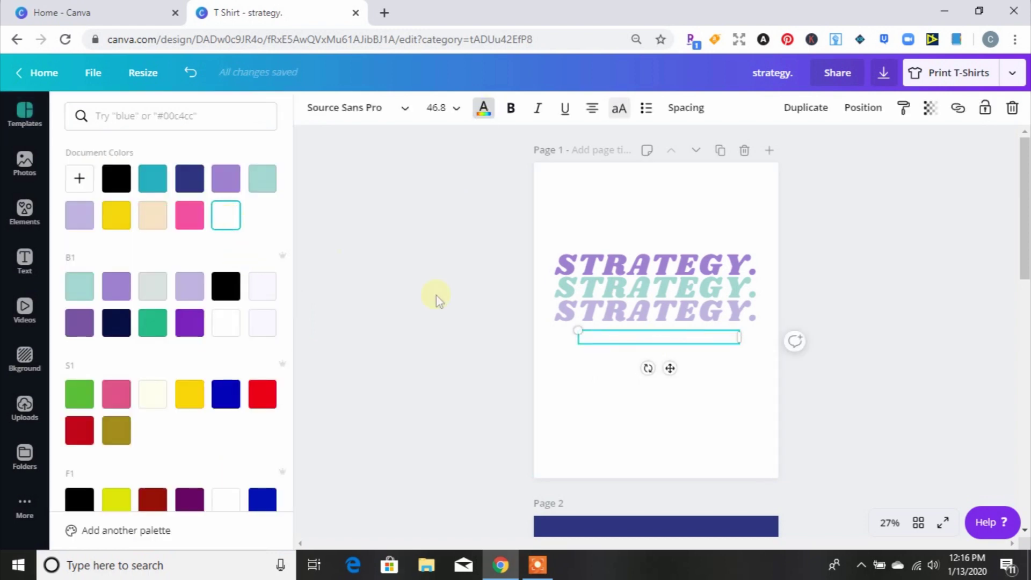
click(226, 286)
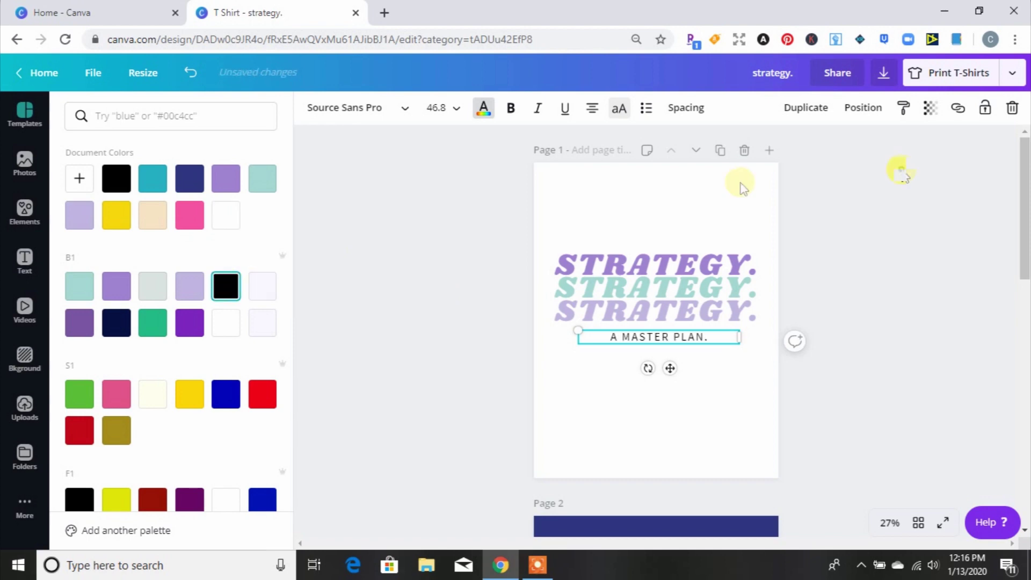
click(926, 417)
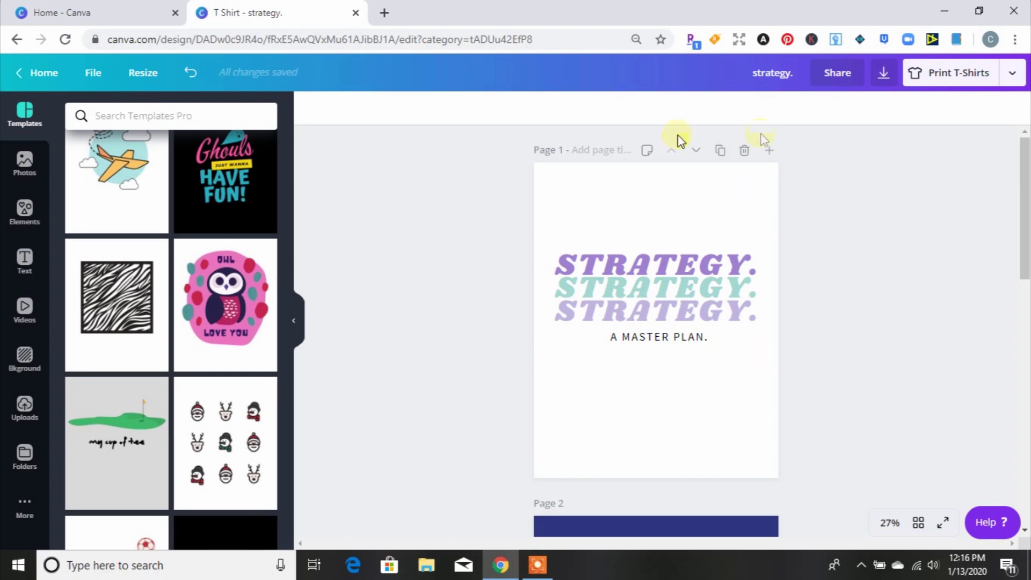
Step: Resize the design to a custom size of 4157 × 5000 px
click(155, 82)
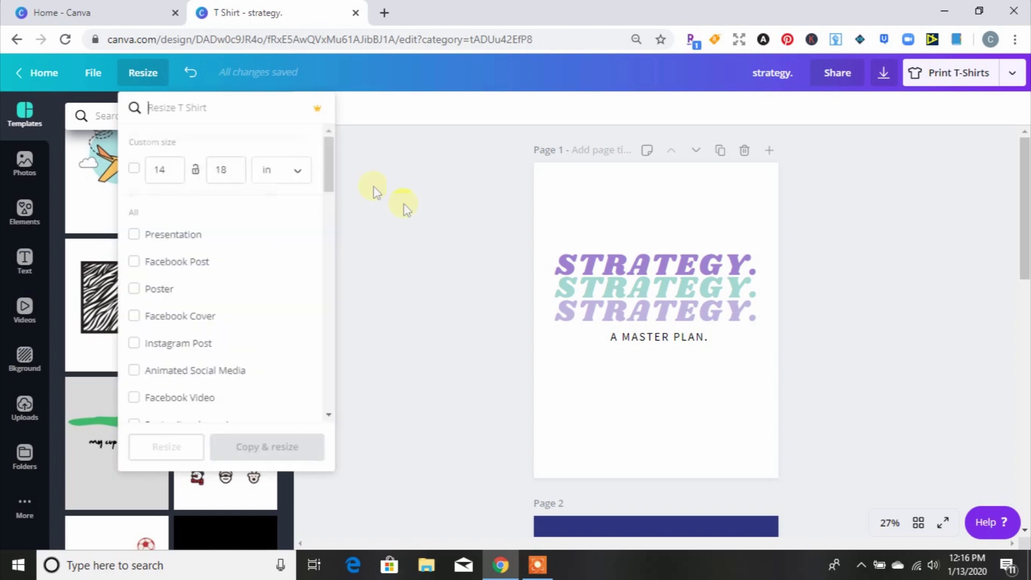
click(287, 171)
click(284, 145)
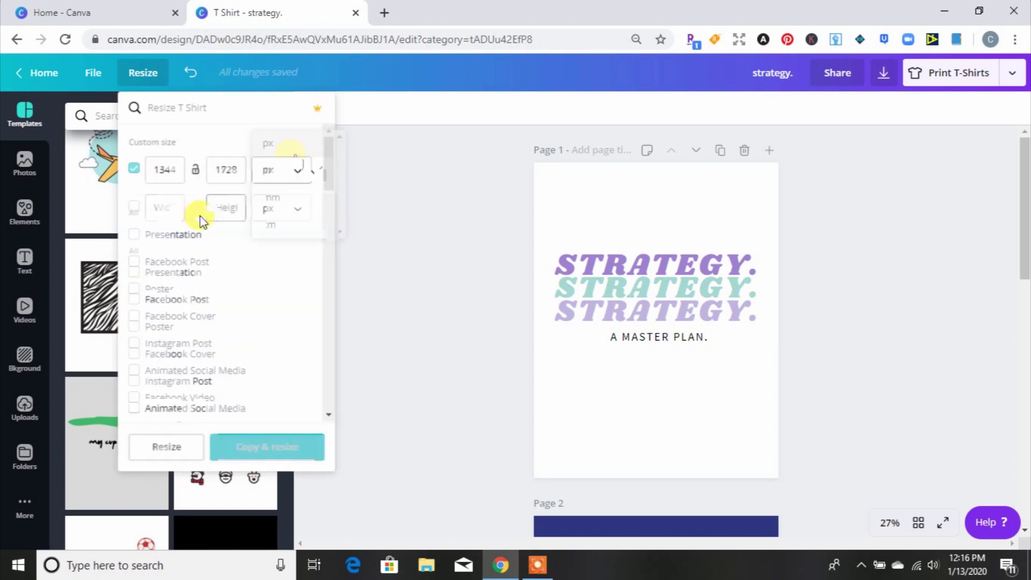
drag(179, 170, 113, 164)
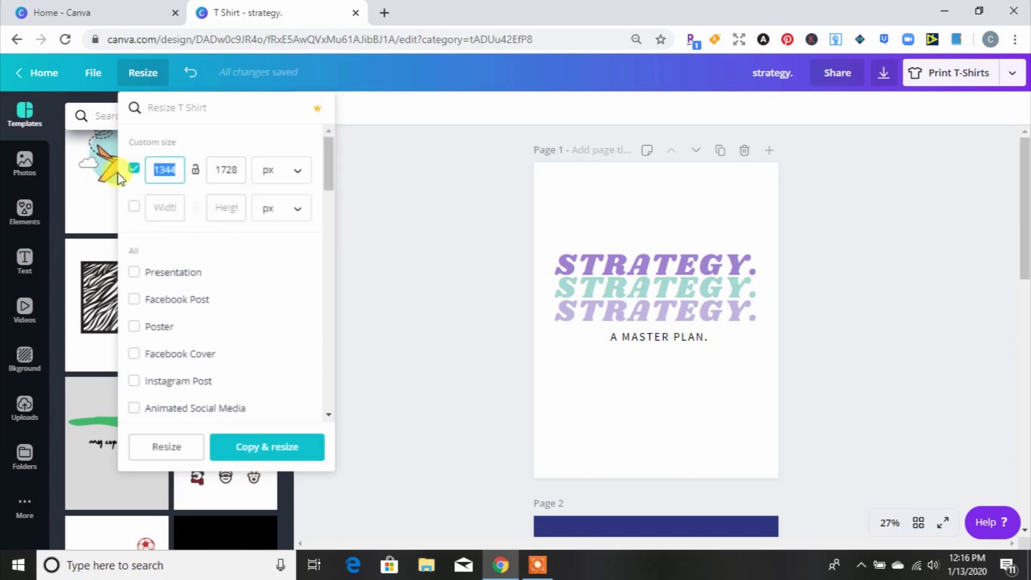
text(4157)
drag(209, 157, 253, 172)
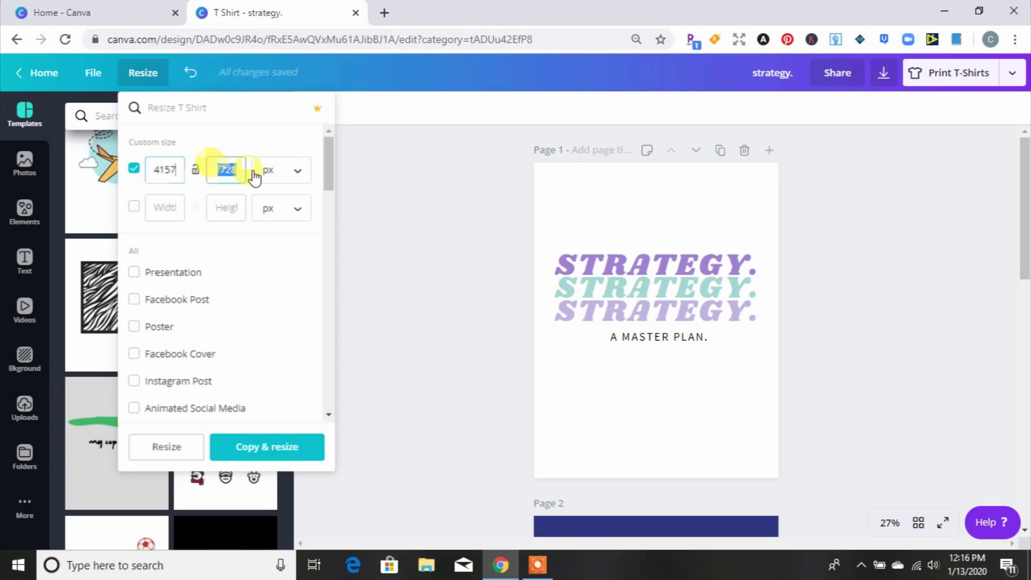
text(5000)
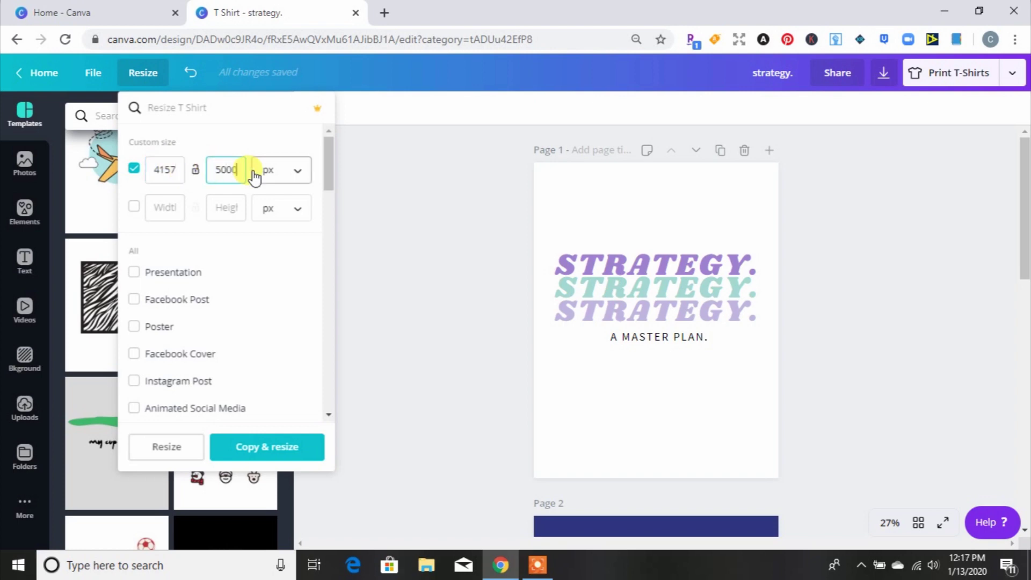
click(168, 453)
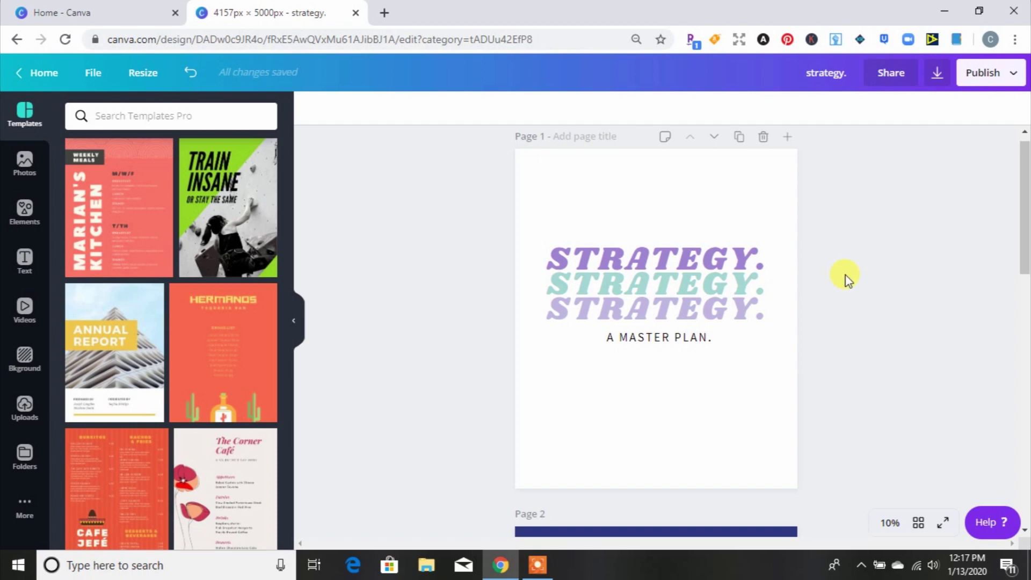
Step: Try the LicensePlates font on the mint middle "STRATEGY." line and undo the font change
click(679, 274)
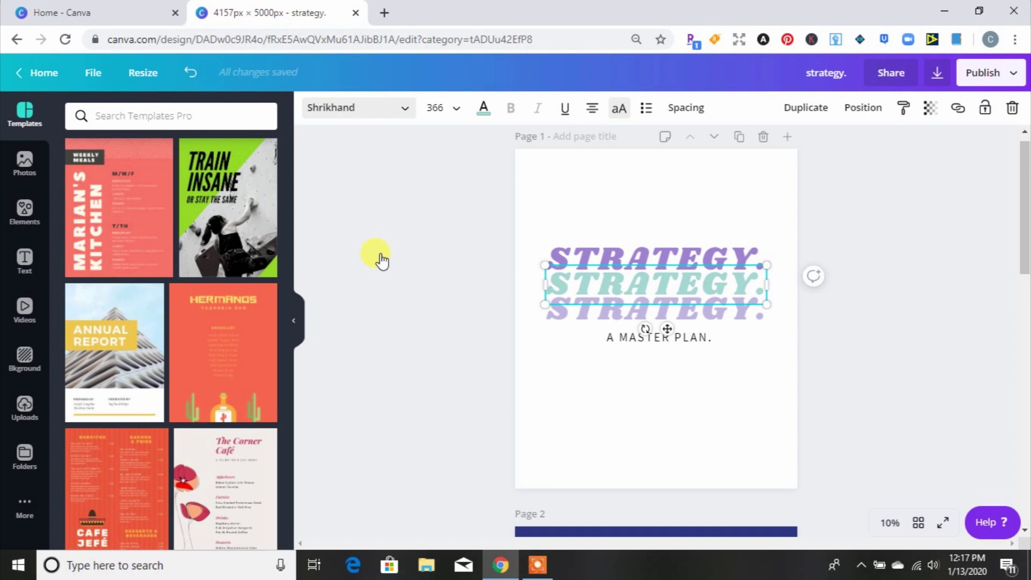
click(357, 107)
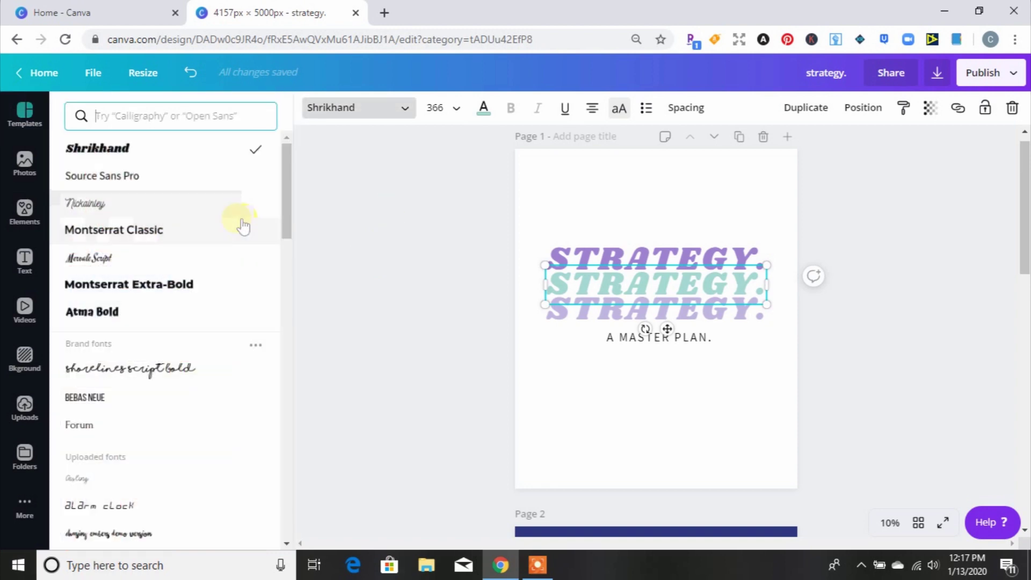
drag(286, 215, 271, 299)
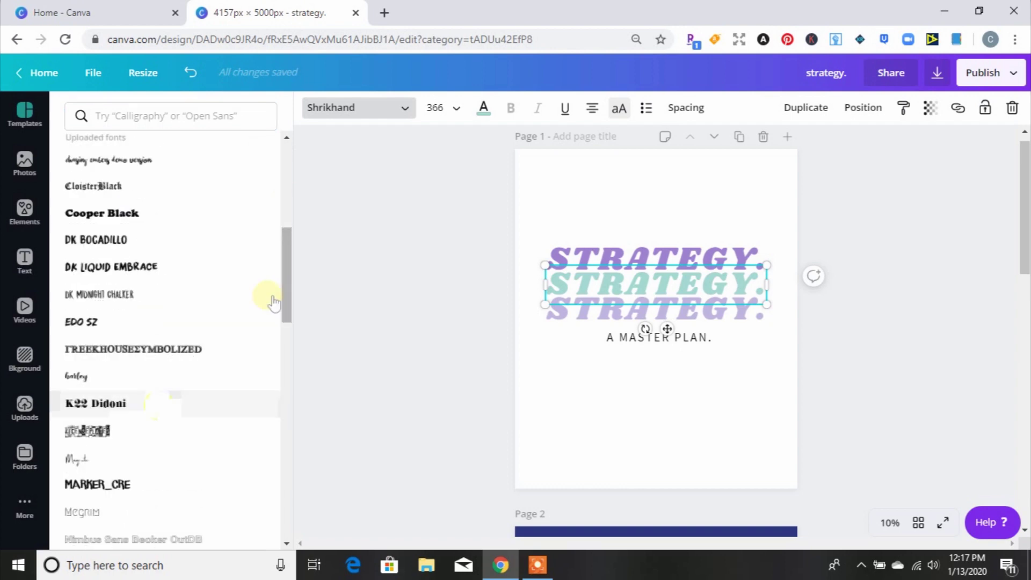
click(116, 443)
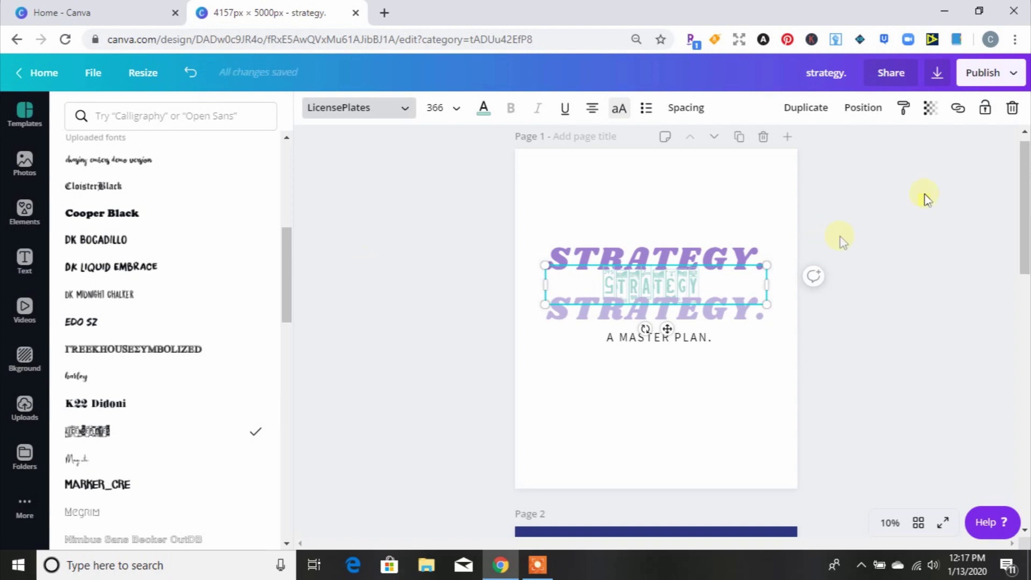
key(Escape)
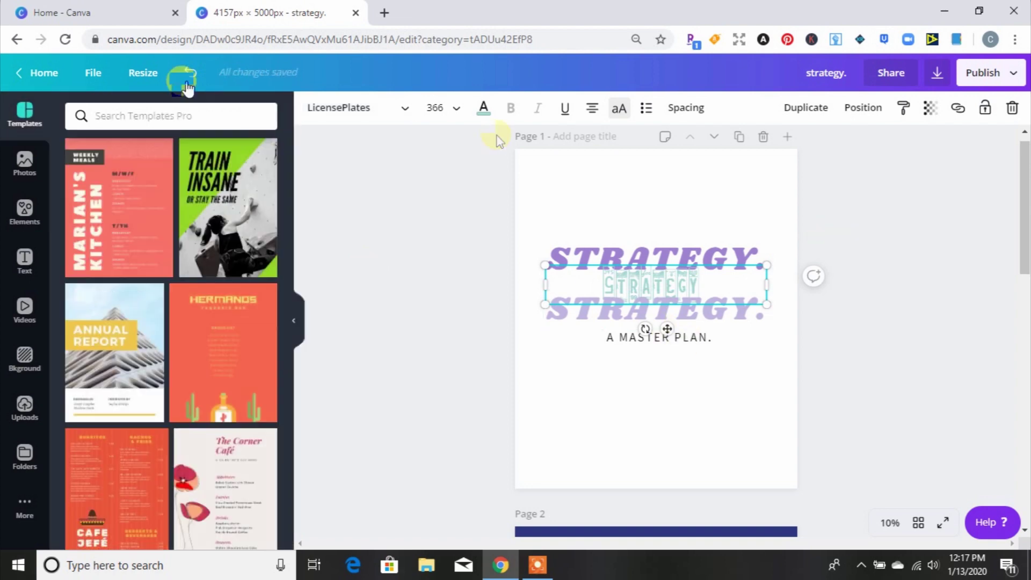
click(189, 74)
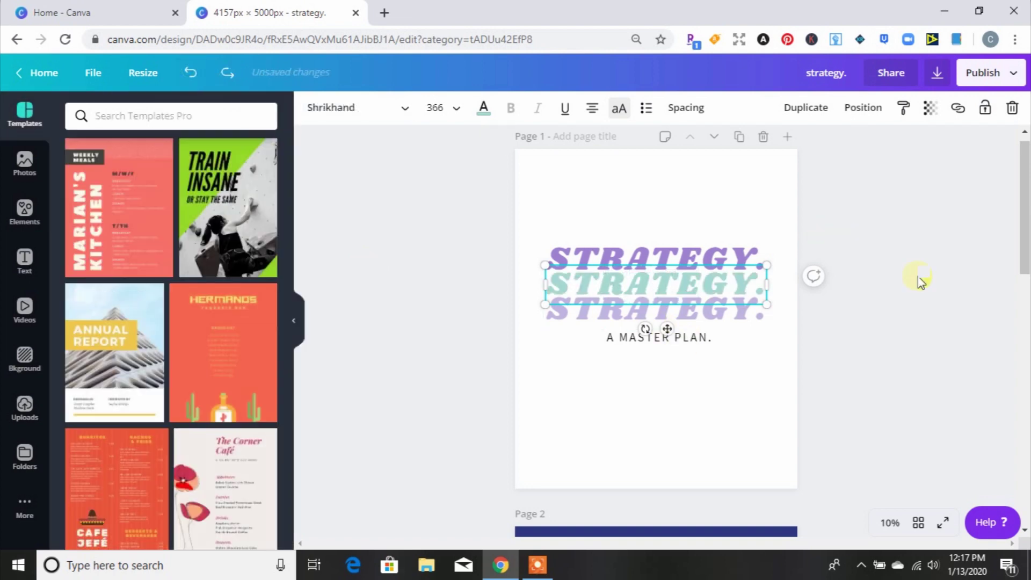
Step: Replace the script word "Organik" with "Sloth" in the circular design on page 2
drag(1024, 199, 913, 295)
click(650, 341)
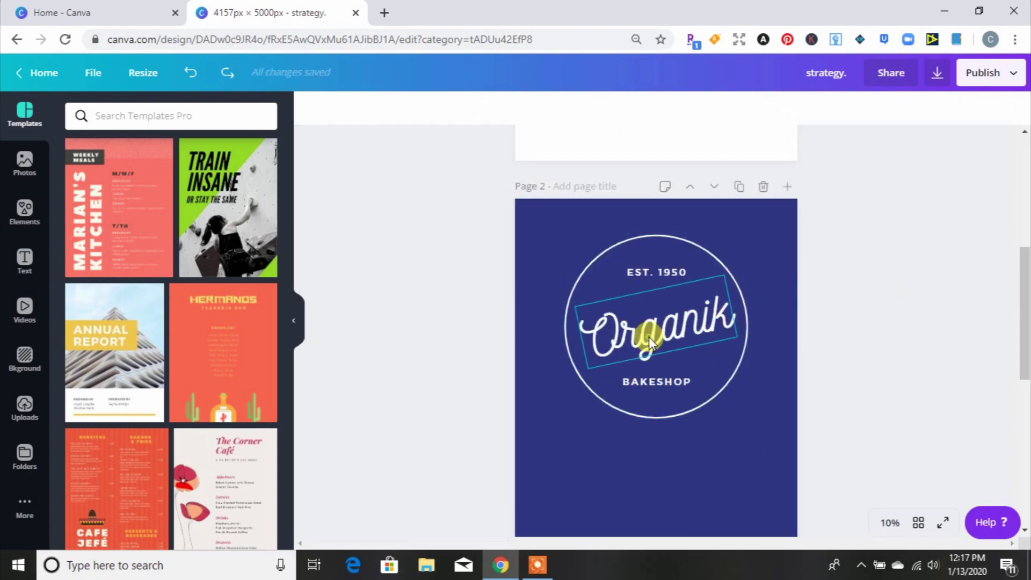
drag(717, 320, 584, 326)
key(BackSpace)
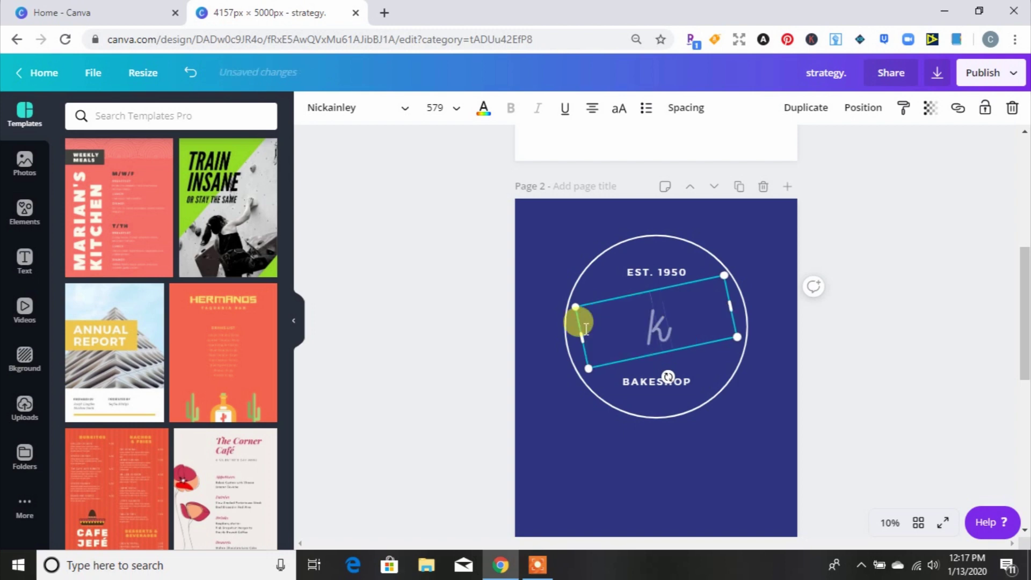
text(Sloth)
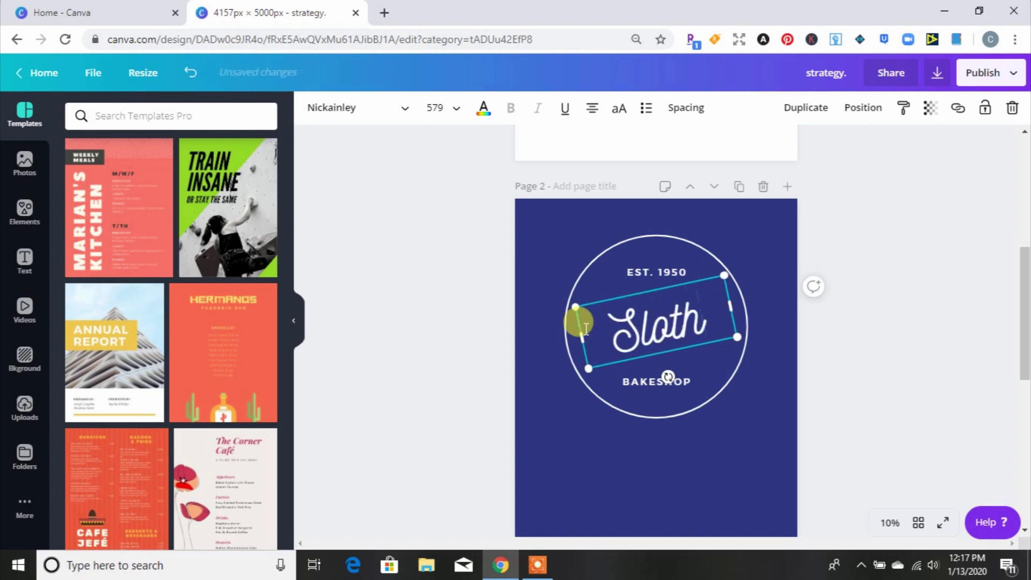
Step: Replace the "BAKESHOP" text below "Sloth" in the page 2 badge with "LOTH"
click(648, 383)
drag(690, 381, 599, 376)
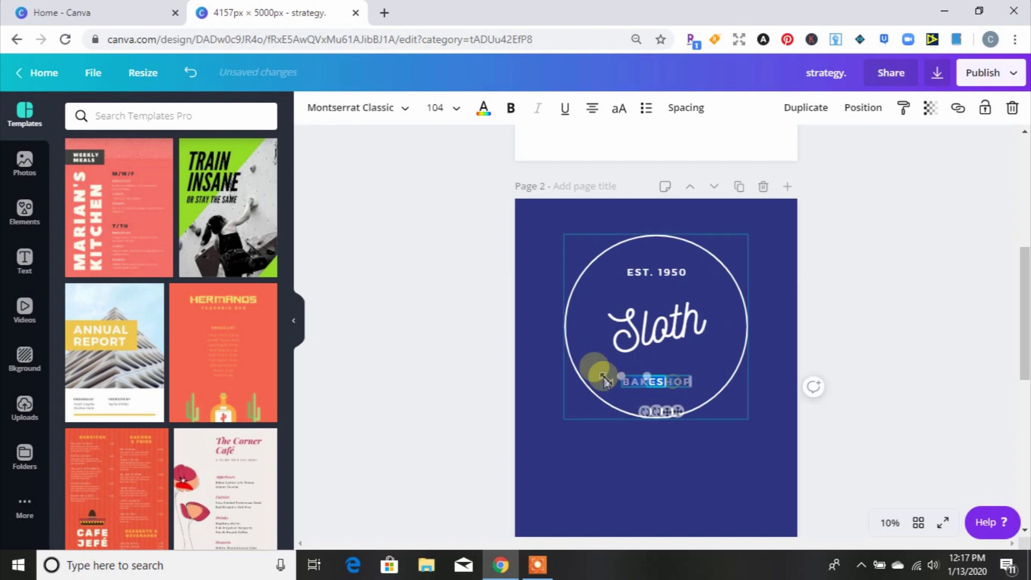
key(BackSpace)
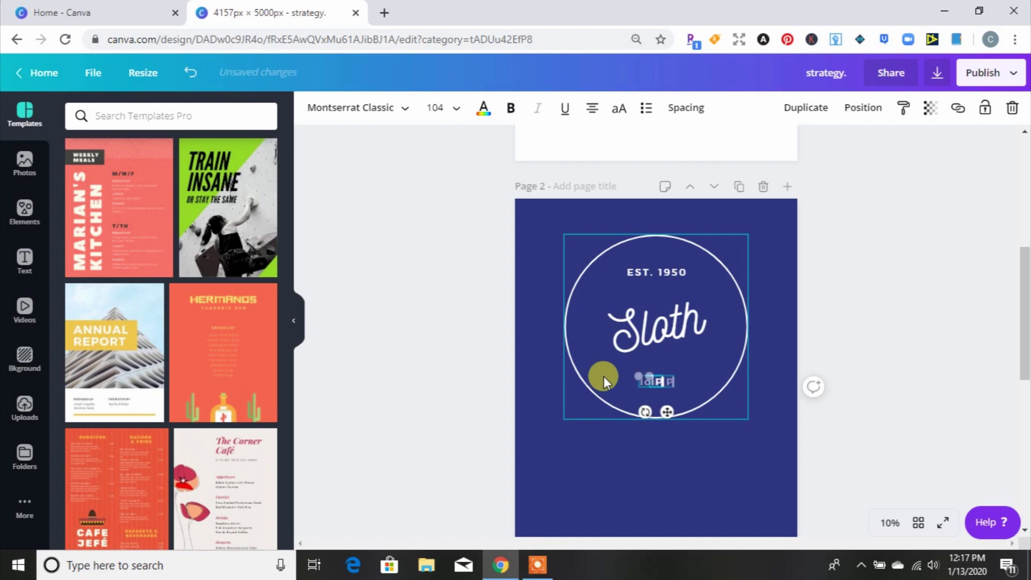
text(LOTP)
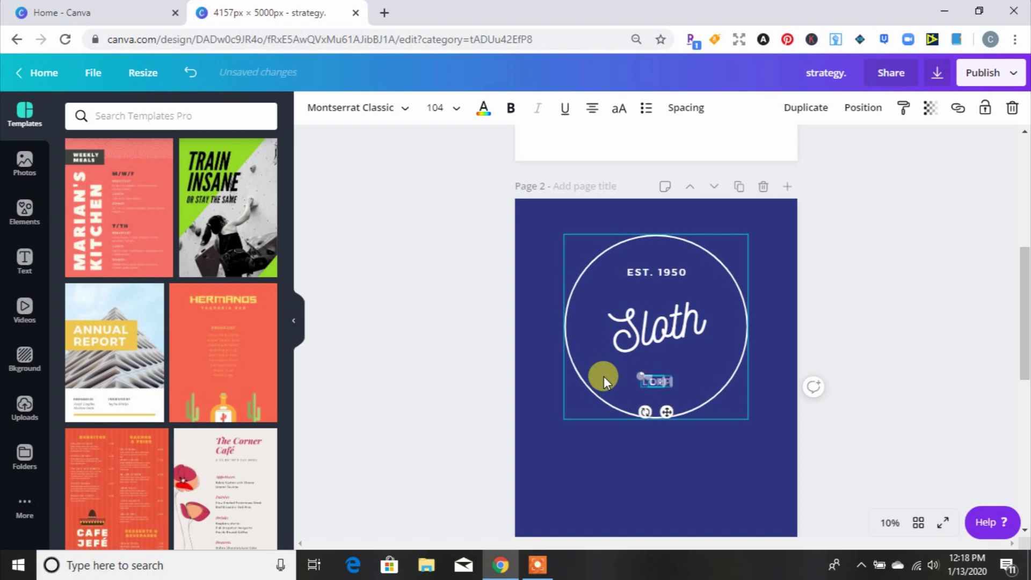
key(BackSpace)
key(BackSpace)
key(BackSpace)
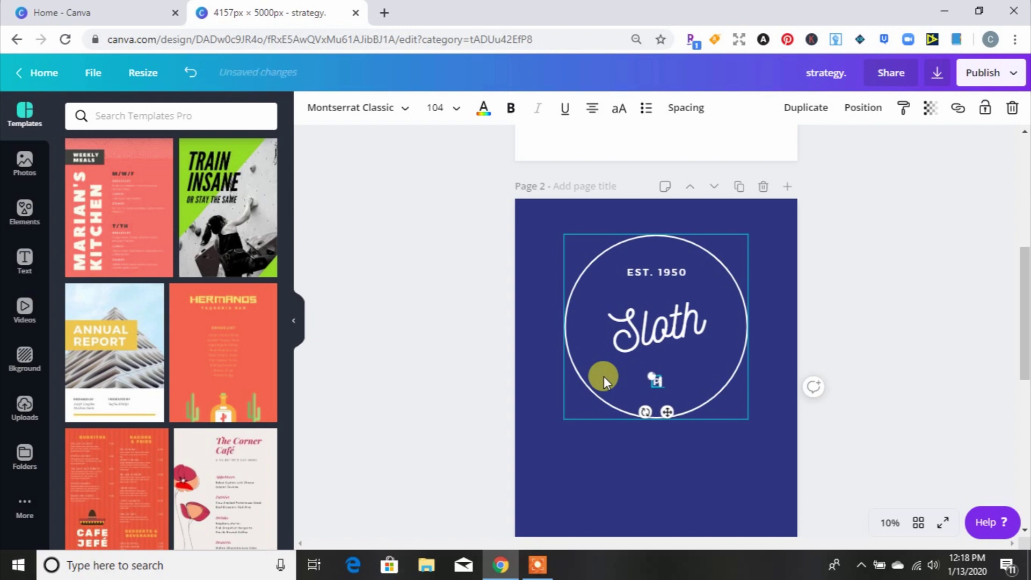
text(OOTH)
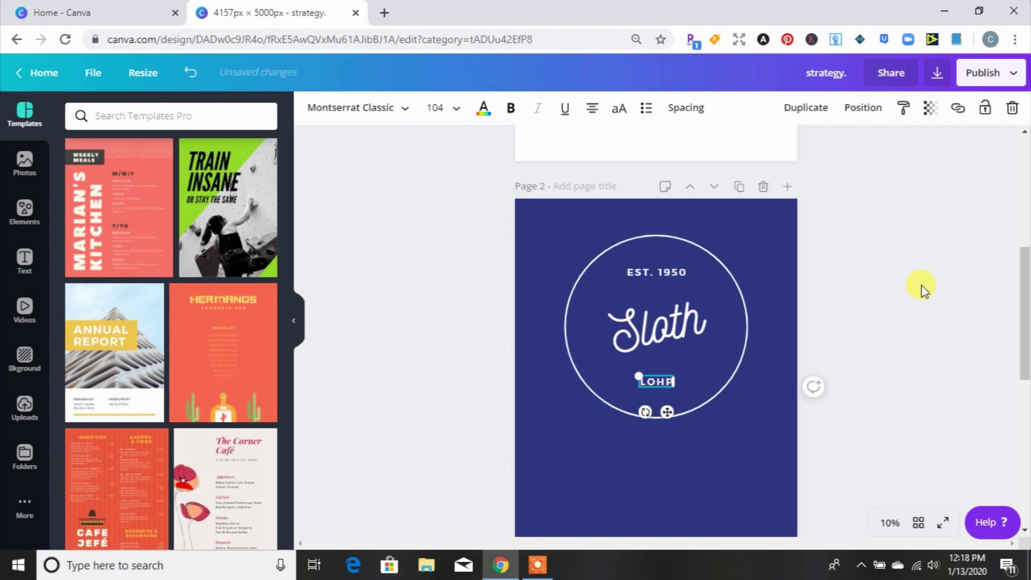
click(668, 380)
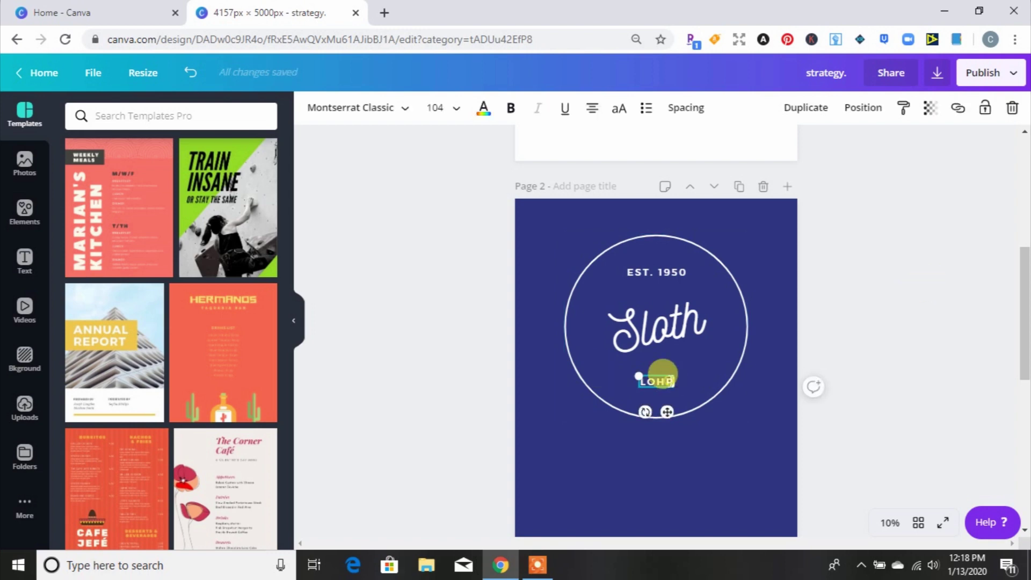
drag(665, 378, 672, 384)
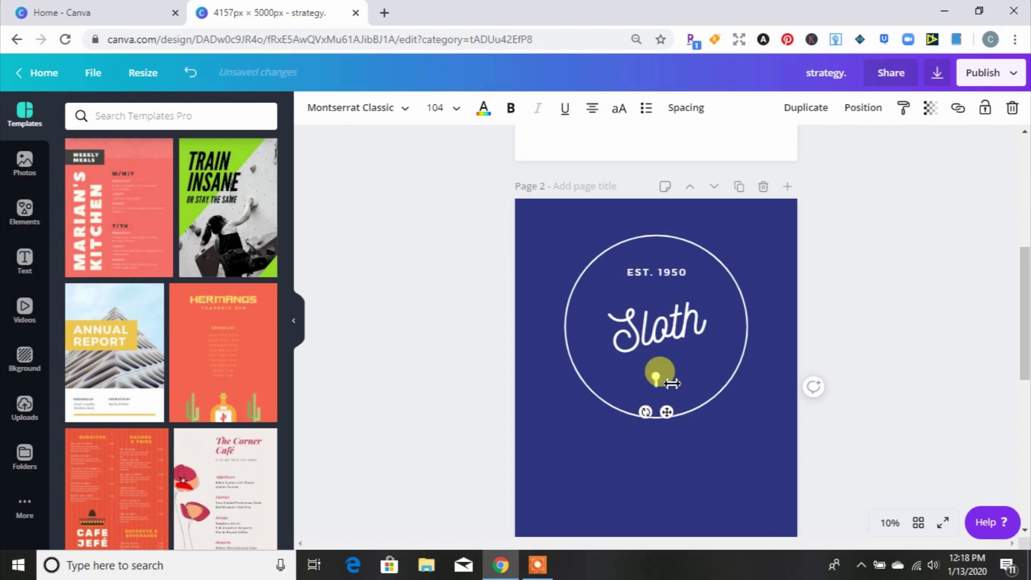
drag(673, 384, 674, 383)
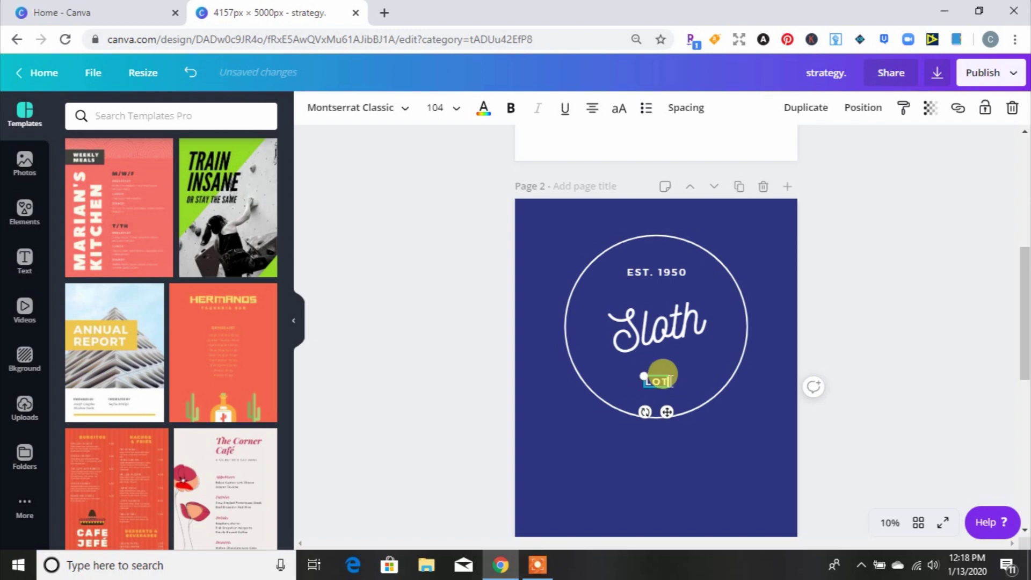
Step: Change the "EST. 1950" line at the top of the badge to "EST.2020"
click(674, 274)
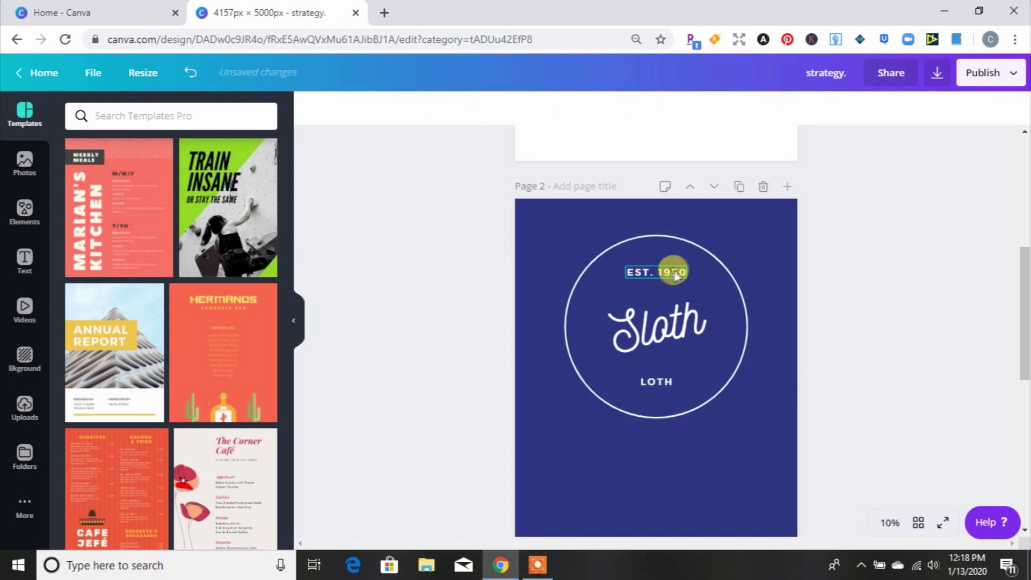
click(674, 274)
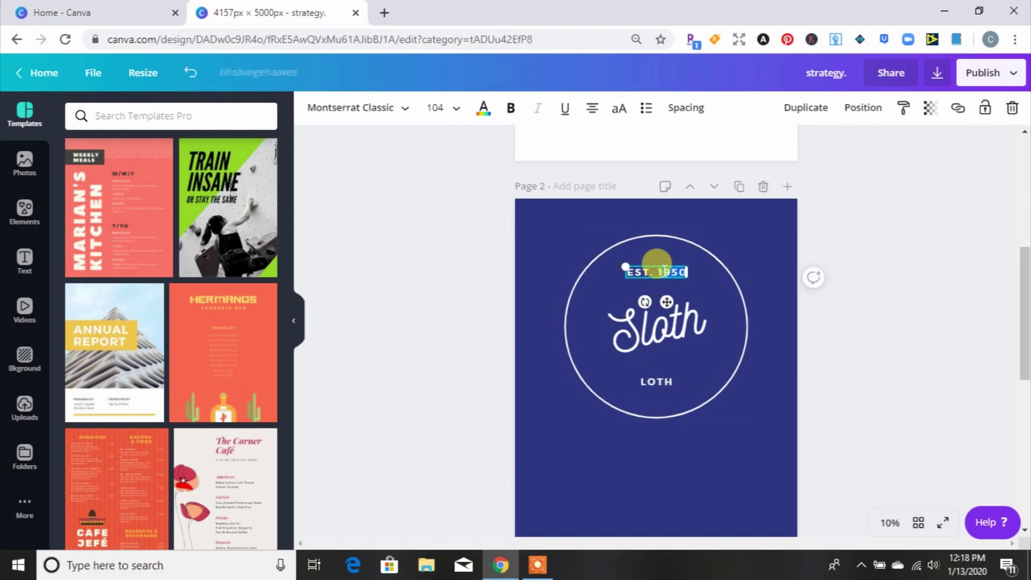
drag(690, 272, 688, 274)
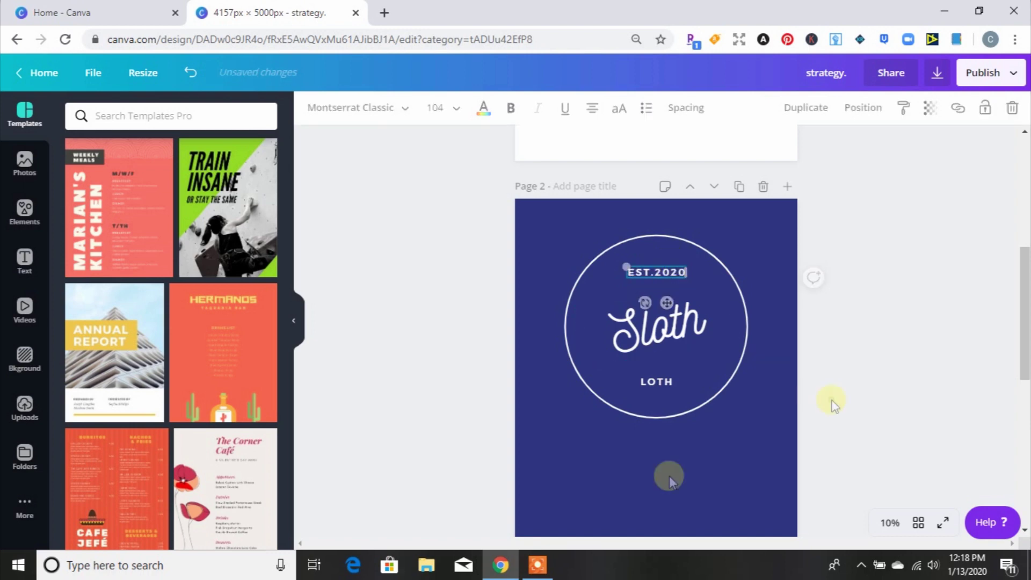
Step: Recolor the badge's circle outline with the yellow from the document colors
click(714, 270)
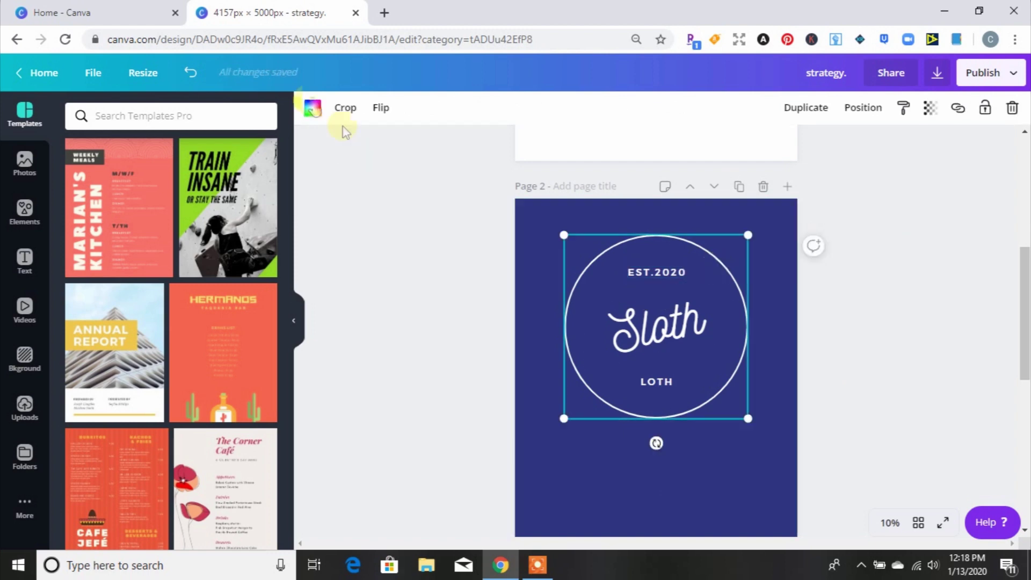
click(313, 108)
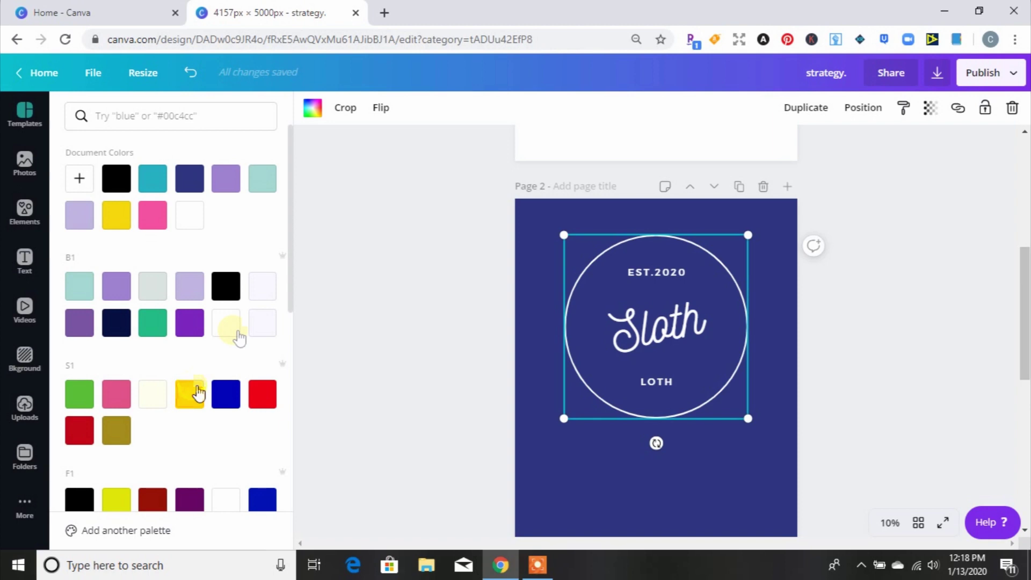
click(118, 207)
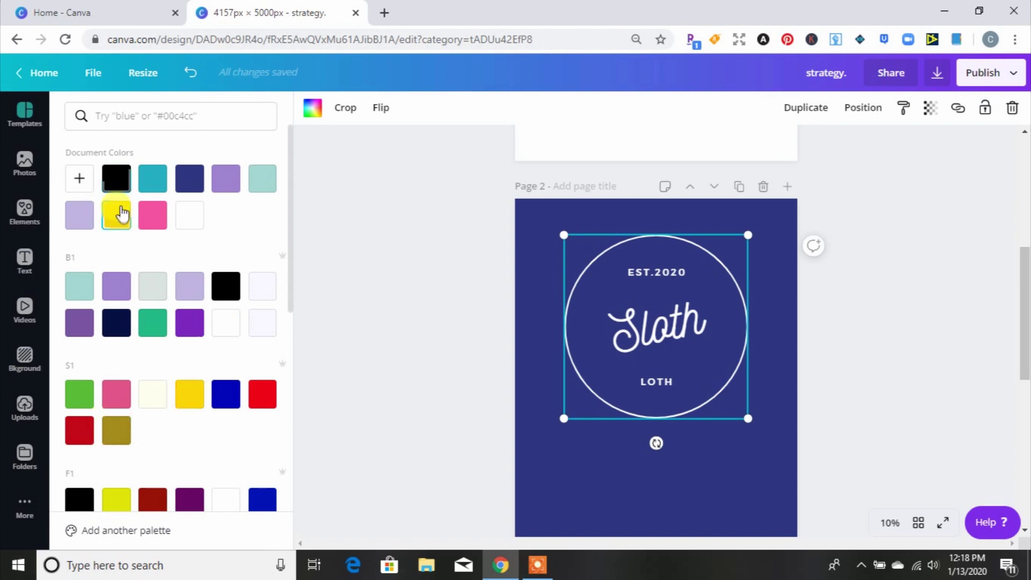
Step: Recolor the word "Sloth" in the same document yellow and apply the white-to-yellow change to all matching text
click(653, 317)
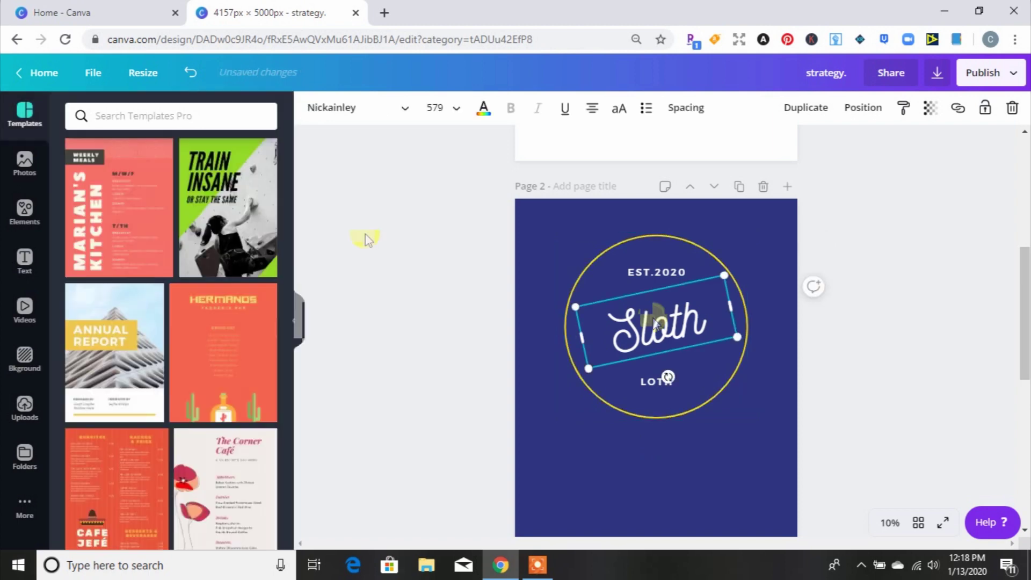
click(483, 110)
click(119, 224)
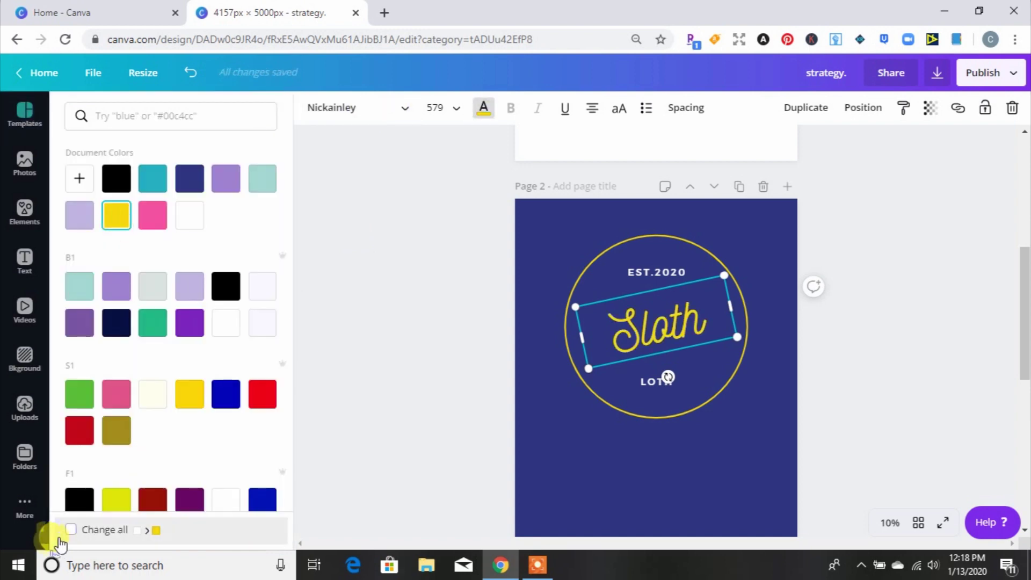
click(72, 530)
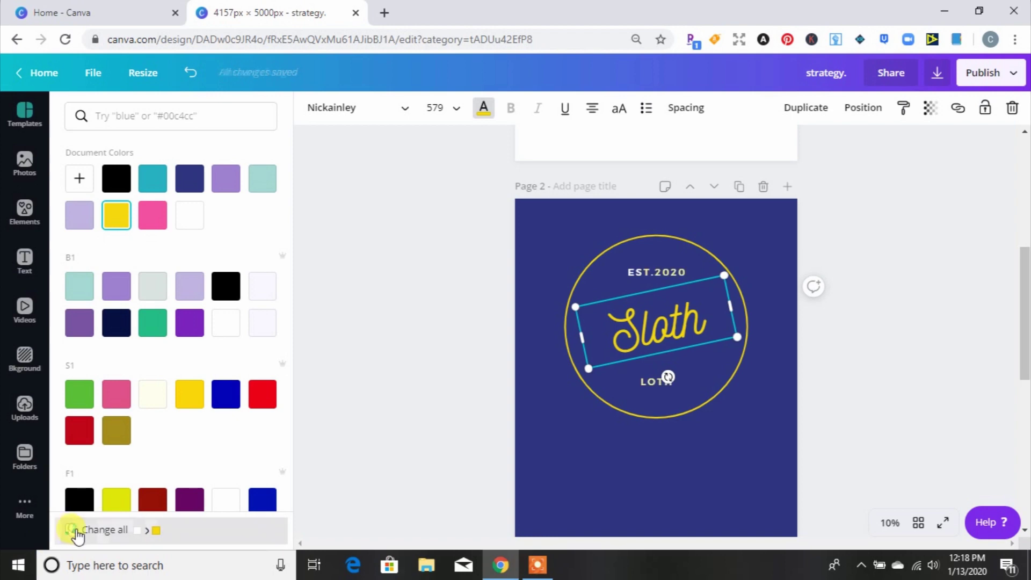
Step: Delete the navy background from page 2 and set the background to the dark red of the F1 palette
click(777, 421)
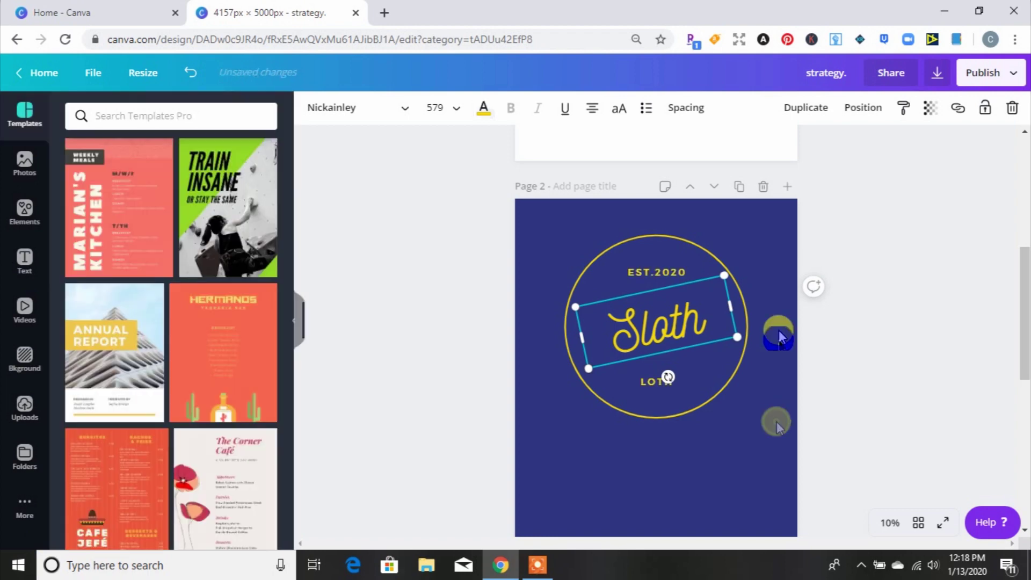
click(774, 277)
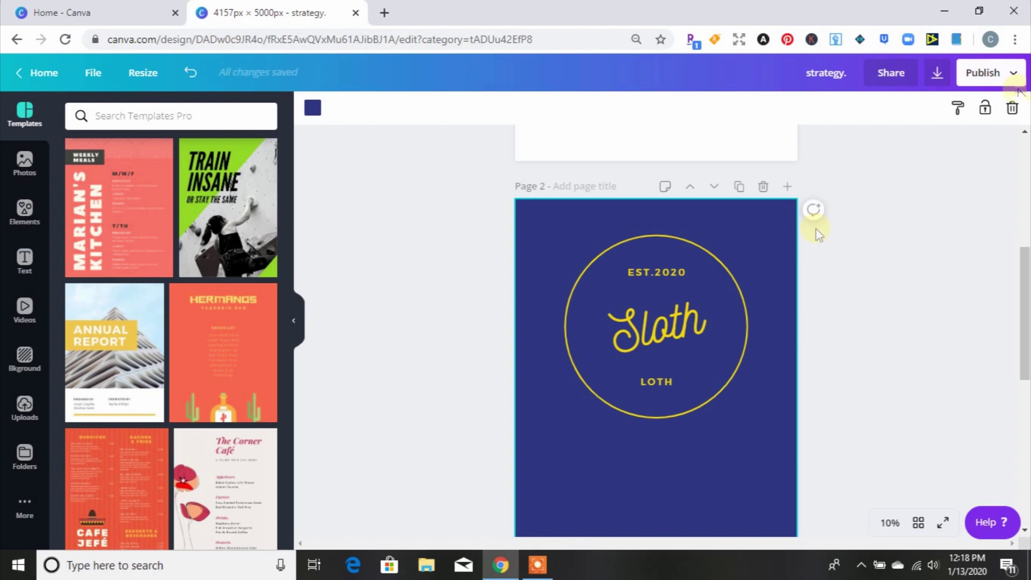
click(1013, 108)
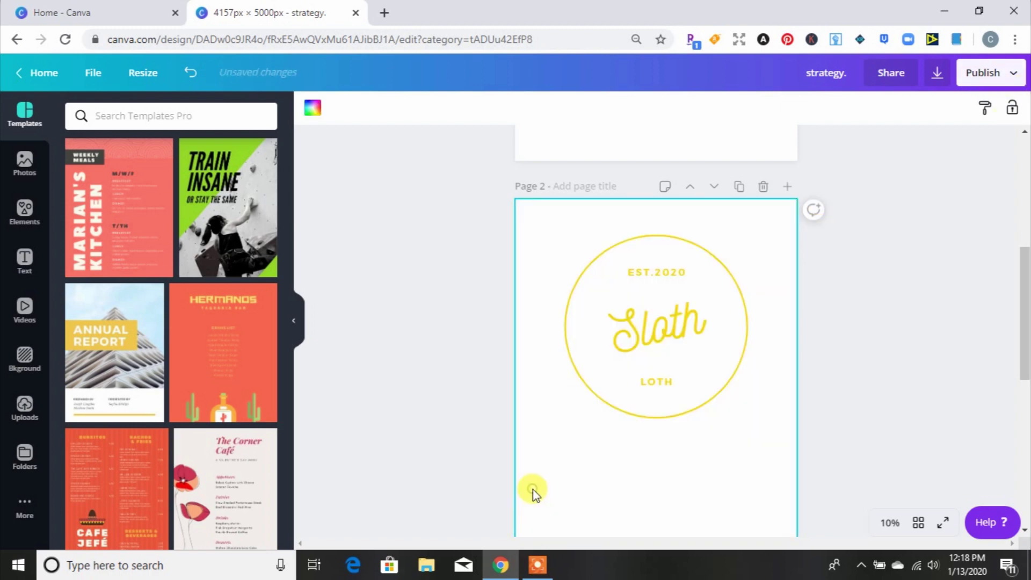
click(313, 109)
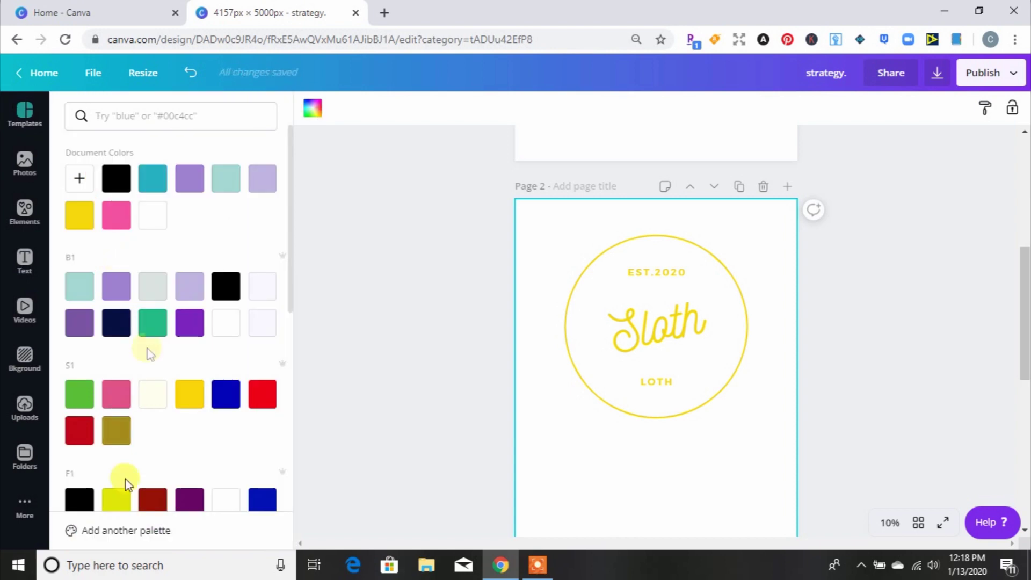
click(148, 497)
drag(521, 346, 529, 344)
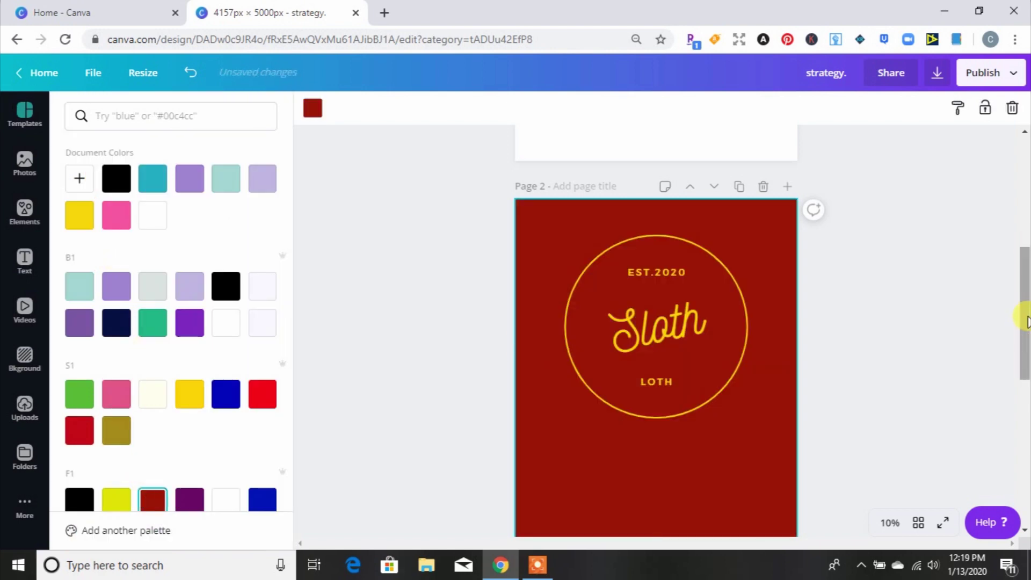
Step: Replace the script word "Ghouls" with "Sloths" in the page 3 design
drag(1026, 321, 1023, 390)
click(714, 323)
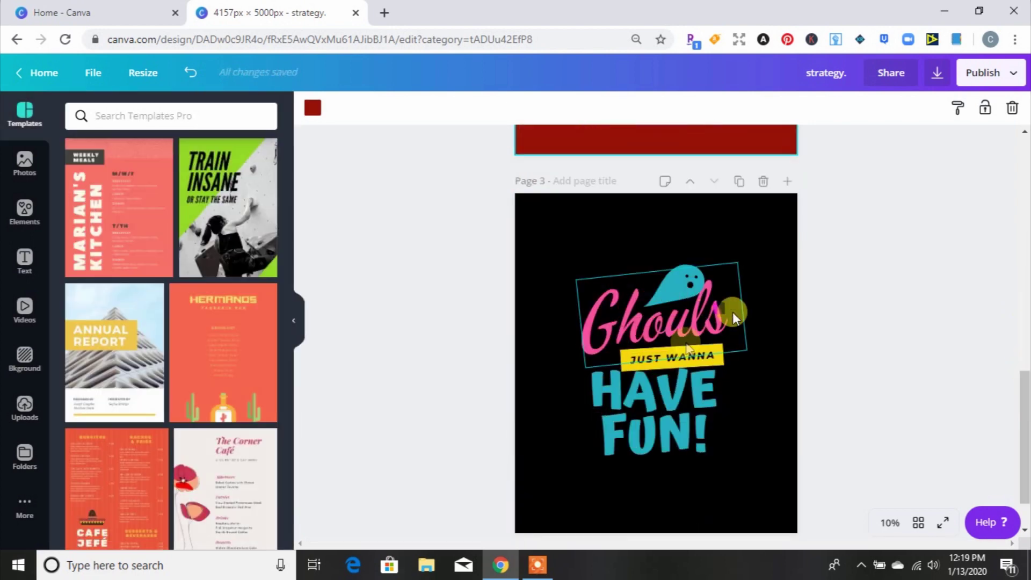
click(659, 339)
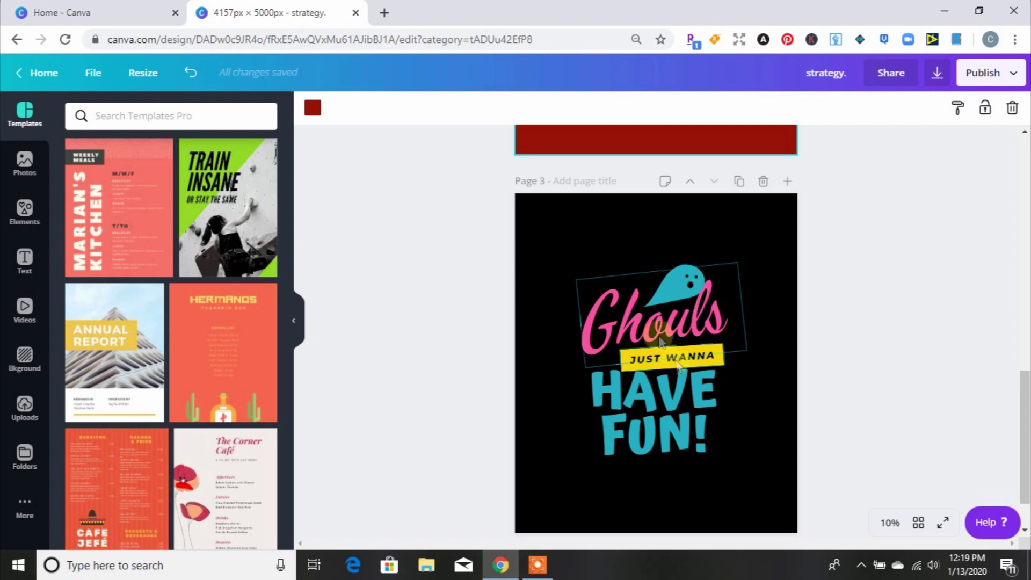
double_click(721, 317)
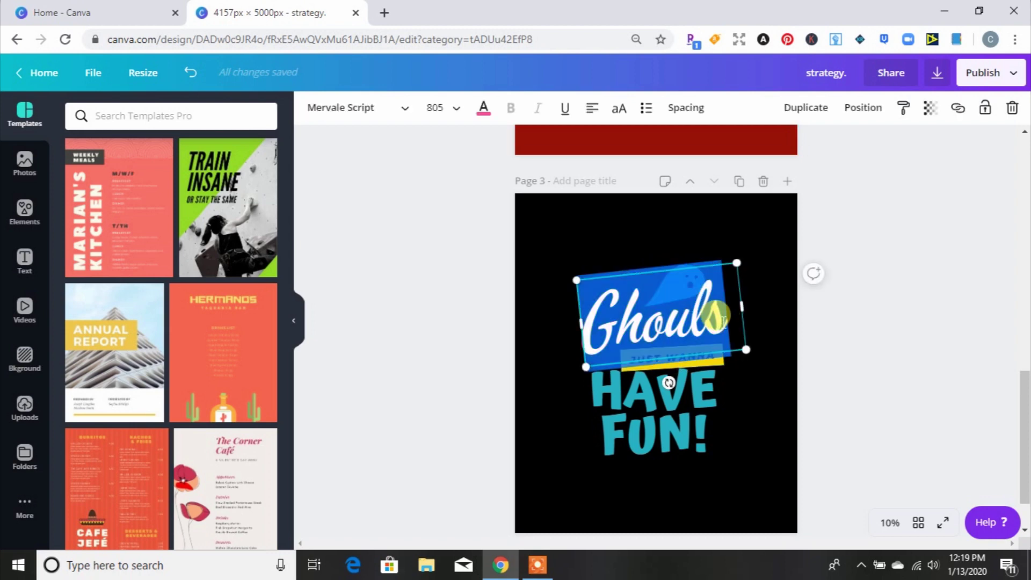
text(Sloths)
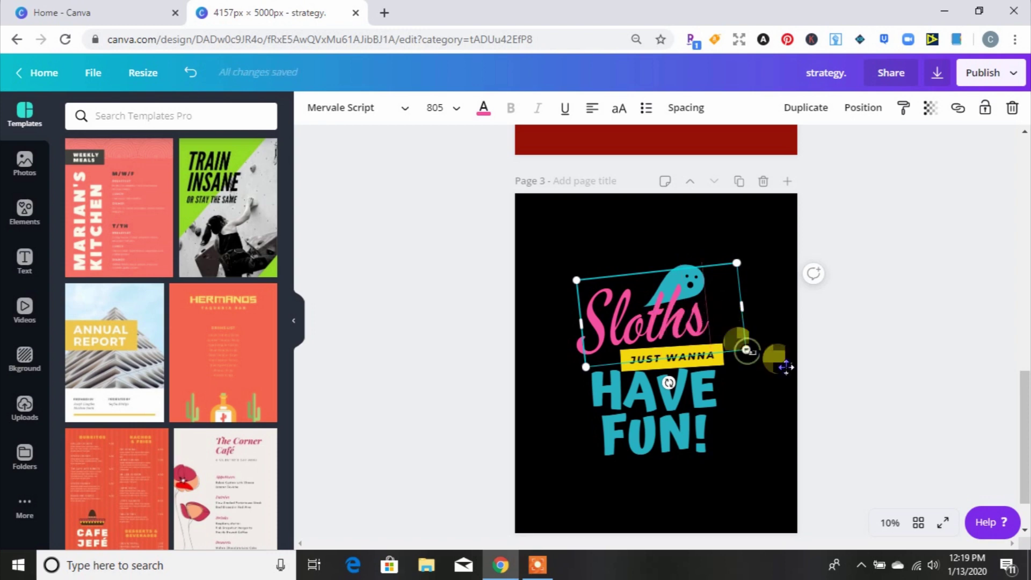
Step: Enlarge the word "Sloths" to a font size of about 1048 and move it slightly up, clear of "JUST WANNA"
drag(785, 367, 798, 371)
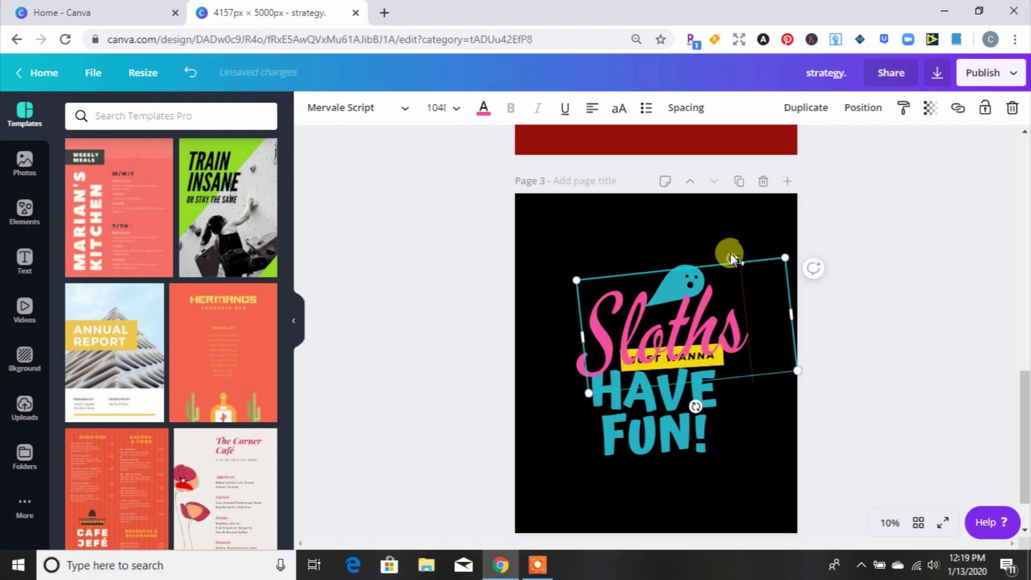
drag(727, 252, 729, 240)
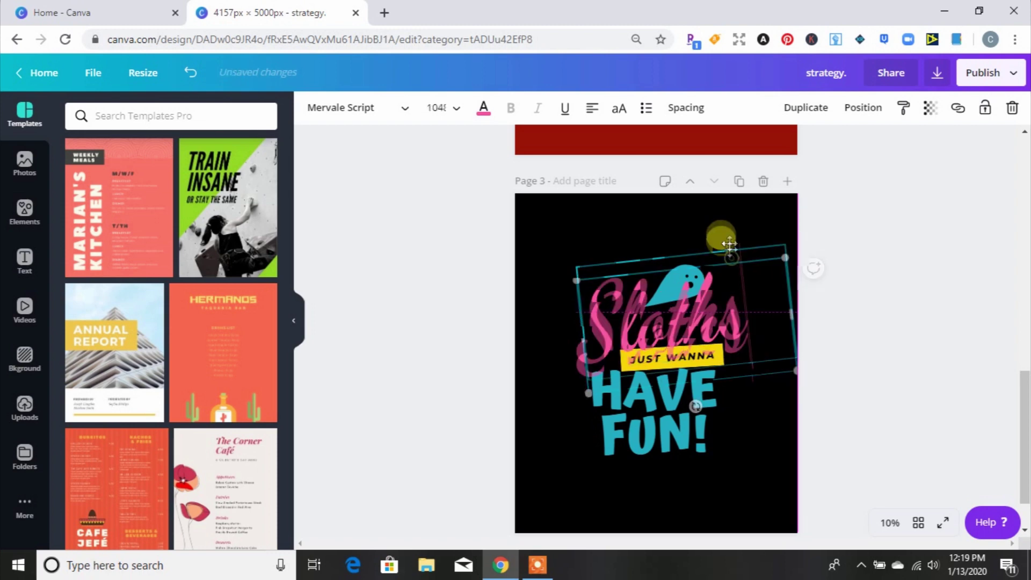
click(755, 392)
Step: Try beige, orange and dark yellow on the word "Sloths", then color it bright green from the Custom By Canva palette
click(646, 329)
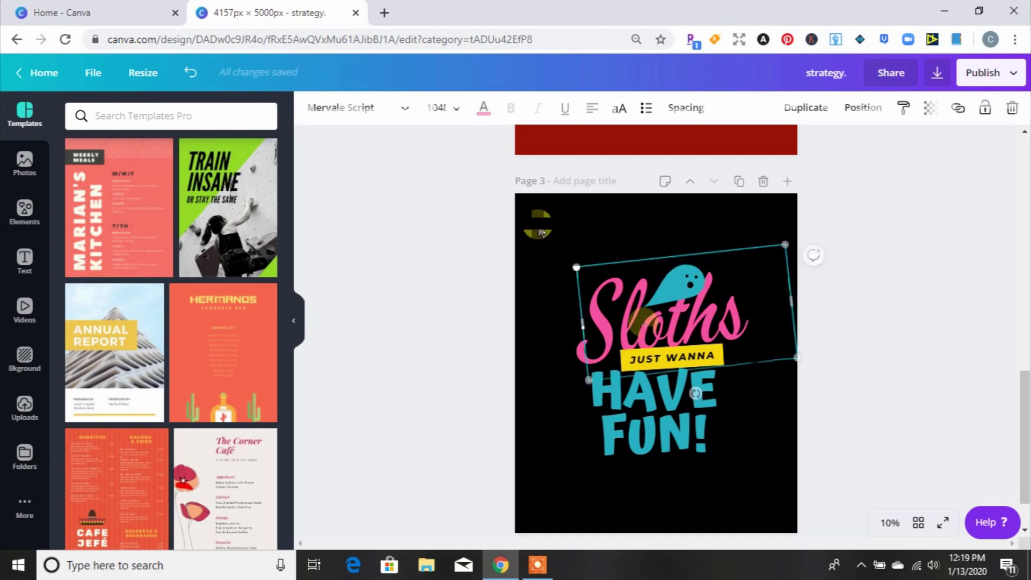
click(483, 110)
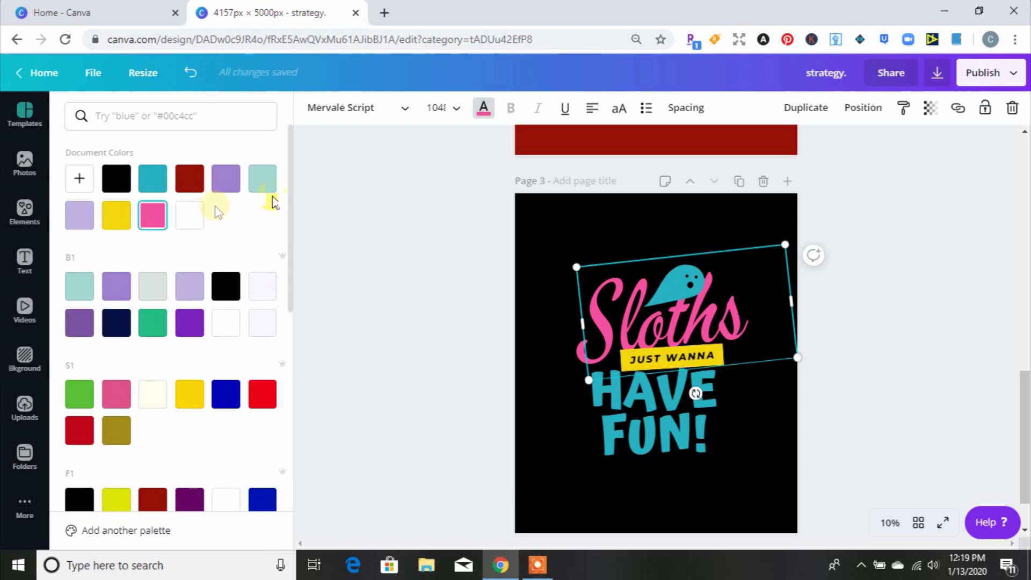
scroll(287, 199, down, 5)
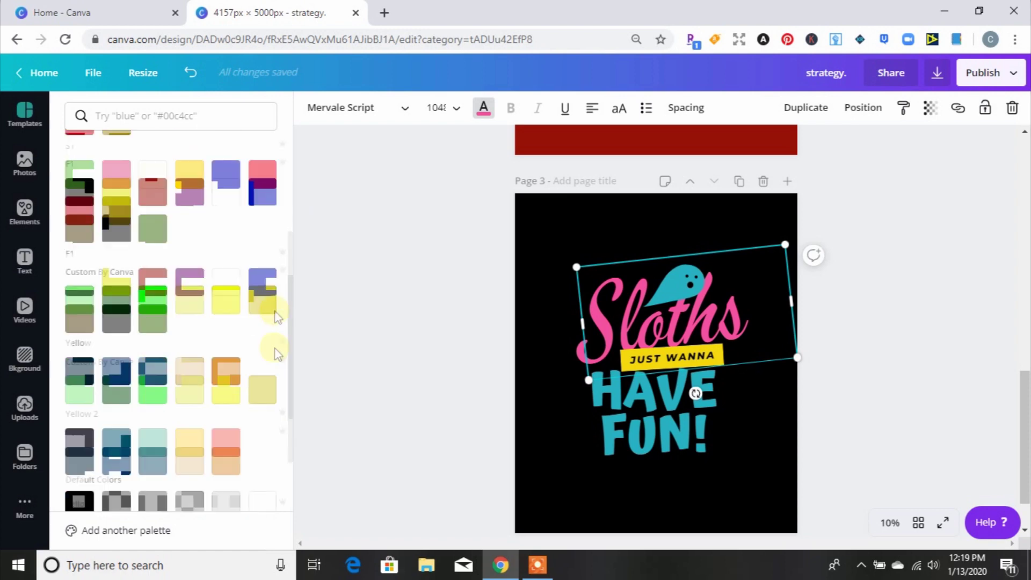
click(187, 379)
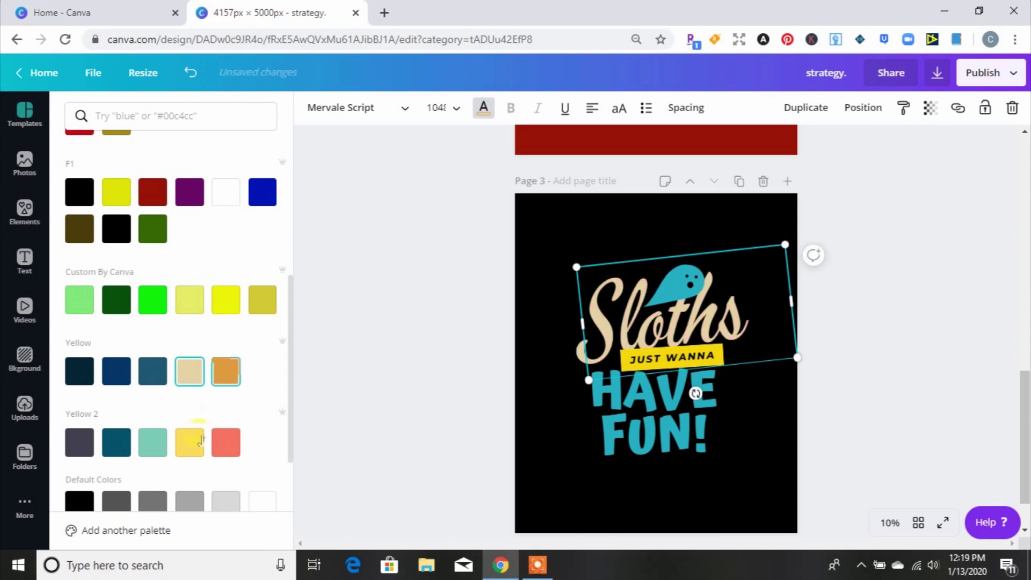
click(224, 391)
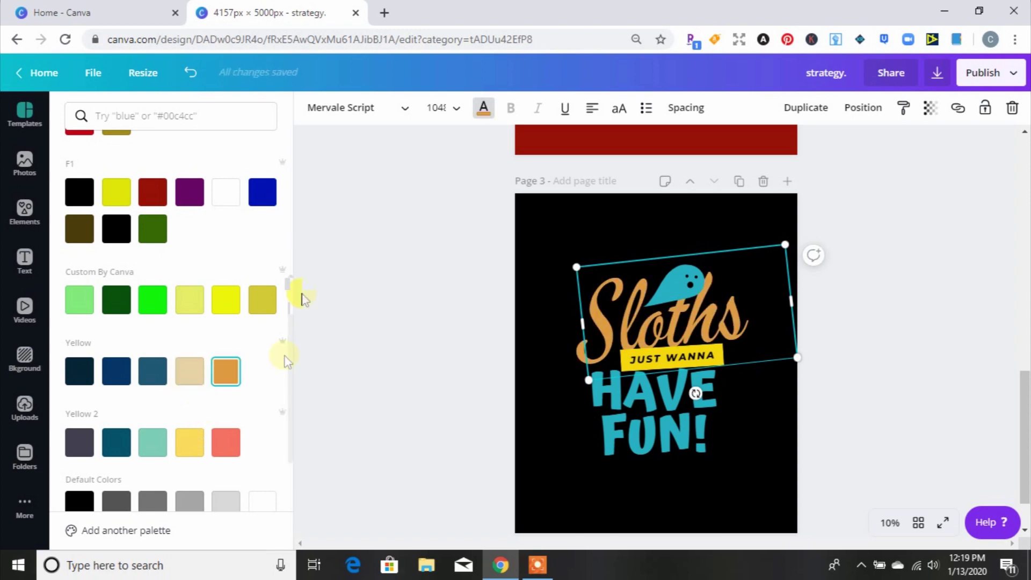
click(266, 301)
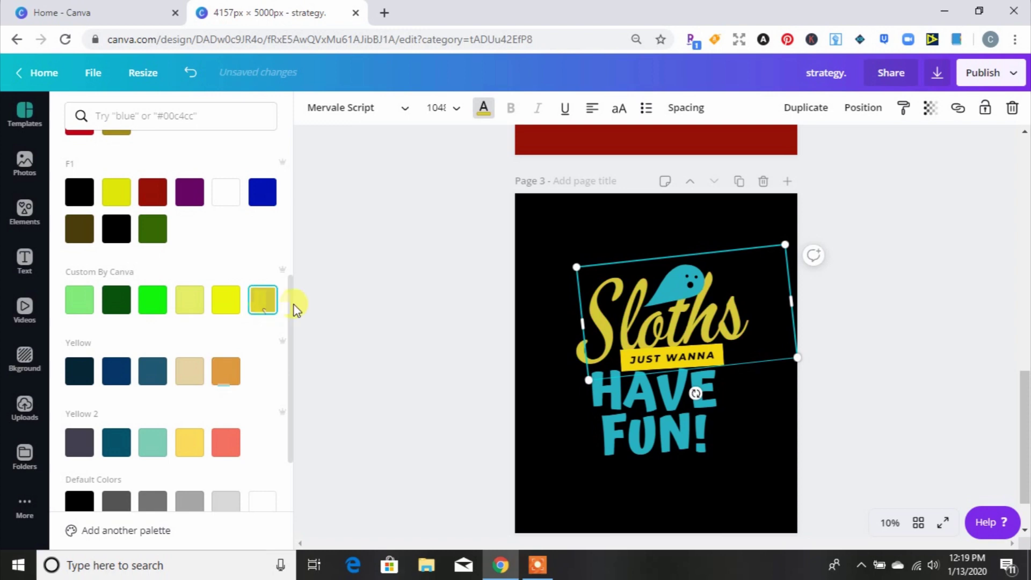
drag(289, 308, 289, 331)
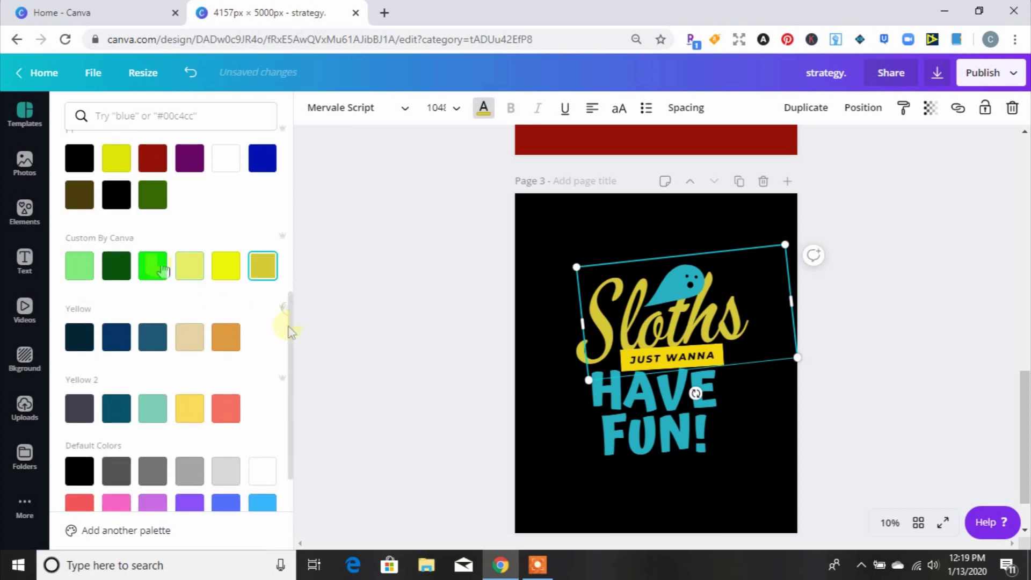
click(152, 265)
Step: Recolor "HAVE FUN!" with the light green of the Custom By Canva palette and delete the blue ghost graphic from page 3
click(640, 417)
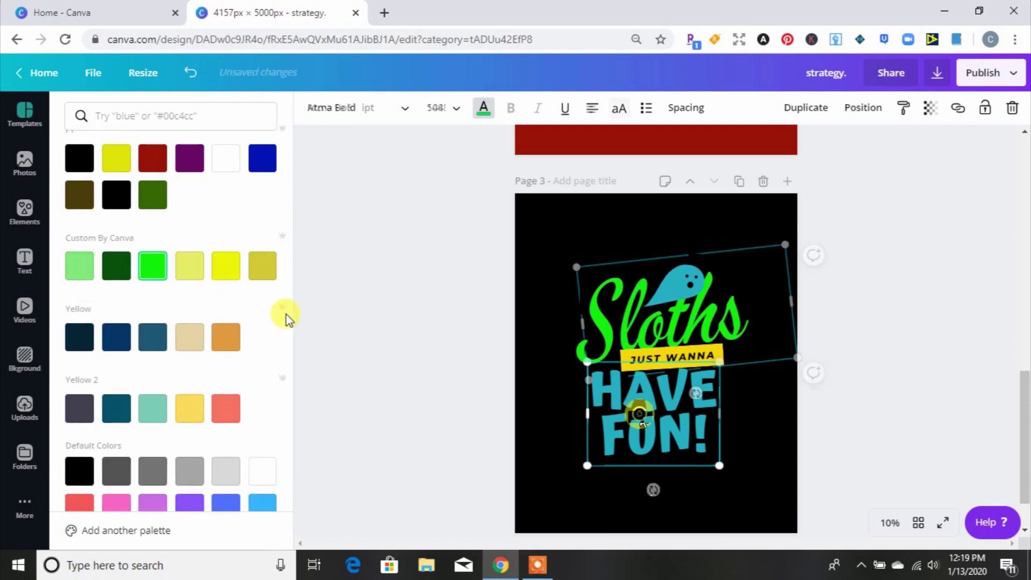
click(75, 266)
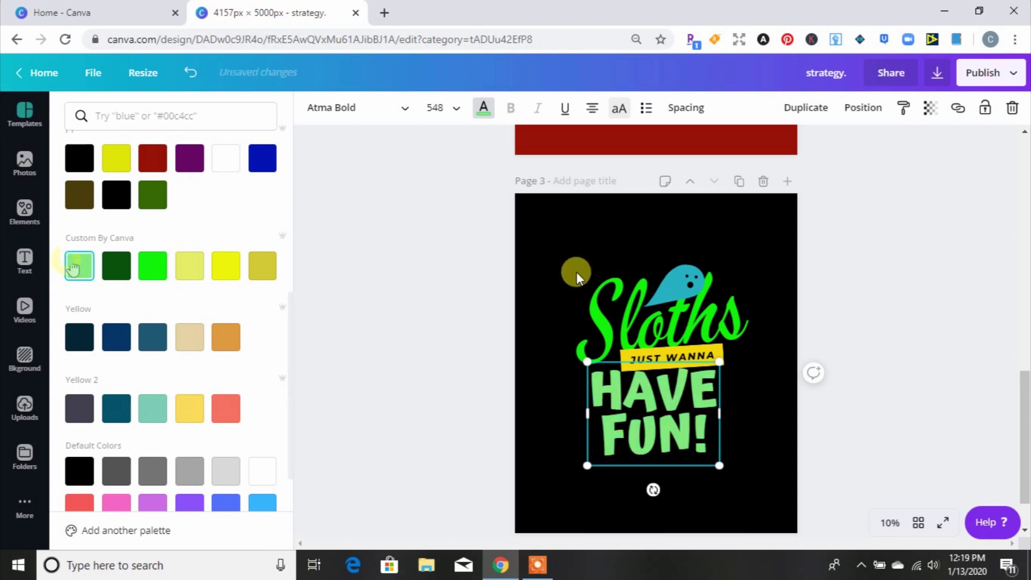
click(683, 277)
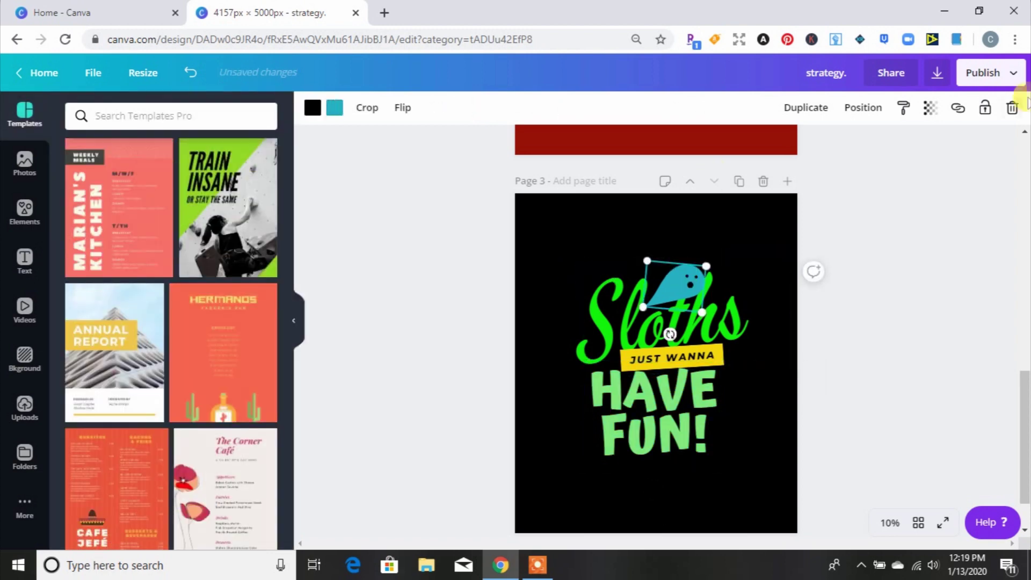
click(1013, 108)
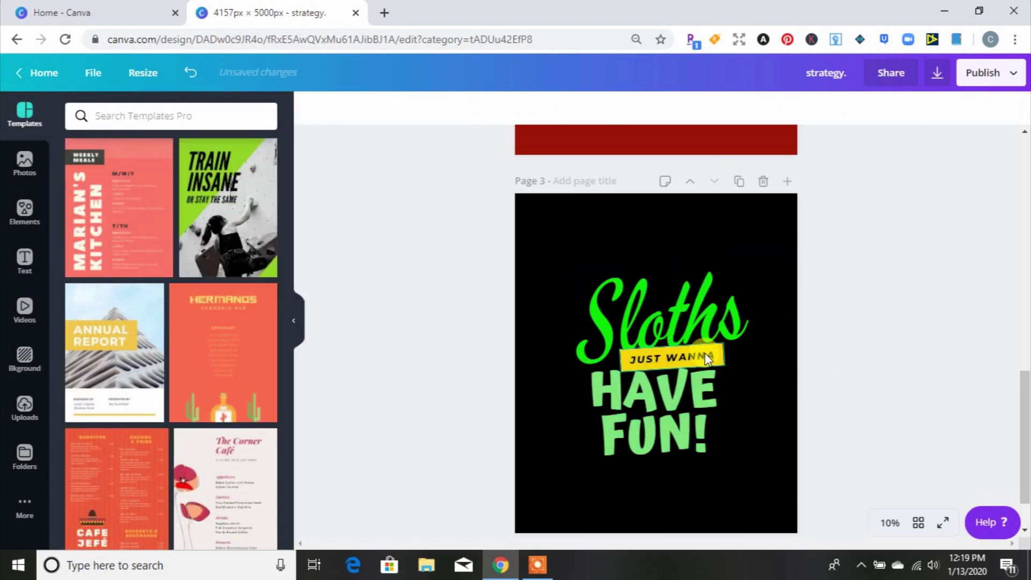
click(707, 359)
click(894, 277)
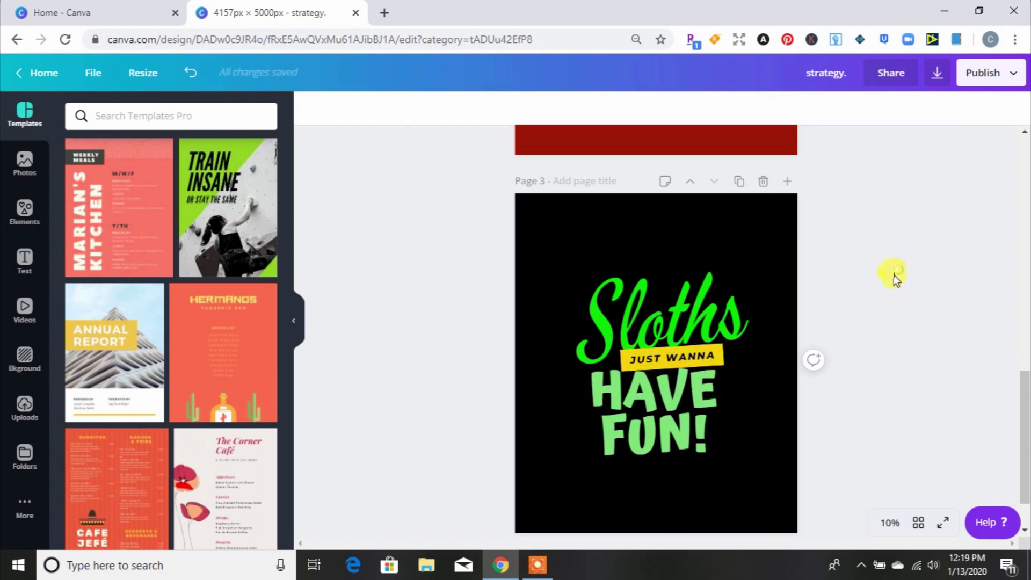
Step: Recolor "HAVE FUN!" with the same bright green as "Sloths" from the document colors
click(650, 430)
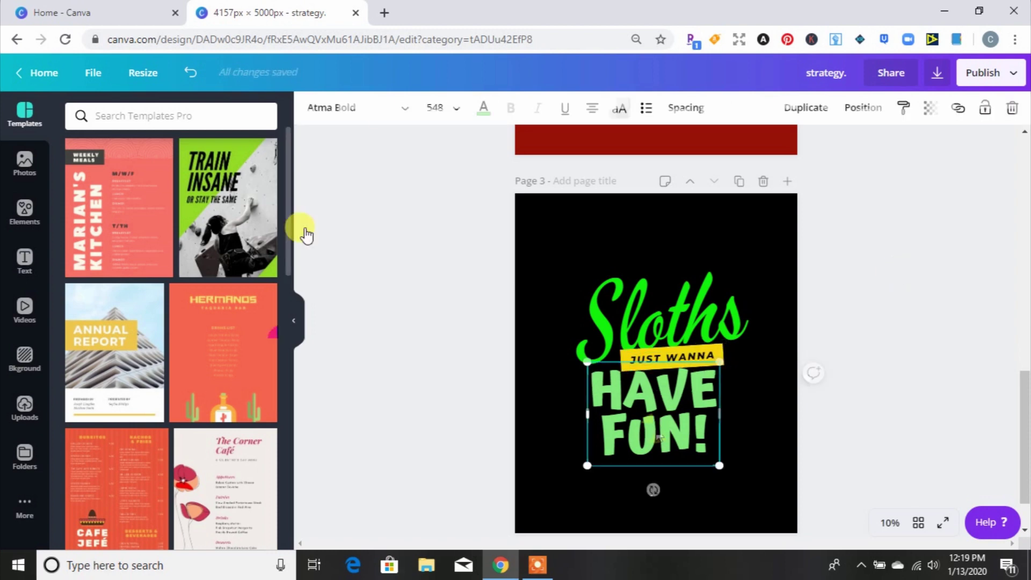
click(484, 109)
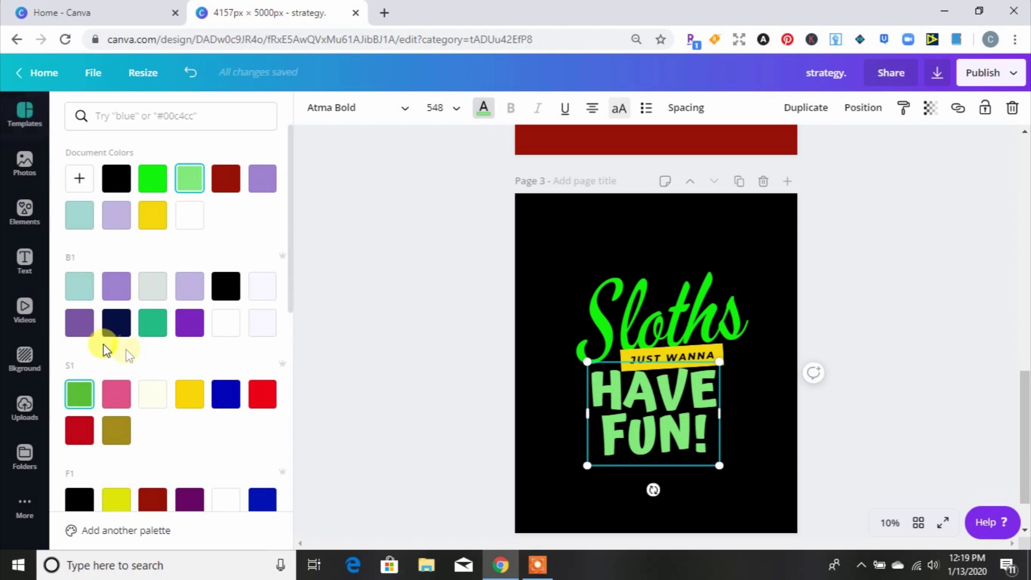
click(161, 175)
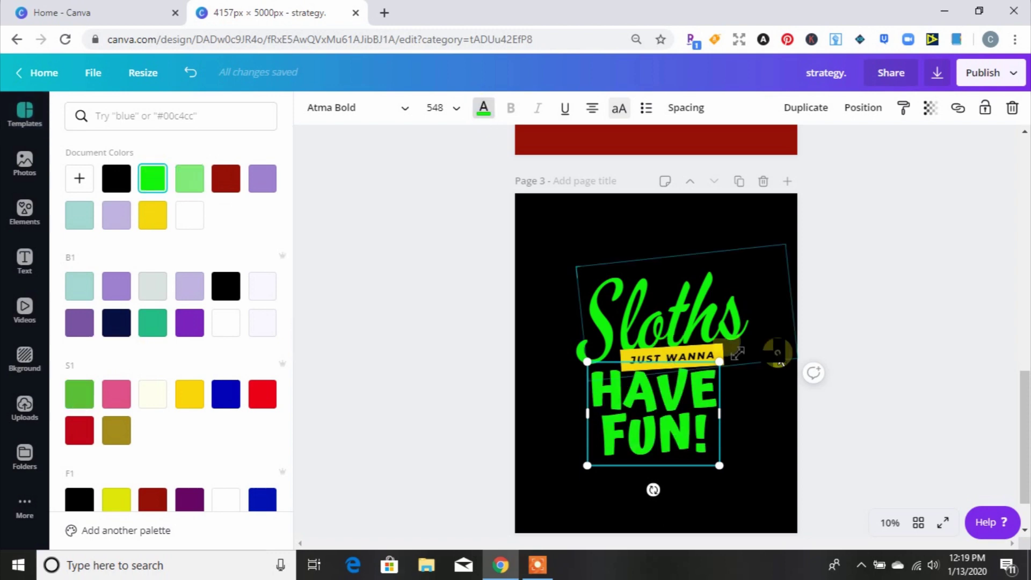
click(779, 353)
Step: Try light green on the "JUST WANNA" text and set it to white from the B1 palette
click(692, 358)
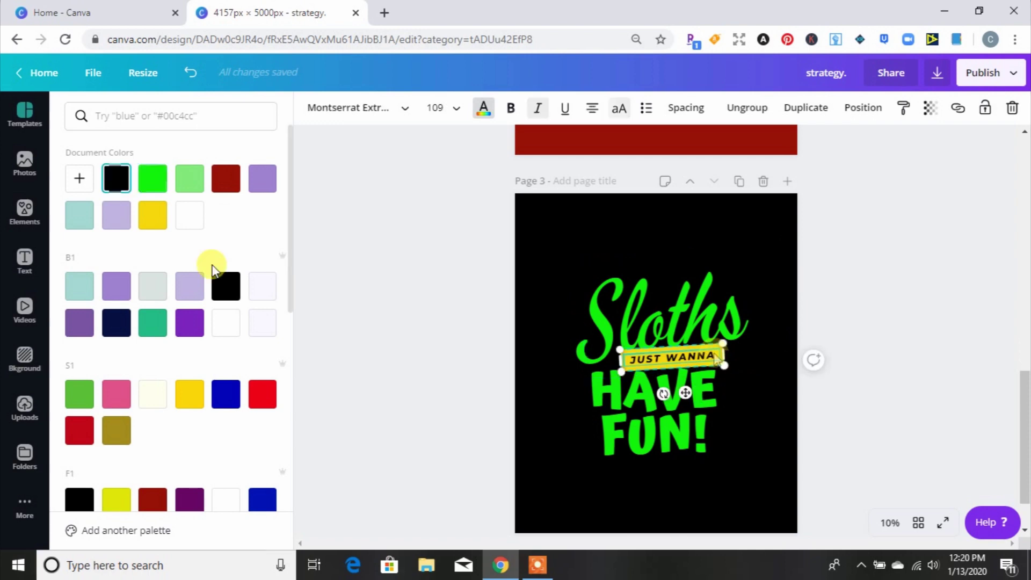
click(190, 180)
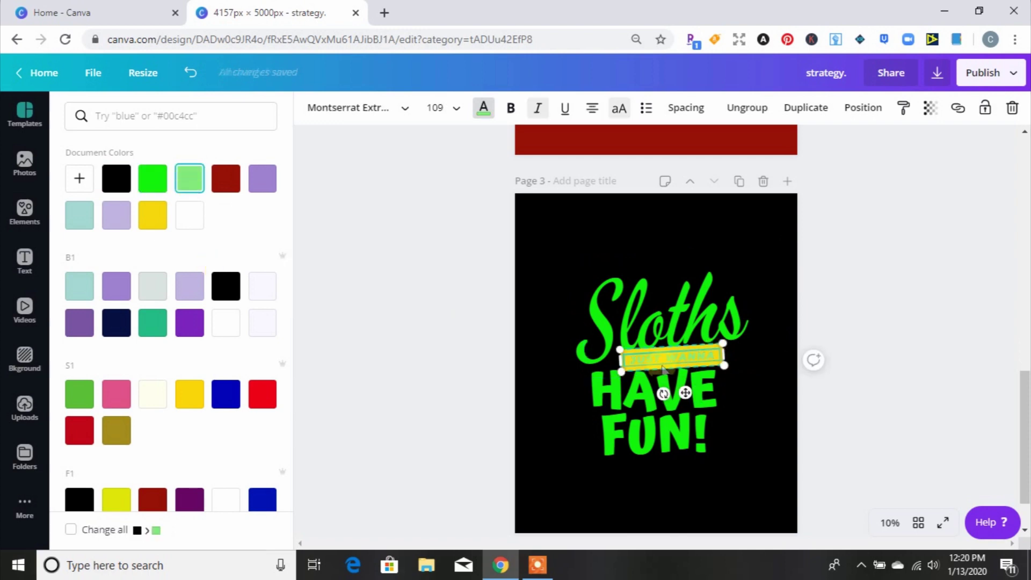
click(225, 322)
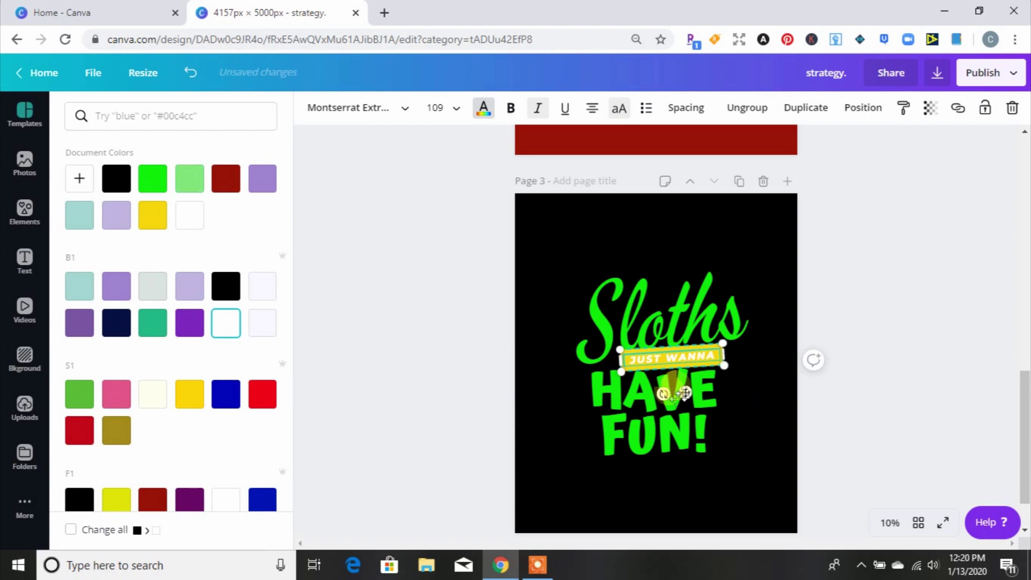
Step: Try moving the "JUST WANNA" banner down onto "HAVE FUN!" and undo the move
drag(683, 393, 689, 414)
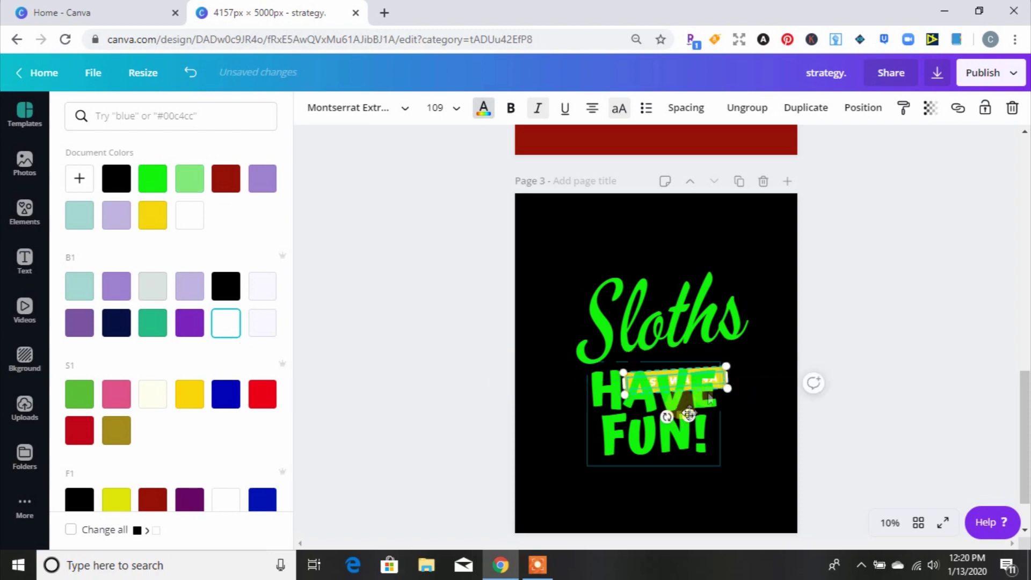
click(191, 73)
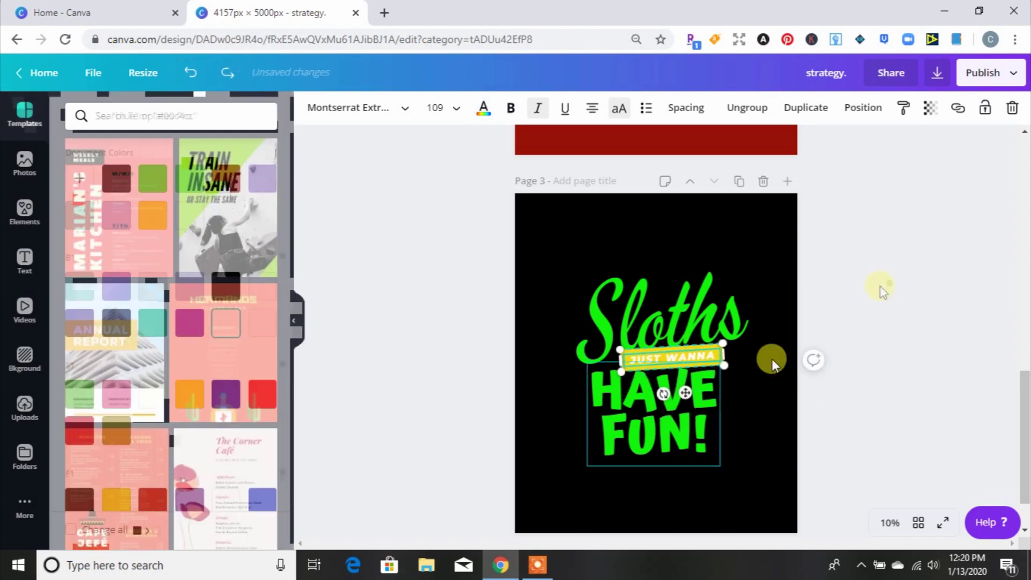
click(844, 336)
Step: Ungroup the "JUST WANNA" text from its yellow banner and move both slightly down and to the right
click(628, 361)
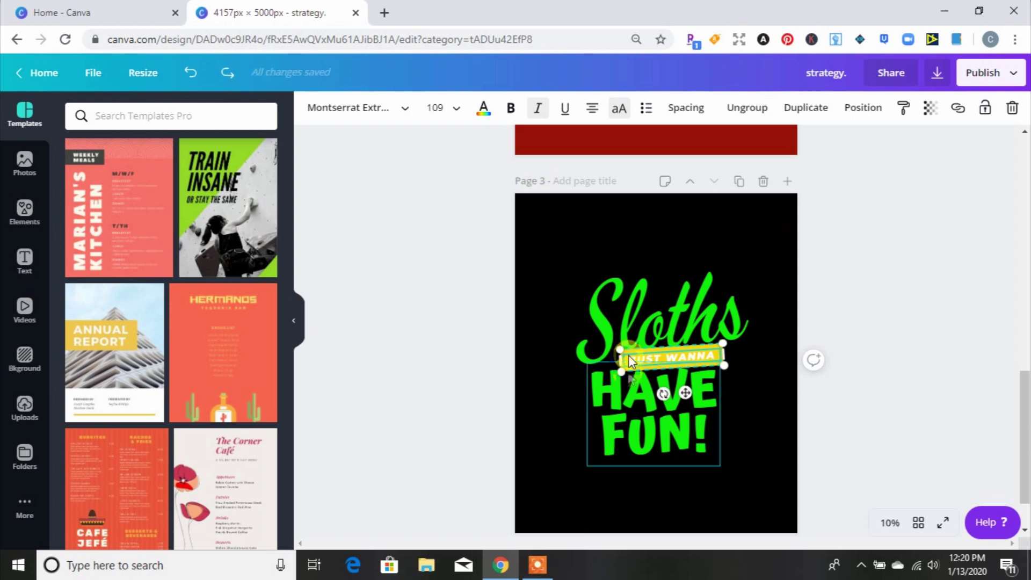
click(734, 101)
mouse_move(687, 394)
mouse_down()
mouse_move(688, 417)
mouse_move(689, 395)
mouse_up()
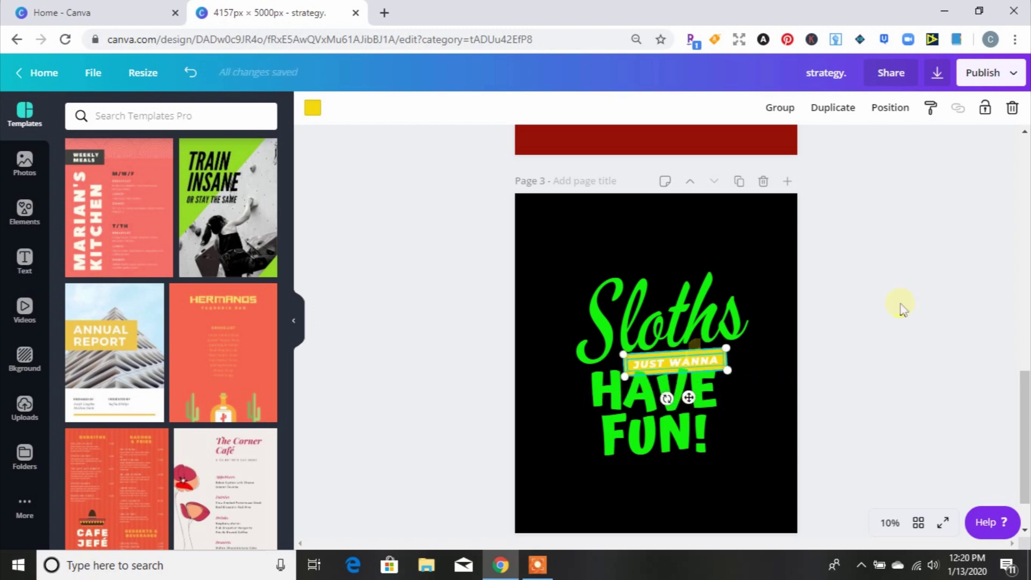
Step: Recolor the yellow banner shape behind "JUST WANNA" with the light green of the Custom By Canva palette
click(647, 358)
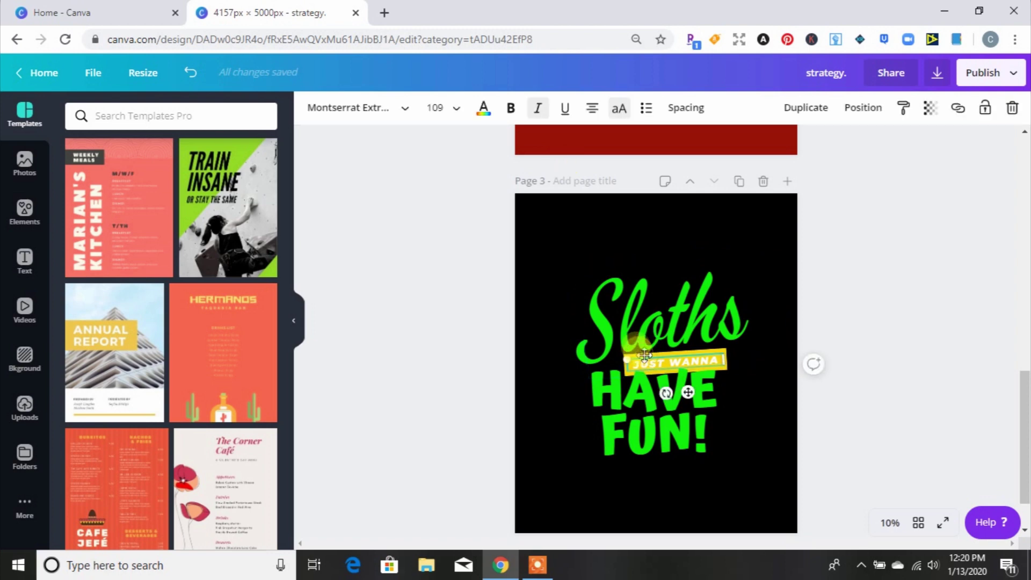
click(455, 359)
click(456, 358)
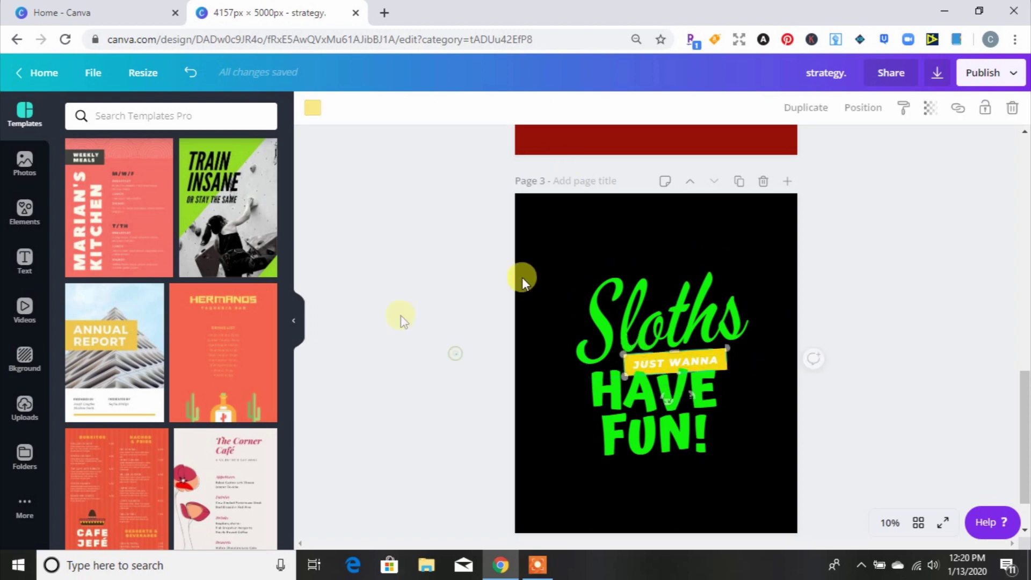
click(629, 360)
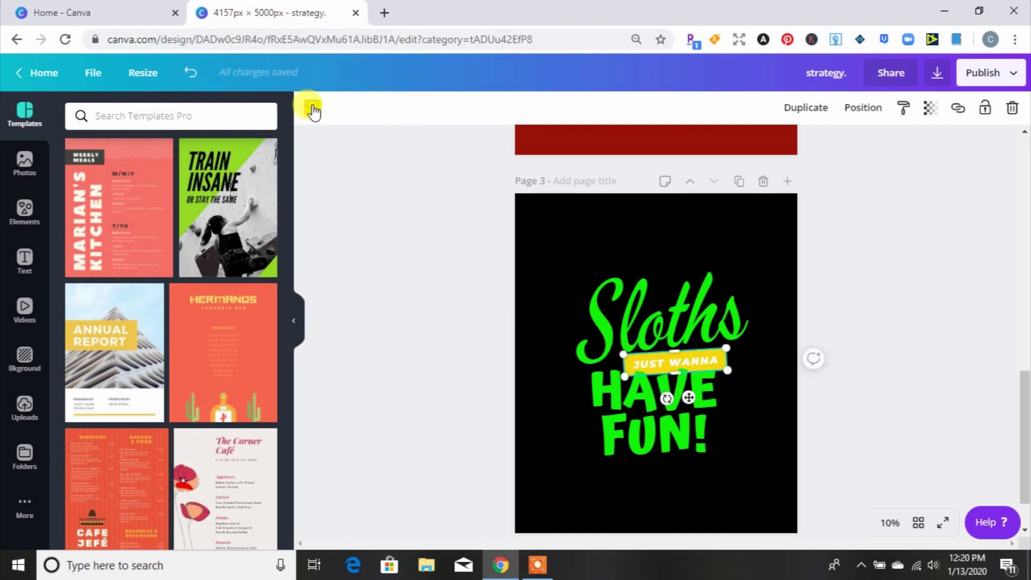
click(314, 110)
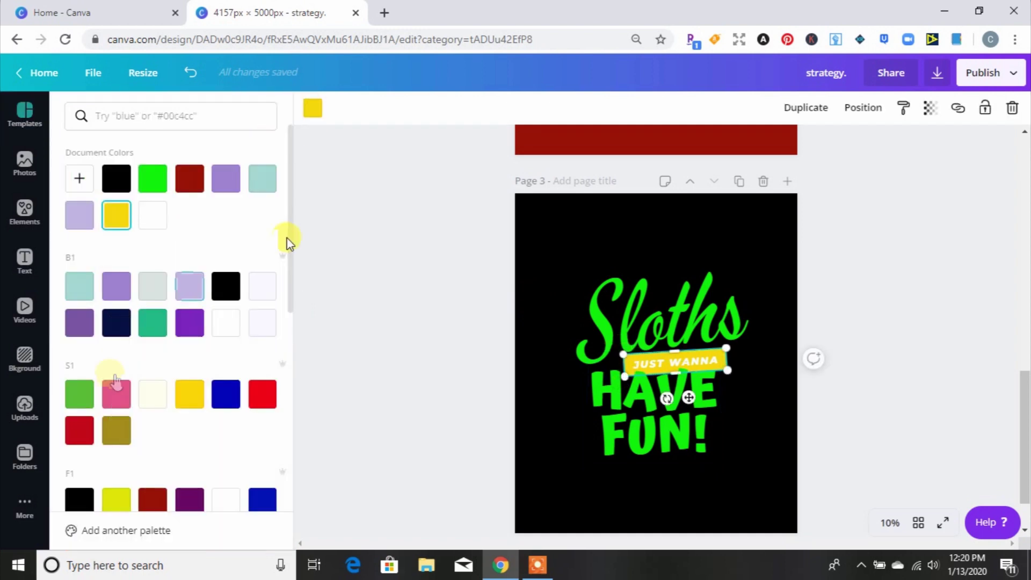
drag(291, 239, 276, 322)
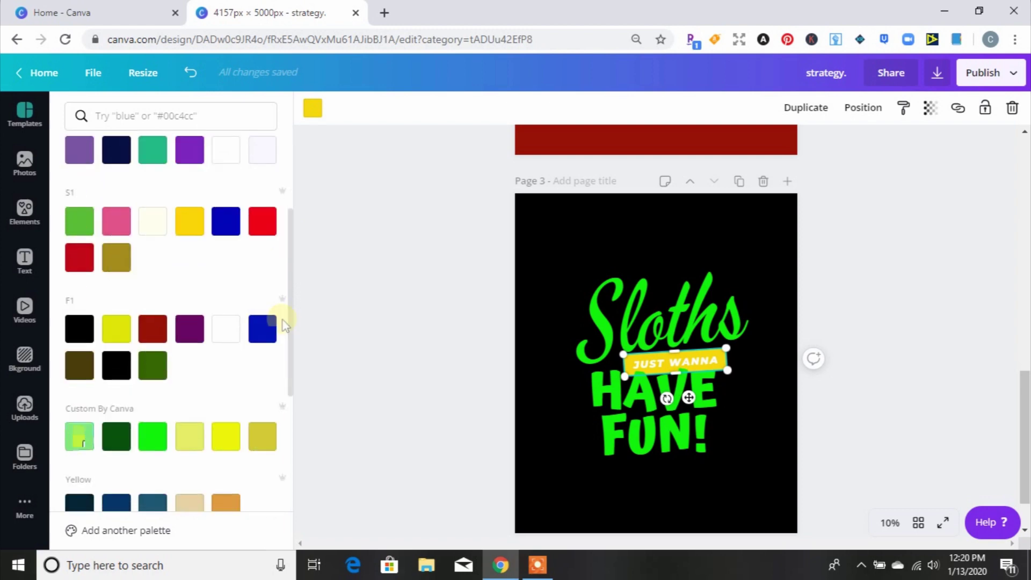
click(81, 439)
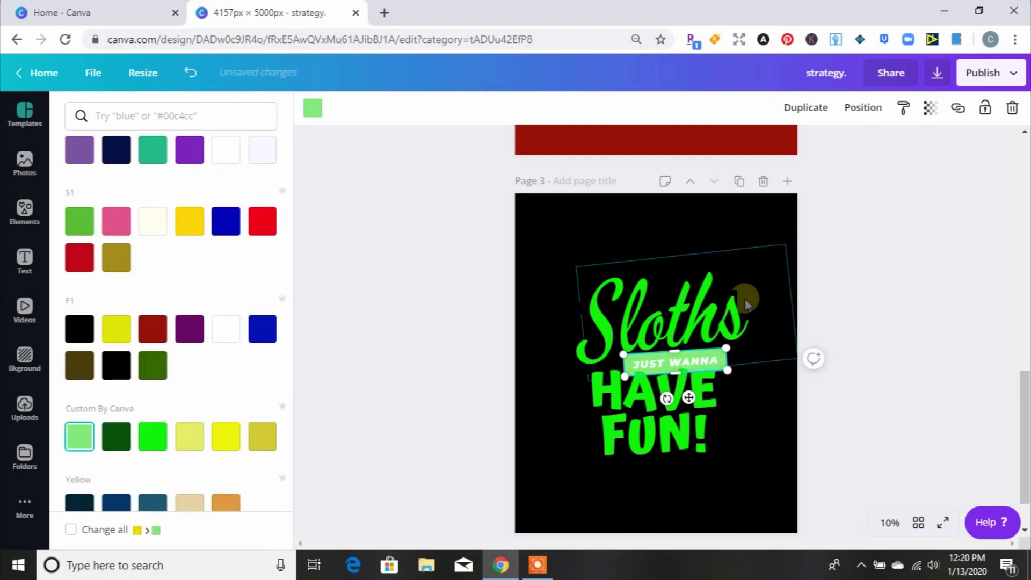
click(820, 322)
click(694, 365)
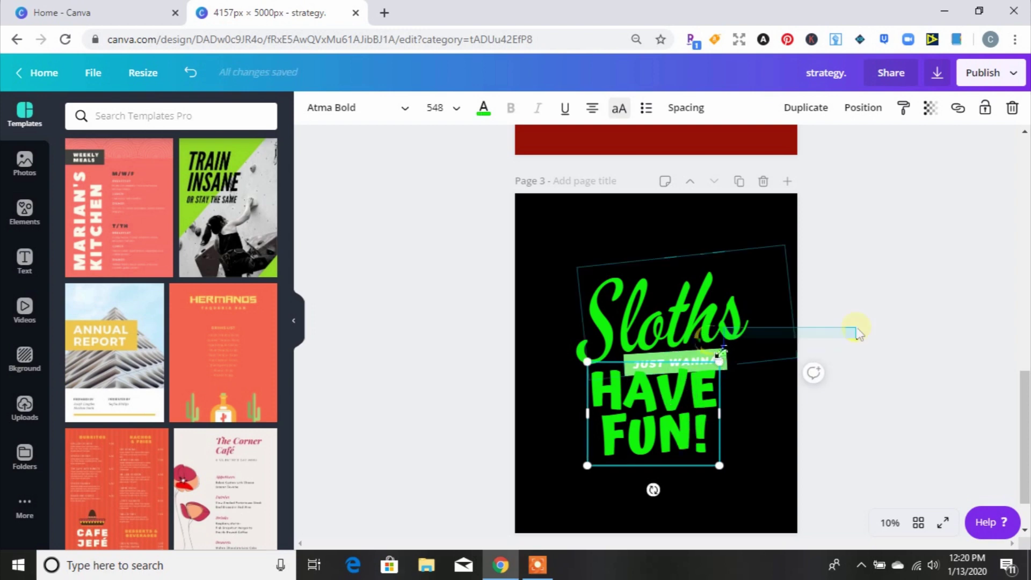
drag(851, 329, 884, 292)
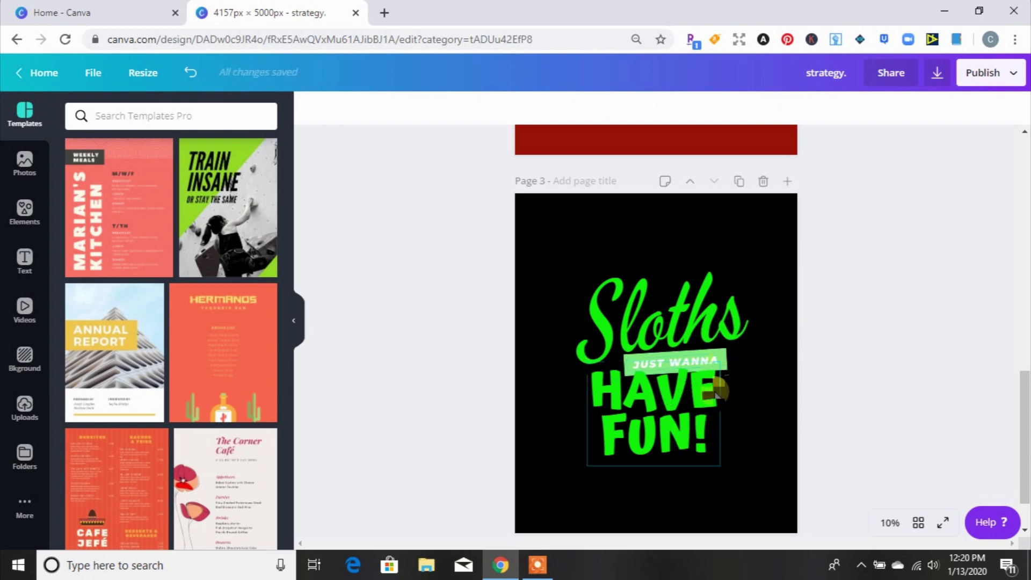
click(733, 258)
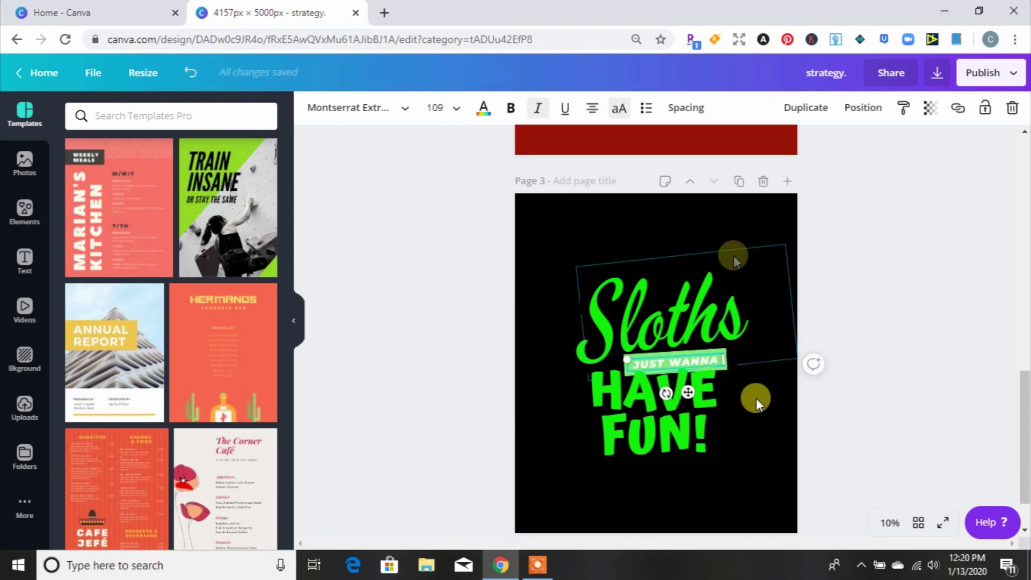
drag(688, 392, 683, 387)
drag(722, 357, 726, 370)
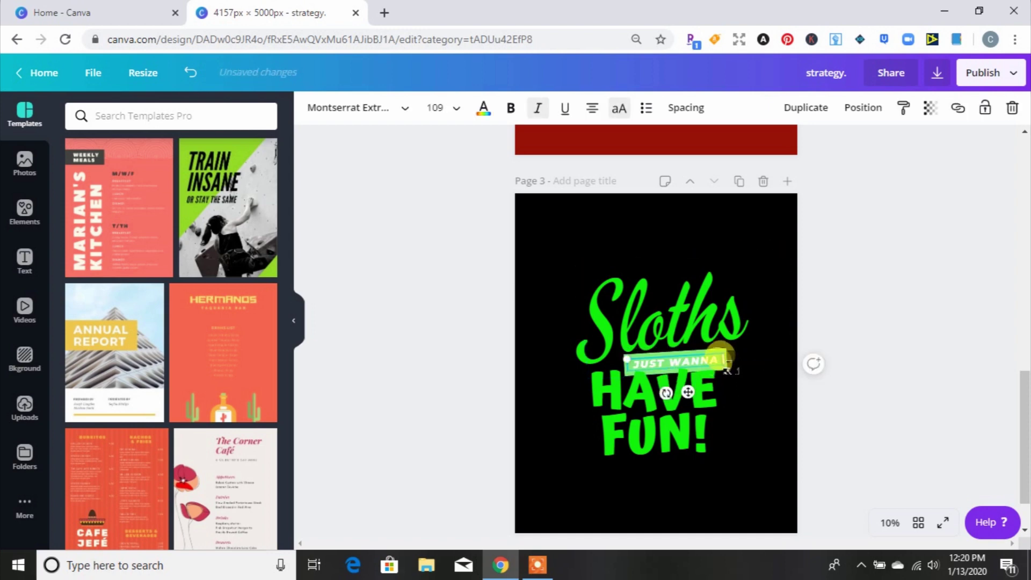
Step: Move "HAVE FUN!" slightly down and to the right so it sits clear below the "JUST WANNA" banner
click(667, 409)
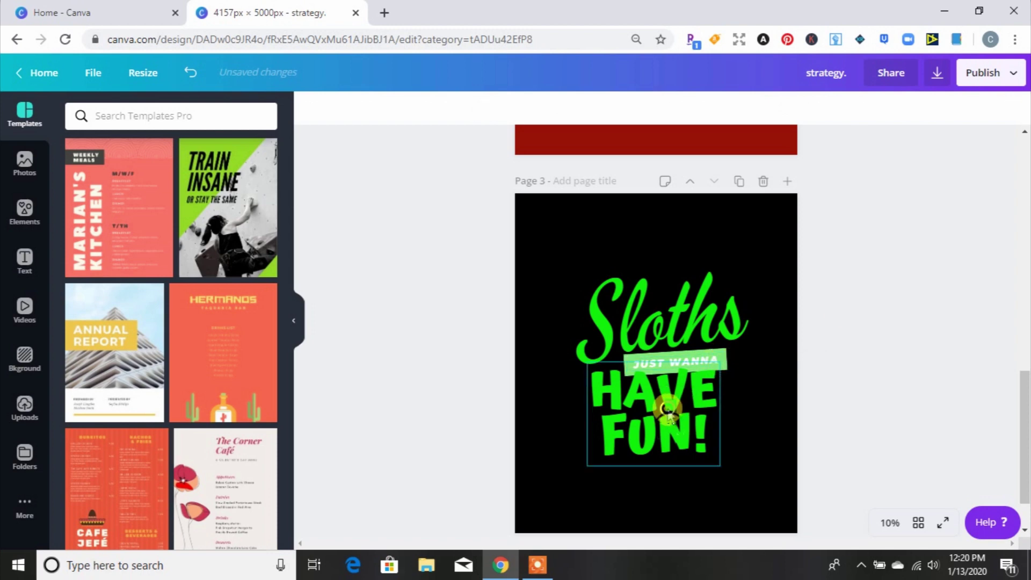
drag(669, 411, 676, 415)
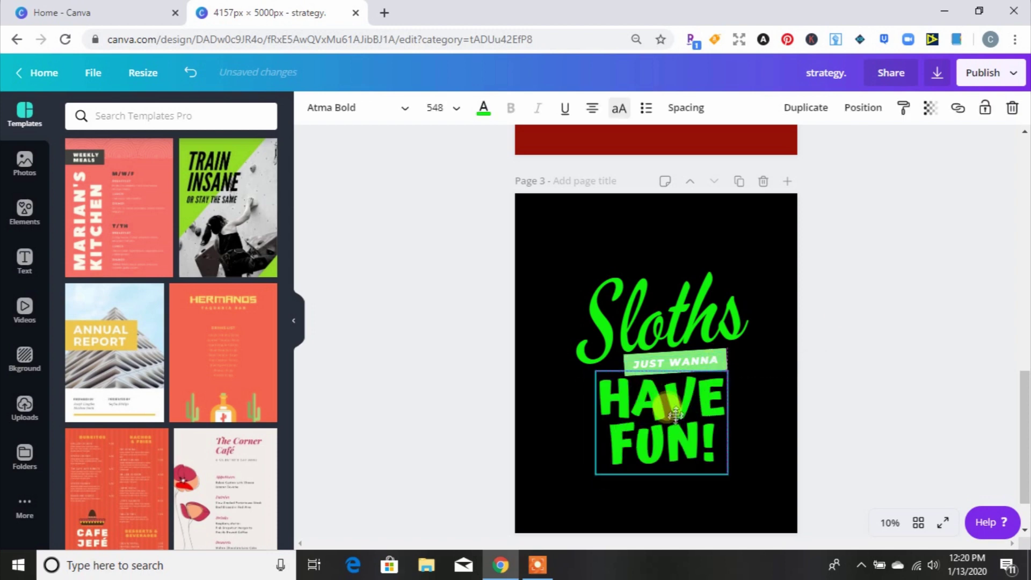
click(324, 277)
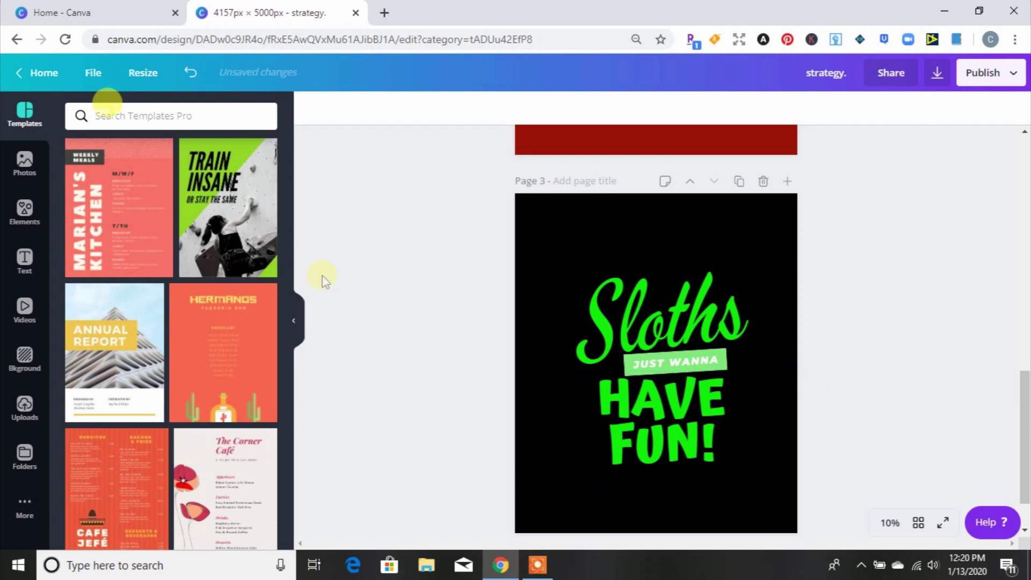
Step: Search the elements for "sloth", add the free curled-up sloth outline to page 3 and move it above the word "Sloths"
click(25, 212)
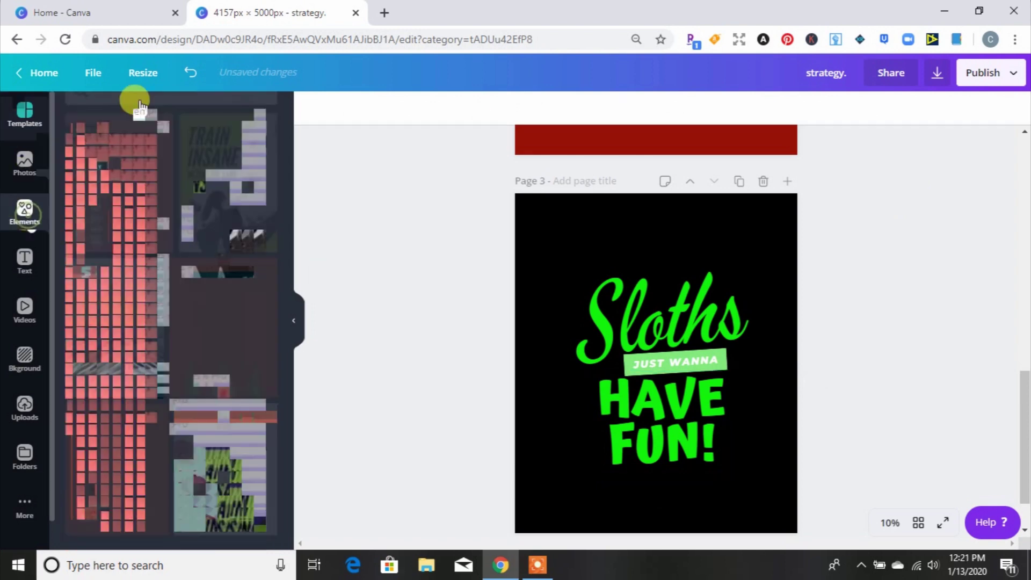
click(123, 114)
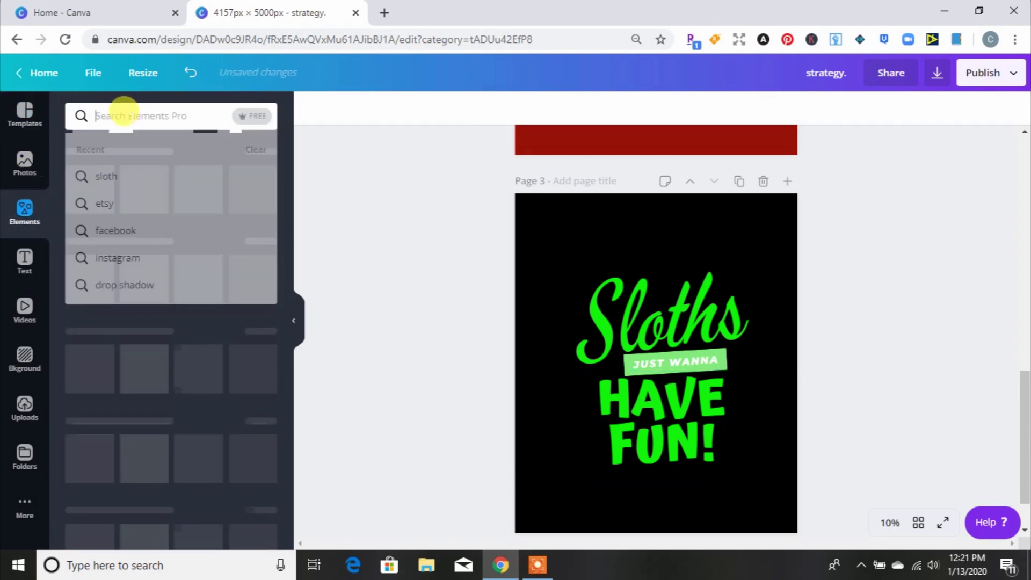
text(sloth)
key(Return)
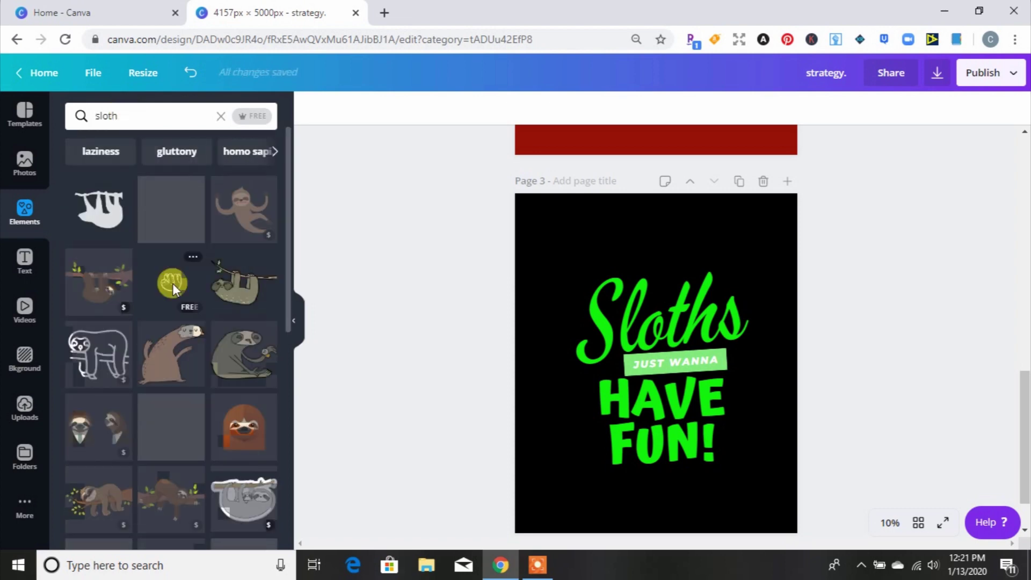
click(172, 283)
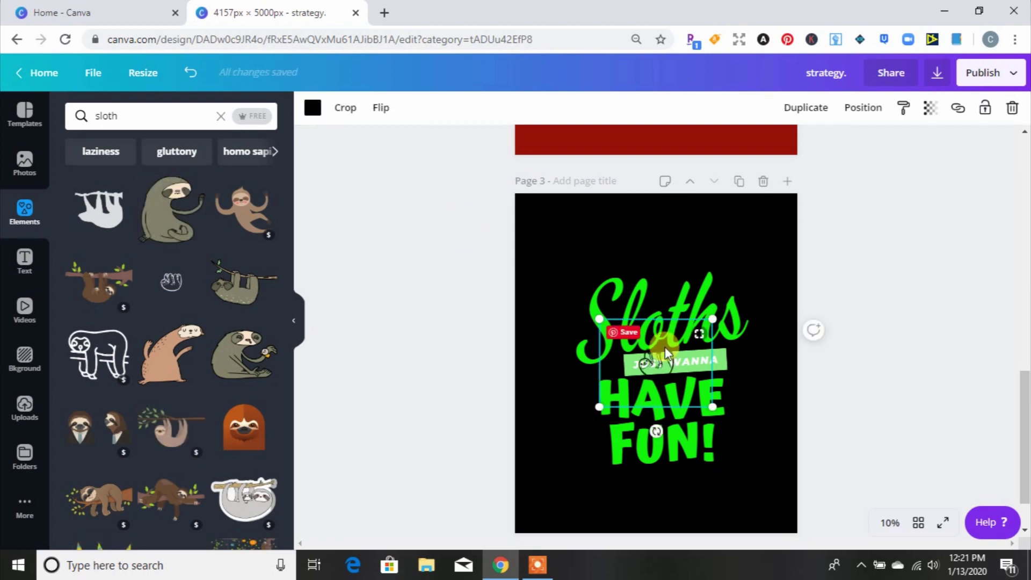
drag(666, 352, 696, 235)
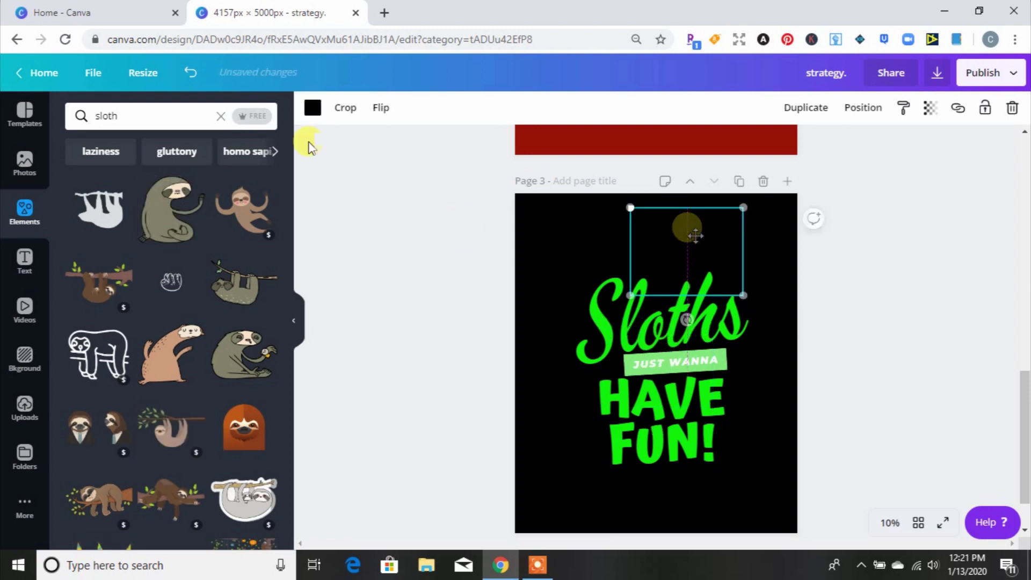
Step: Recolor the sloth outline white from the B1 palette, enlarge it and place it just above the word "Sloths"
click(313, 109)
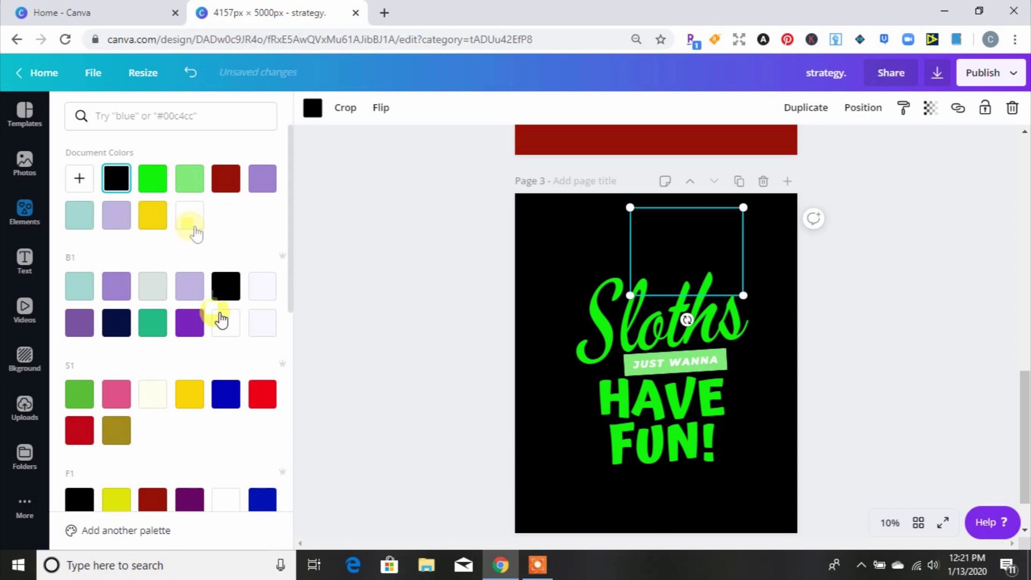
click(223, 322)
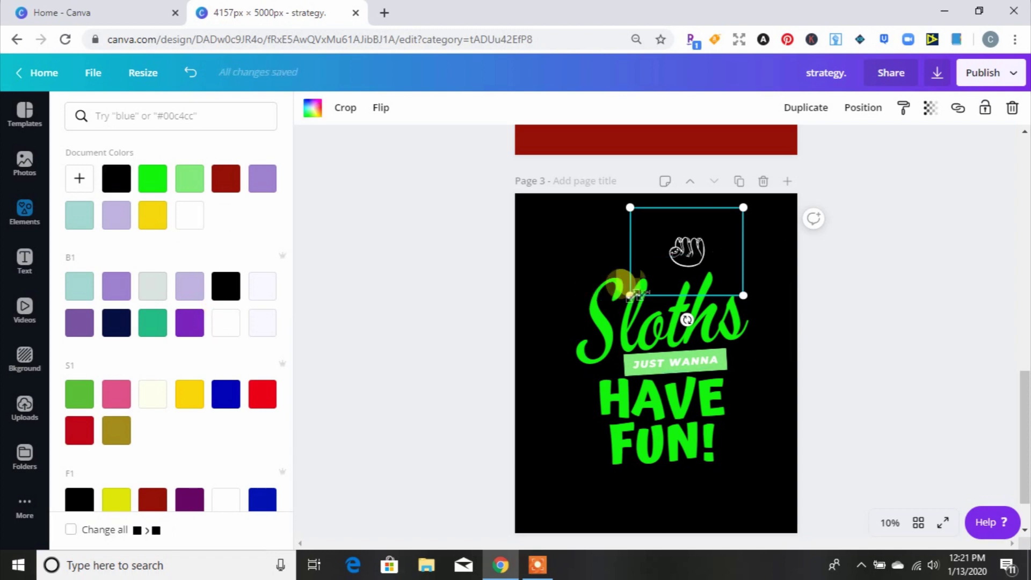
drag(630, 295, 559, 323)
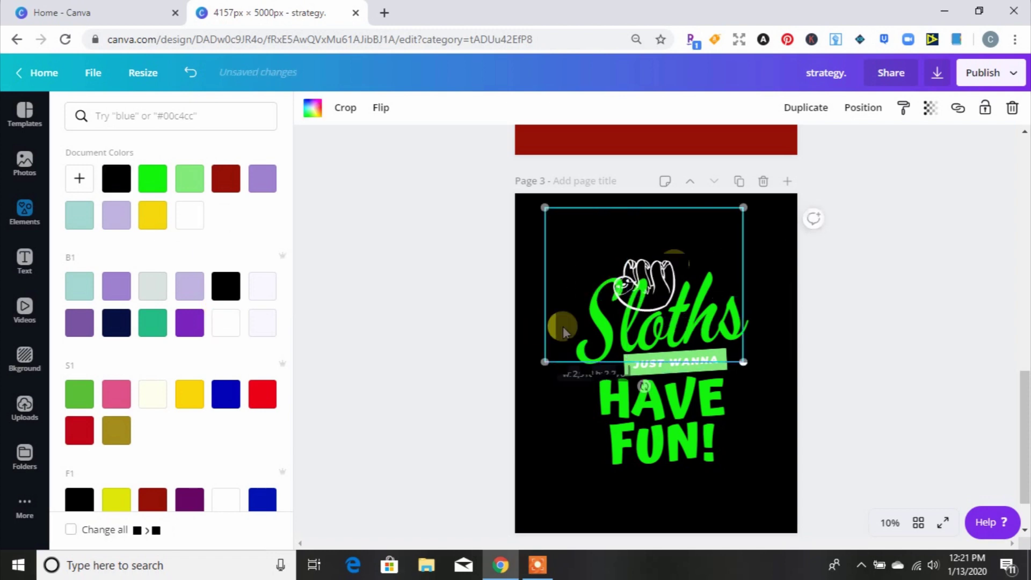
drag(659, 269, 672, 235)
click(662, 355)
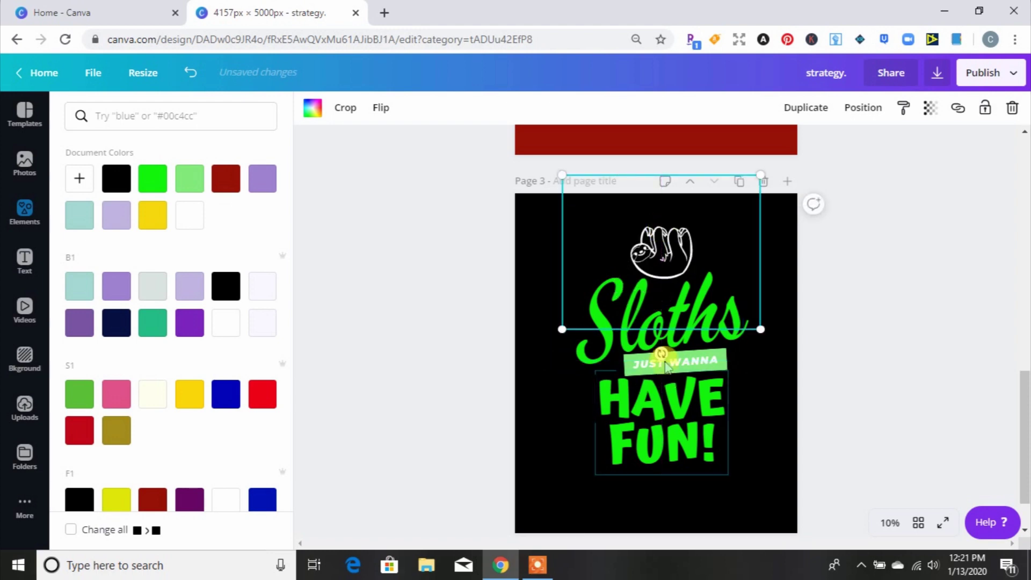
Step: Tilt the sloth outline slightly clockwise, resize it to about 2,701 × 2,101 and rest it centered on top of "Sloths"
drag(665, 363, 672, 274)
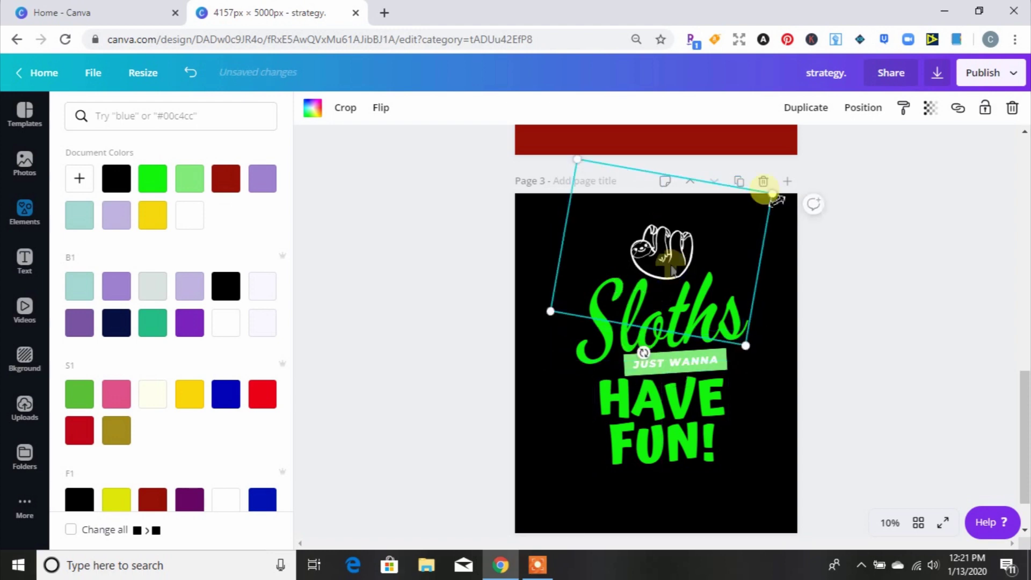
drag(763, 211, 742, 230)
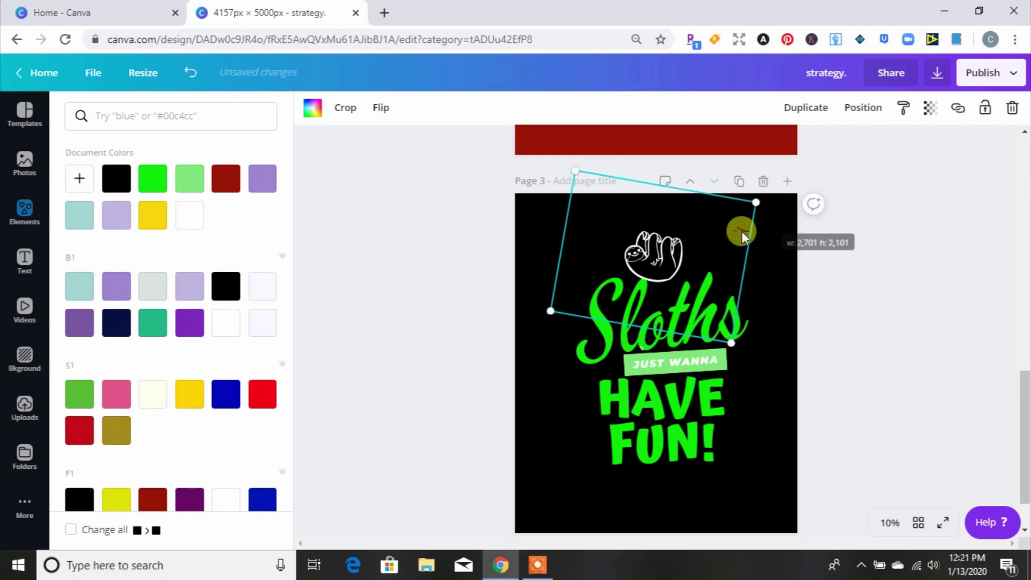
drag(707, 260, 717, 270)
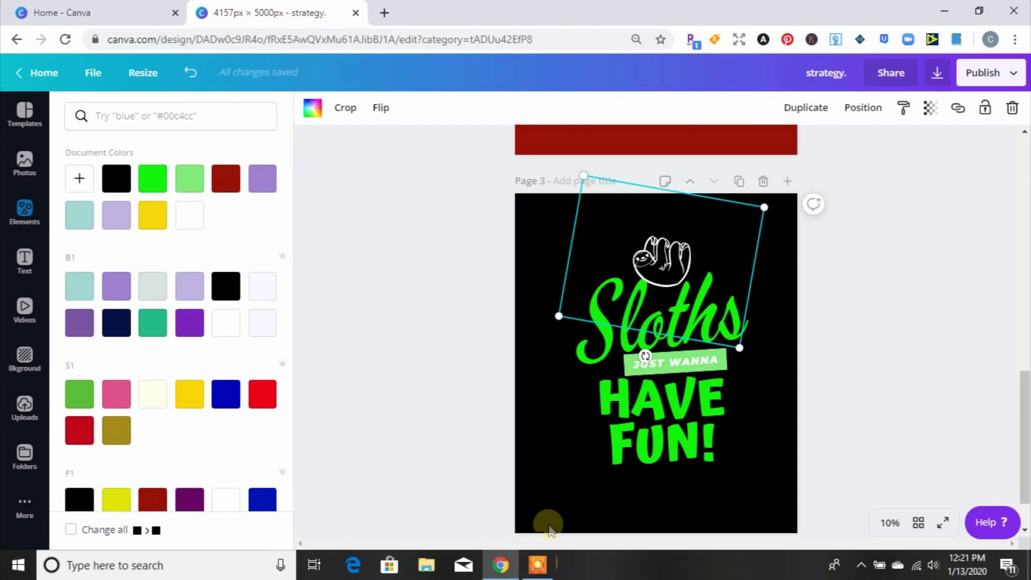
click(537, 558)
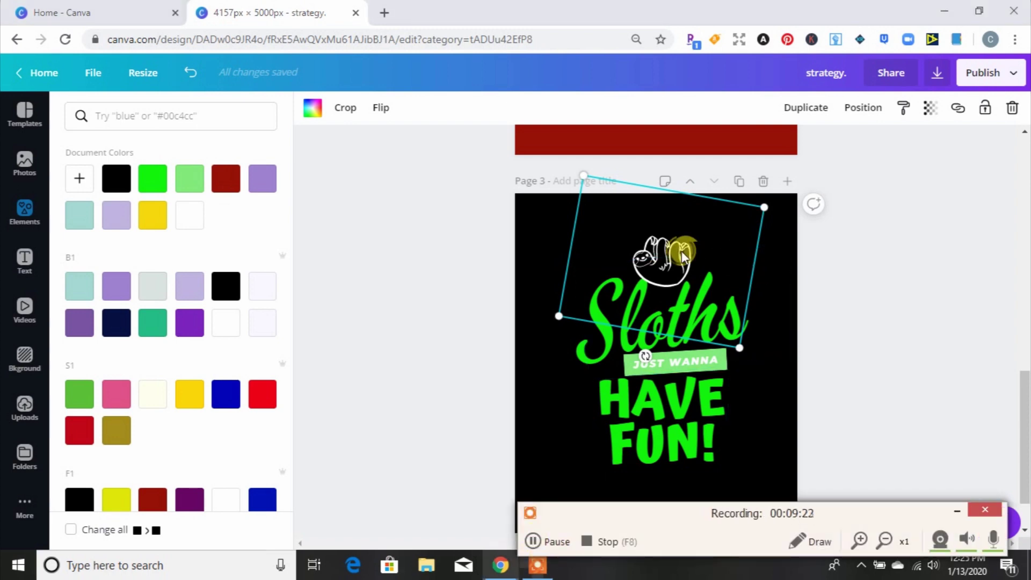
drag(682, 255, 665, 235)
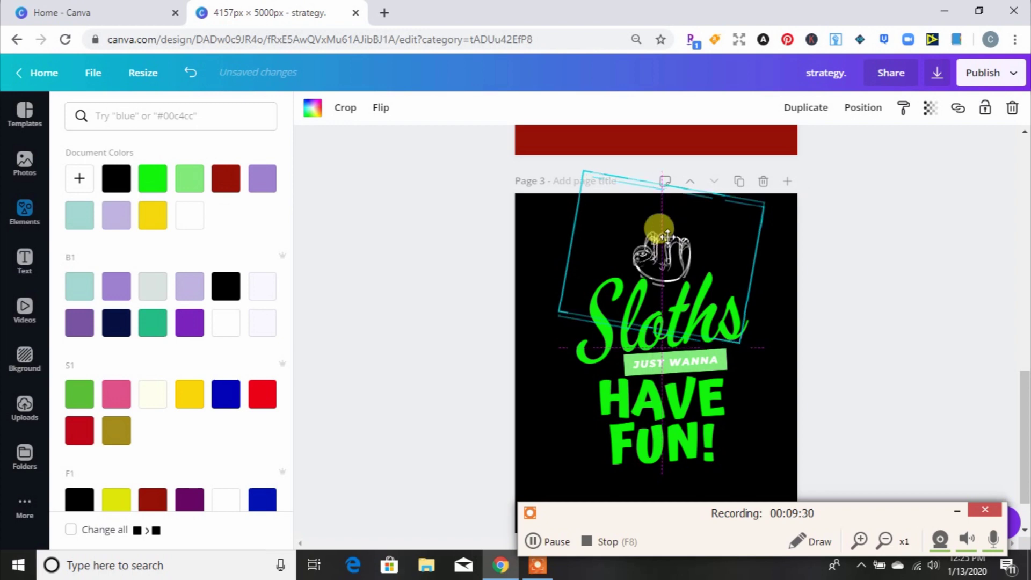
click(838, 234)
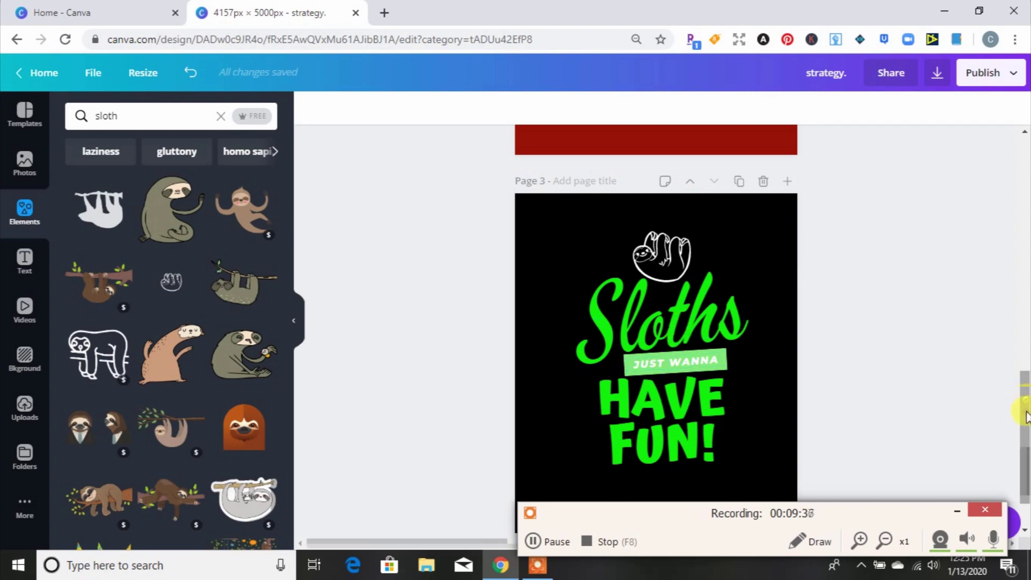
drag(1025, 409, 1024, 321)
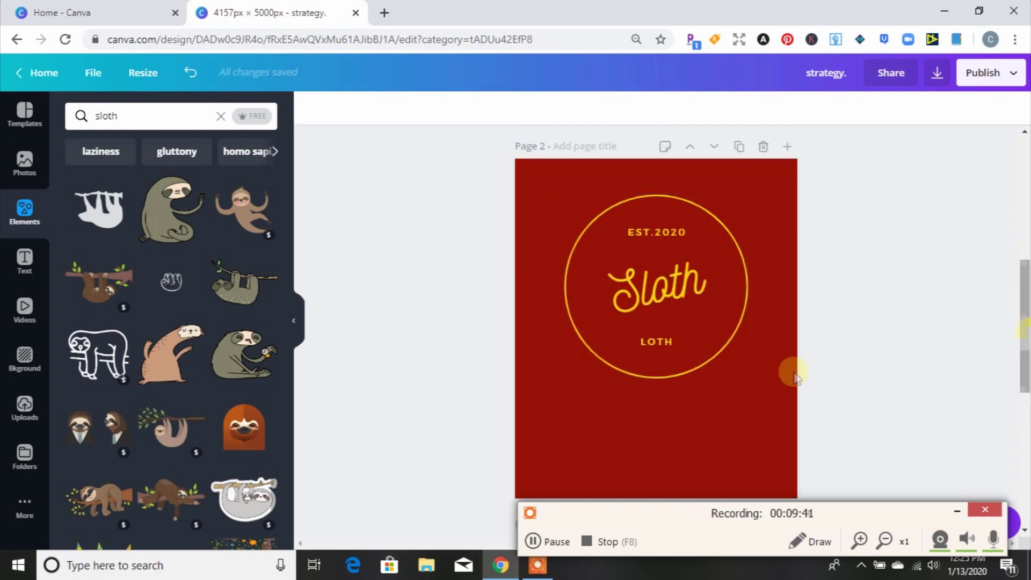
drag(1026, 342, 1015, 424)
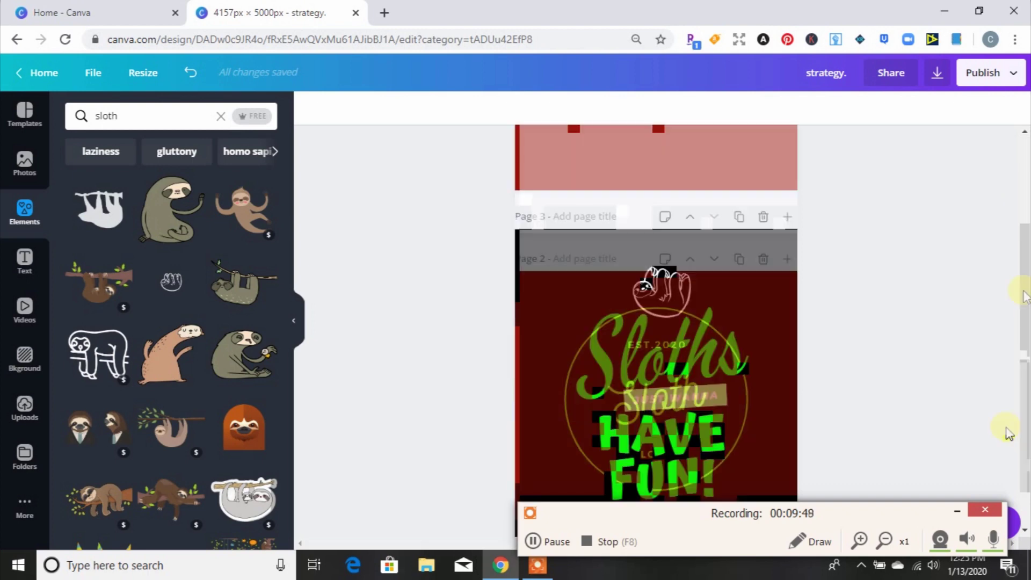
drag(1026, 384, 1025, 231)
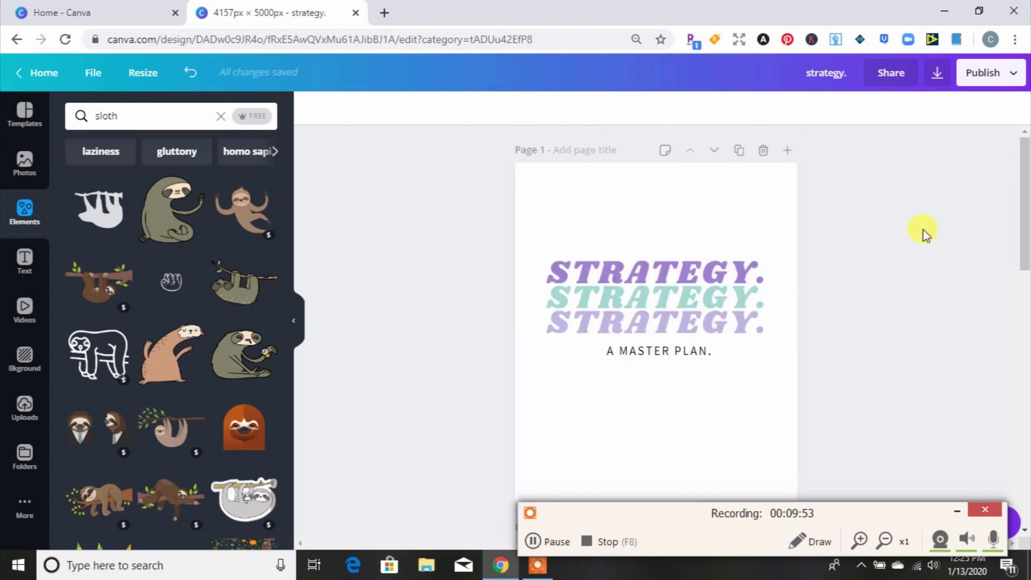
Step: Start a new blank T-Shirt design from the "tshirt" search on the Canva home page
click(152, 7)
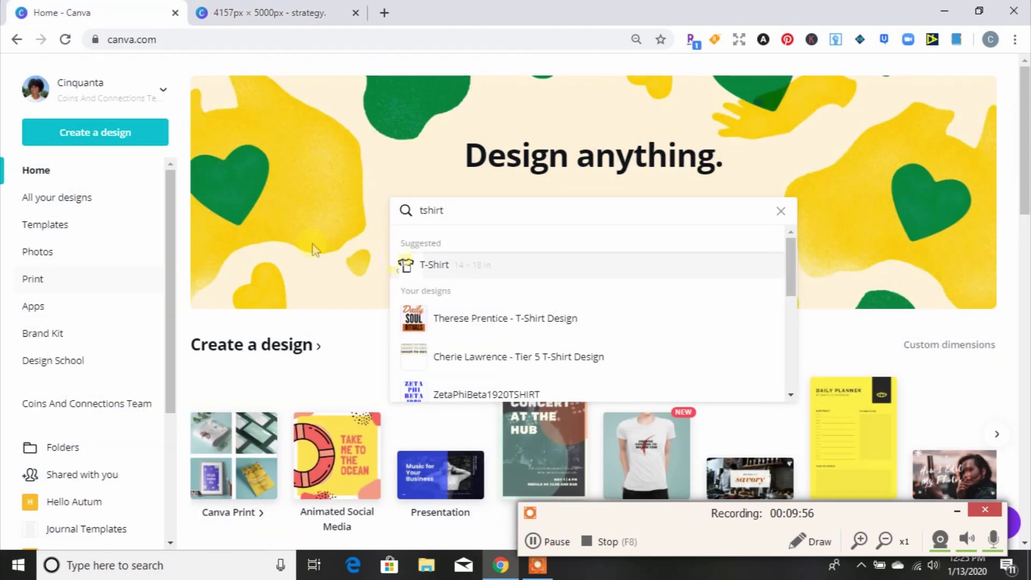
click(412, 268)
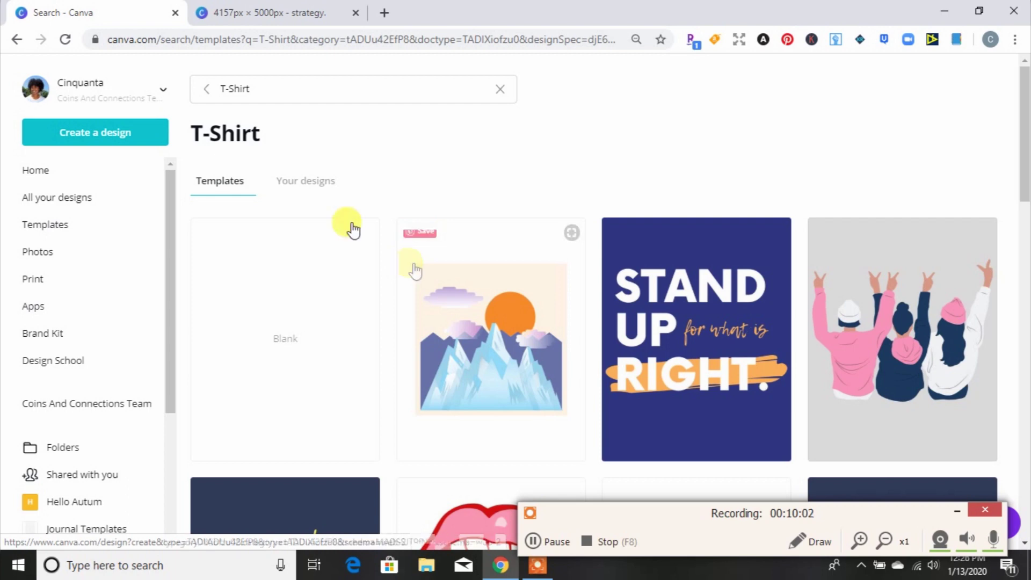
click(268, 353)
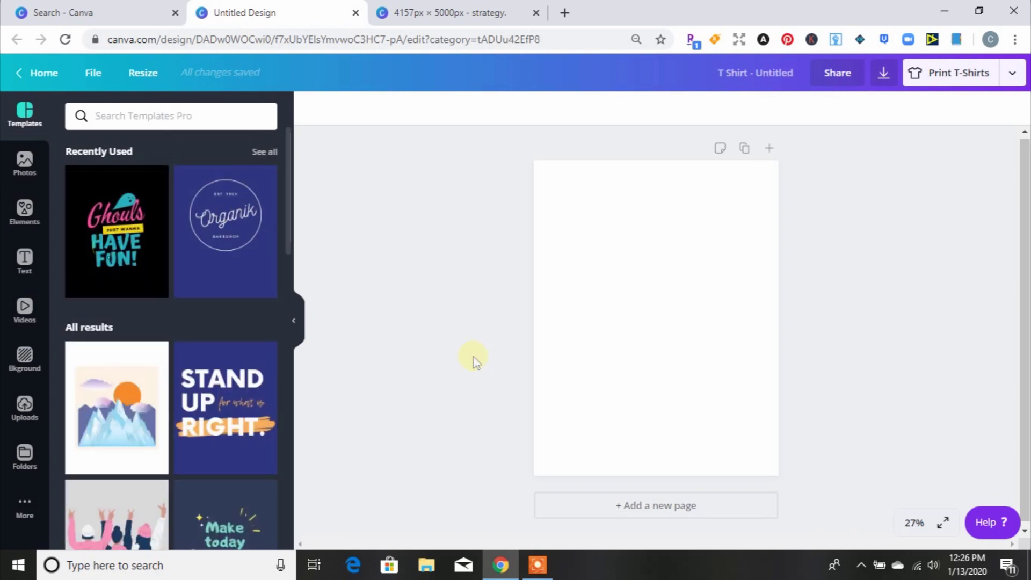
Step: Add the "Who needs a boyfriend when you have the best set of friends." font combination, enlarged to the page's full width and centered
click(27, 263)
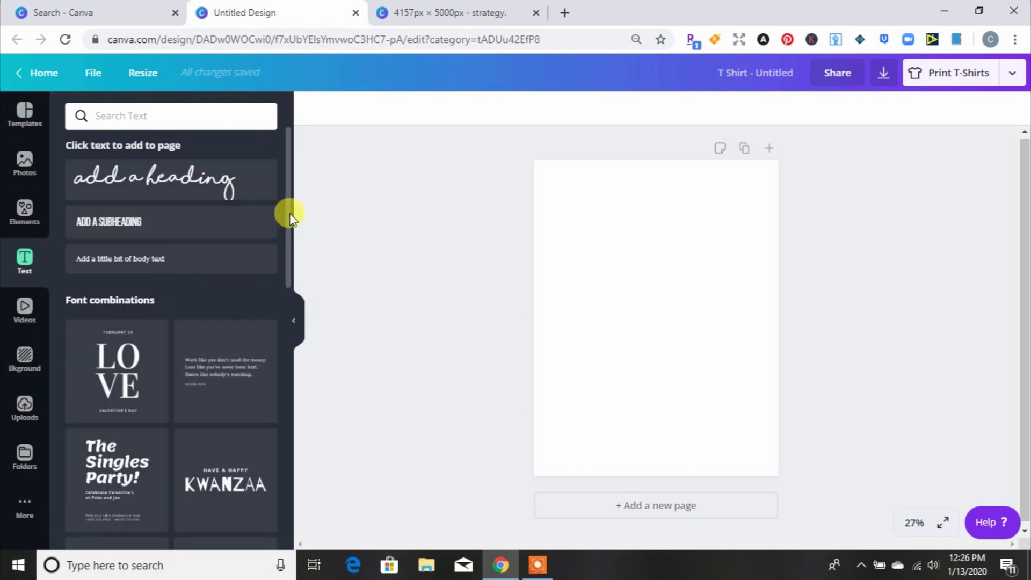
scroll(288, 274, down, 2)
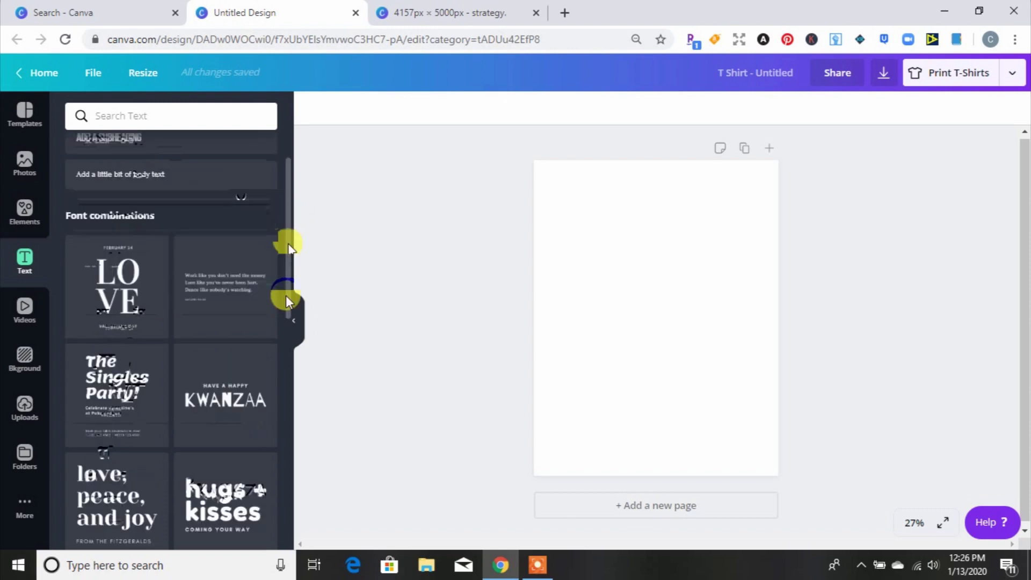
scroll(287, 298, down, 4)
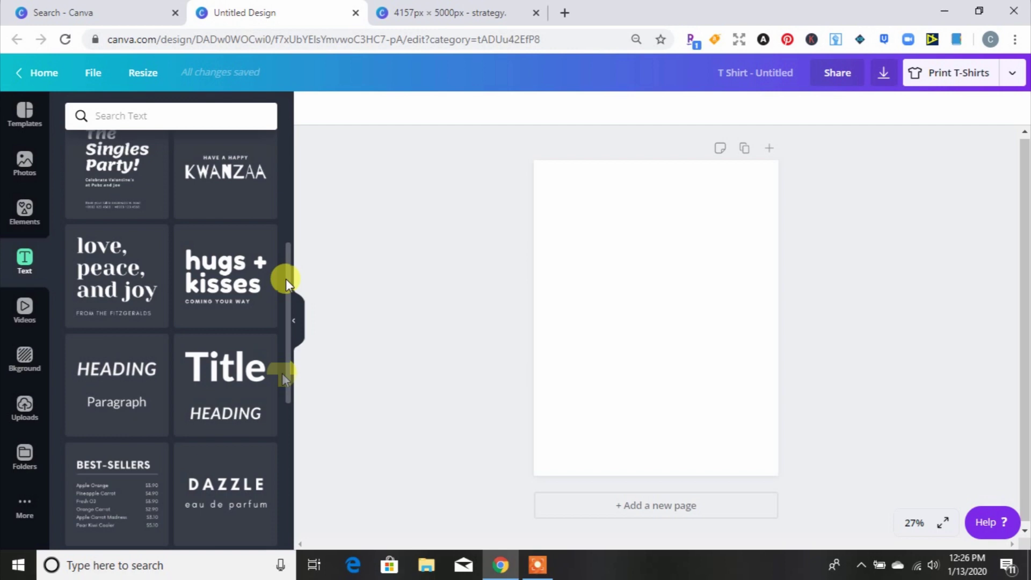
scroll(287, 360, down, 5)
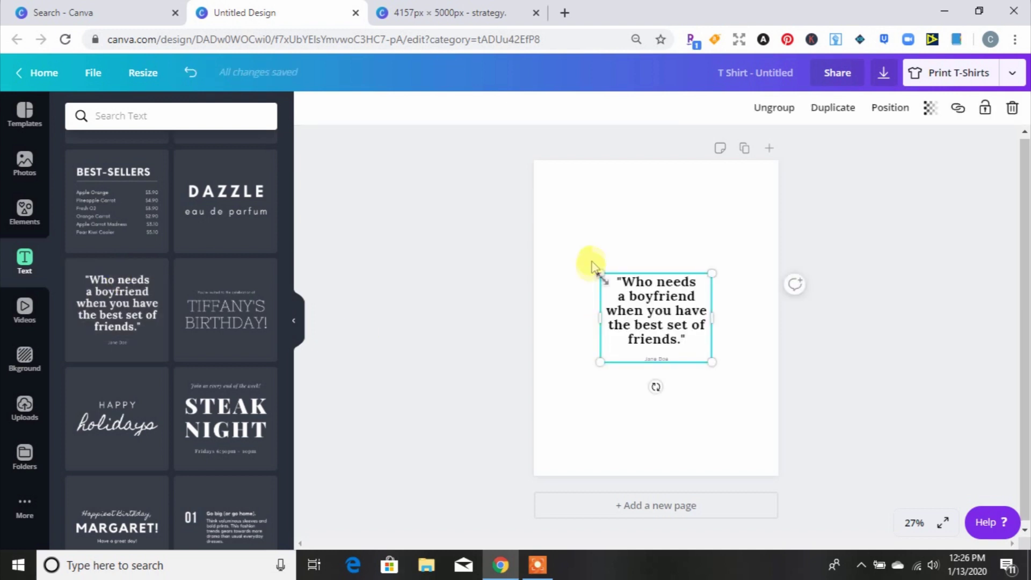
drag(593, 266, 539, 210)
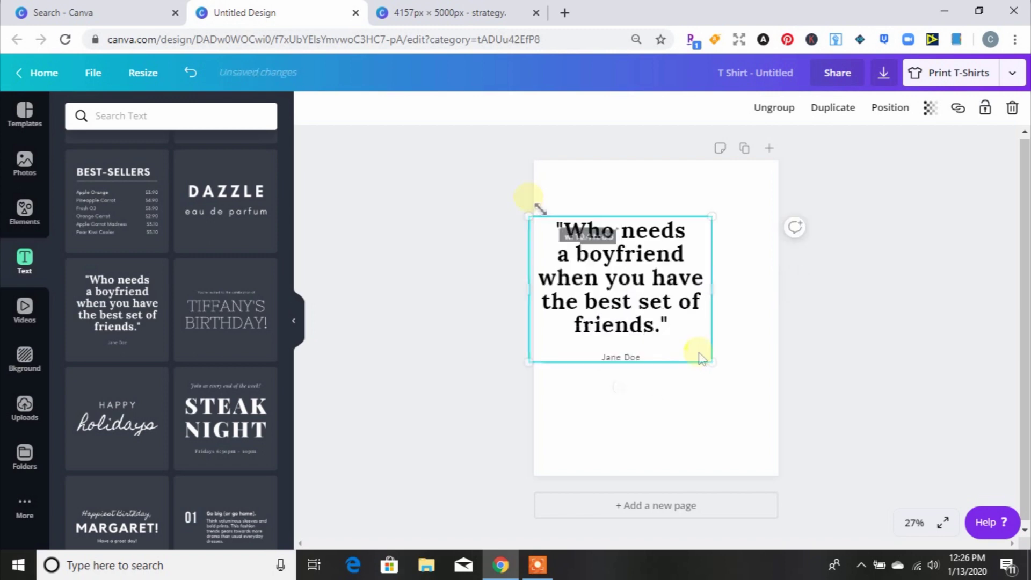
drag(715, 364, 775, 410)
drag(665, 324, 669, 329)
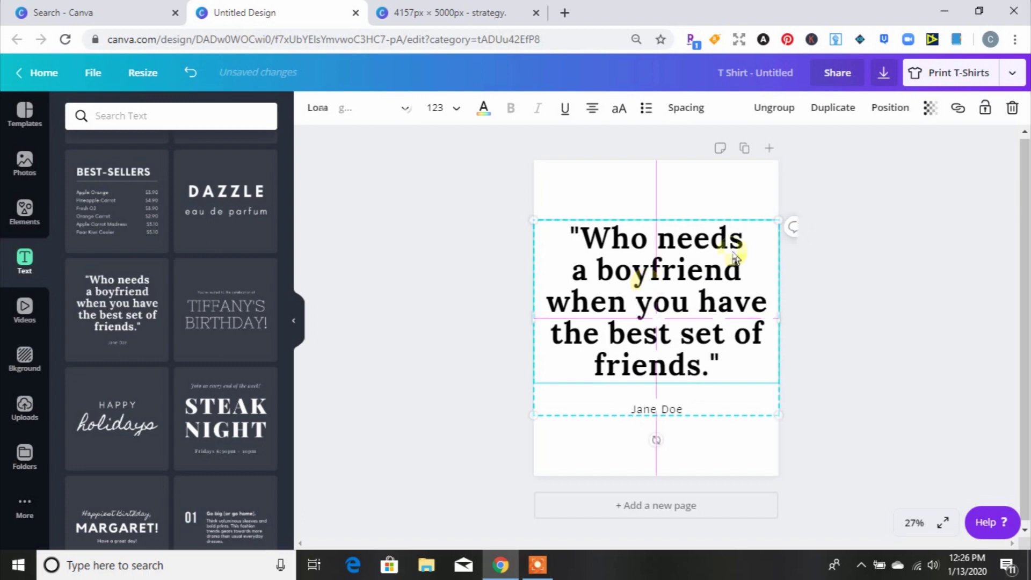
Step: Replace the wording inside the quotation marks with "today was a good day", keeping the final period
click(735, 256)
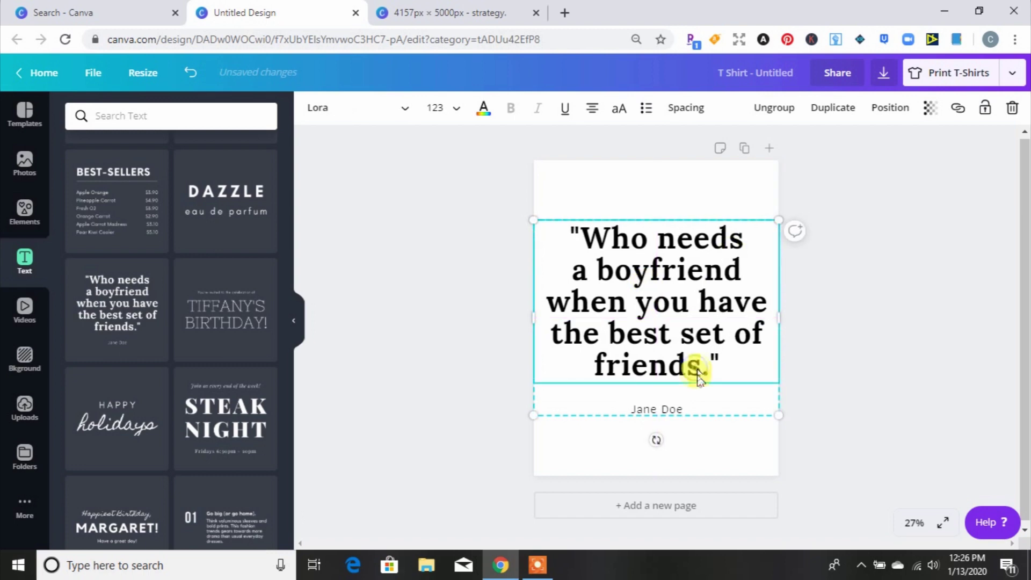
drag(698, 376, 591, 225)
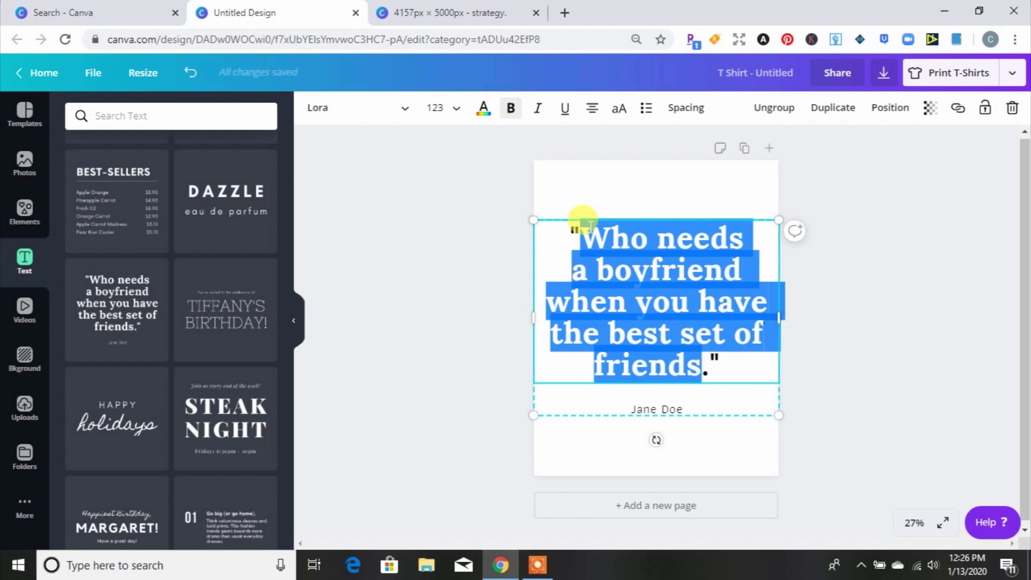
text(today)
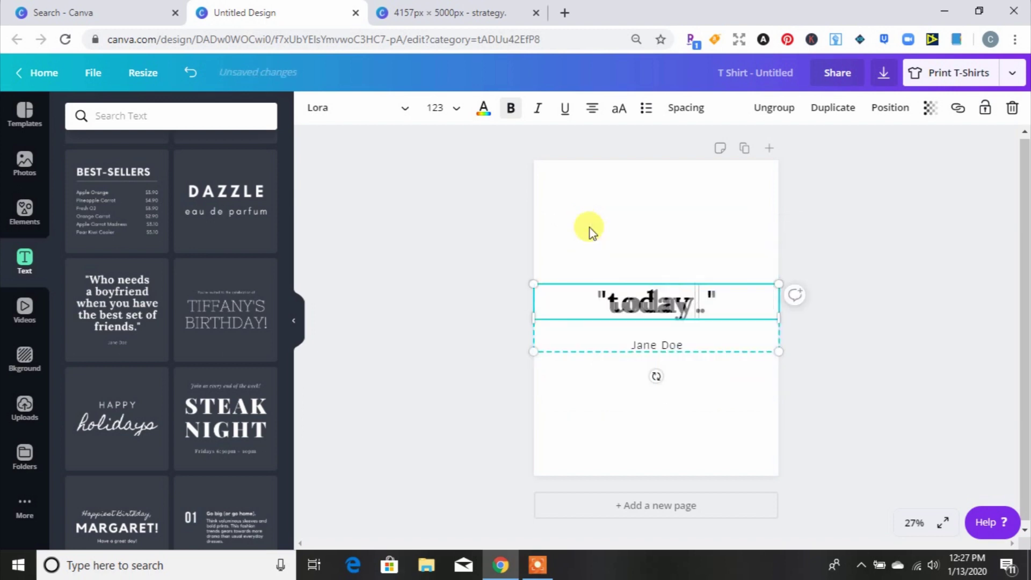
text( was a good day)
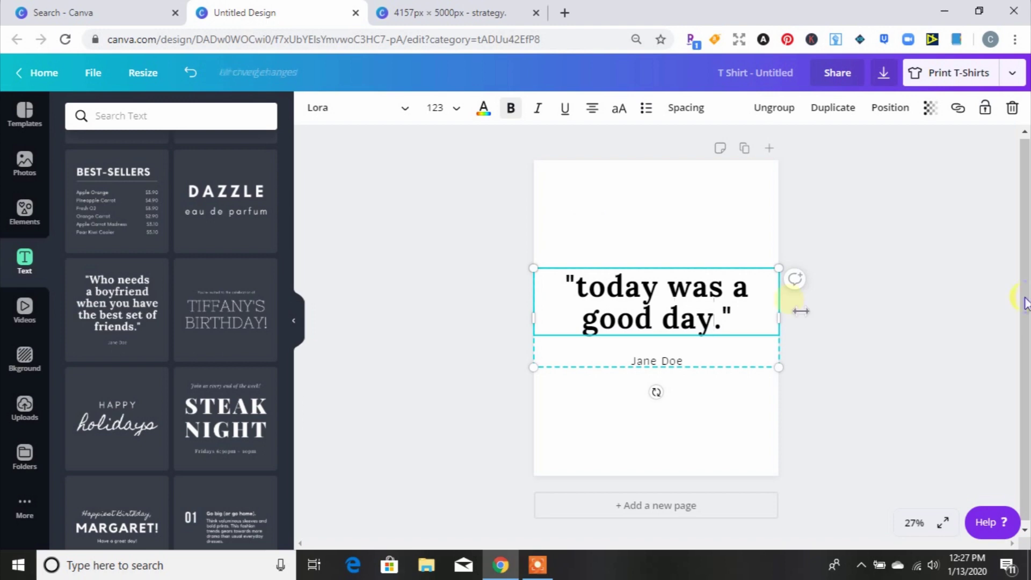
Step: Replace the placeholder author name under the quote with "Me"
click(681, 366)
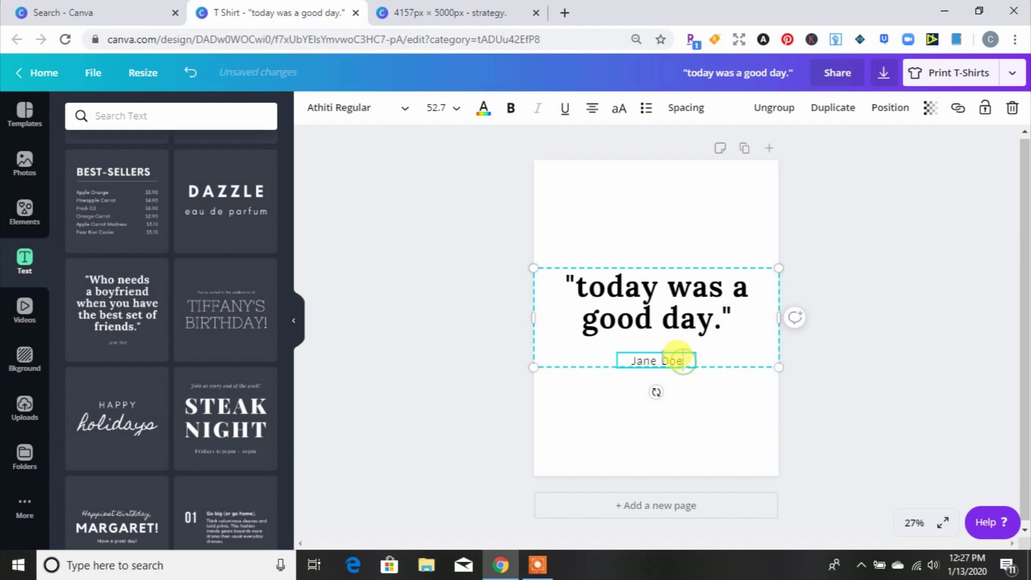
drag(681, 361, 587, 363)
text(Ja)
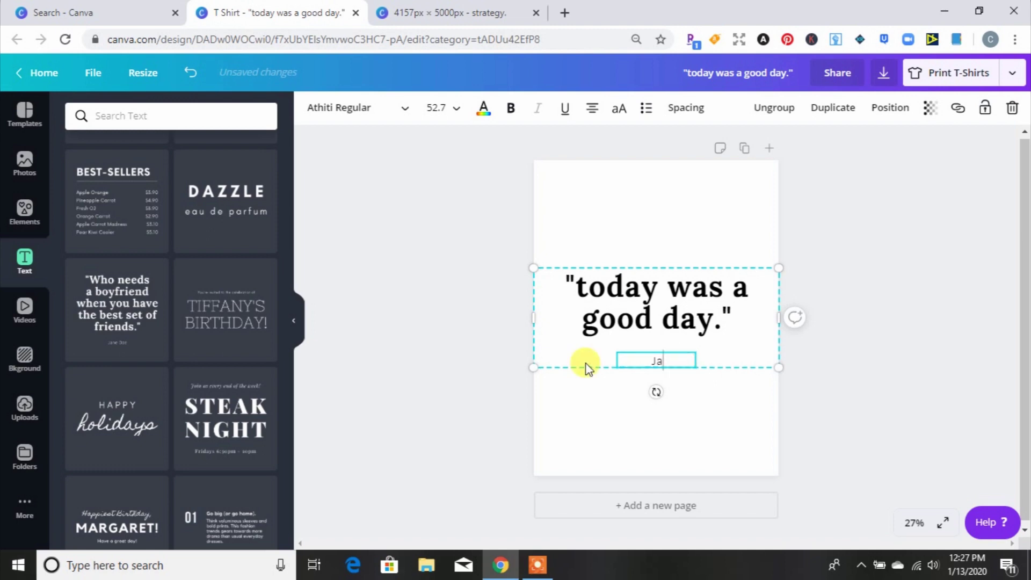
key(BackSpace)
key(BackSpace)
text(Me)
click(660, 390)
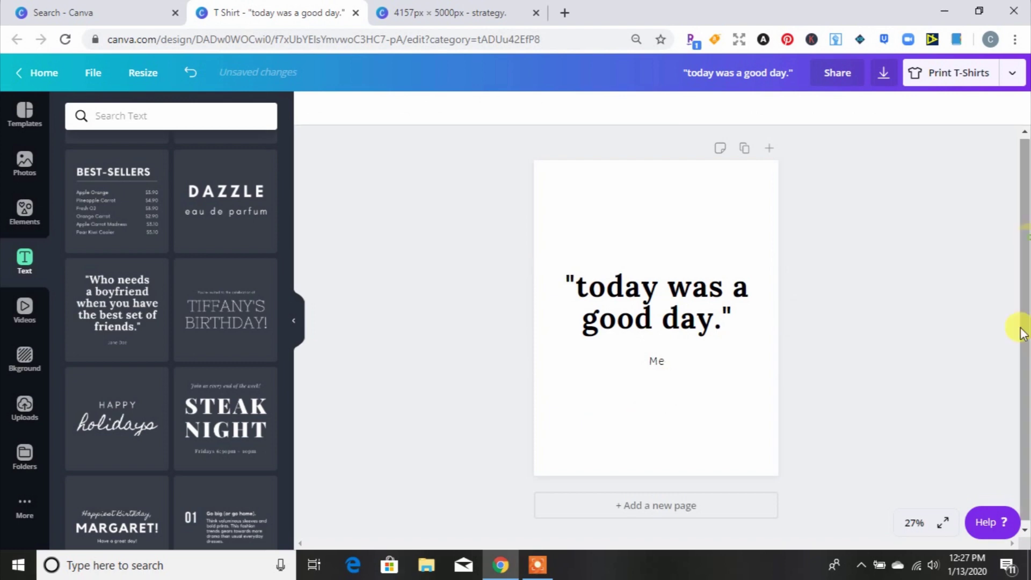
Step: Add a second page with a subheading text box, enlarged to font size 113 and centered horizontally in the page's upper part
click(663, 505)
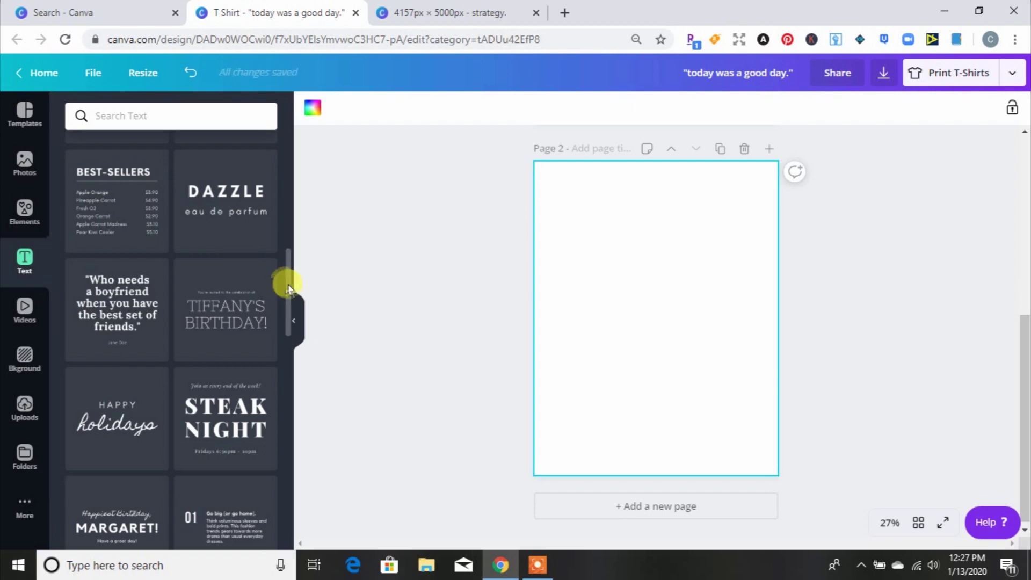
scroll(288, 289, up, 10)
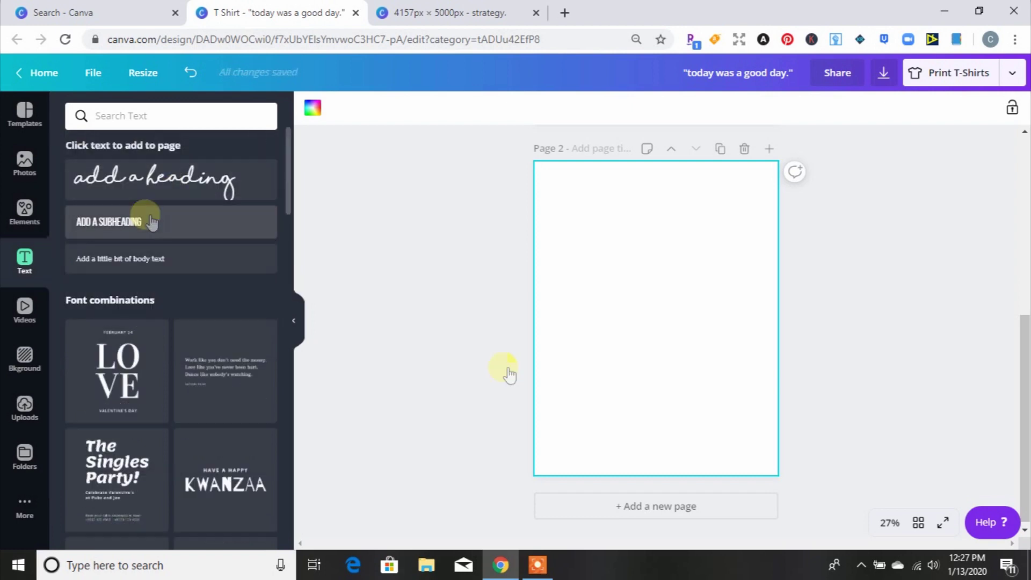
click(152, 222)
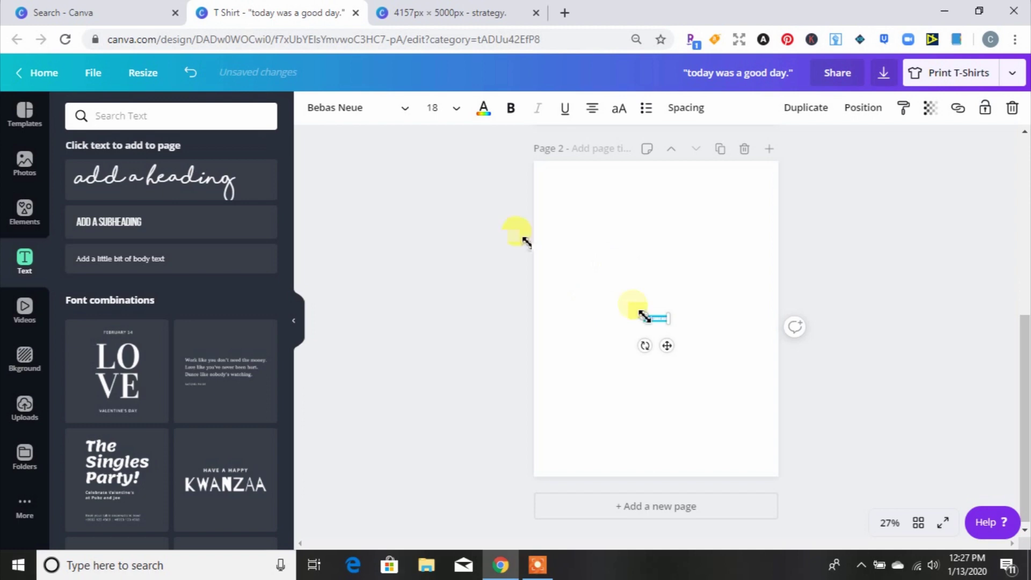
drag(644, 316, 525, 242)
click(484, 114)
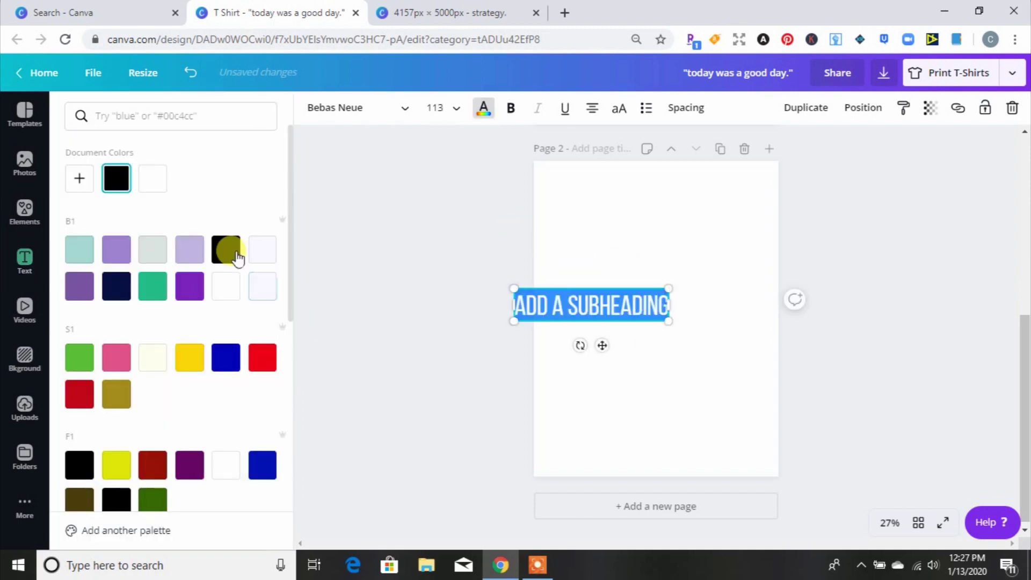
drag(602, 345, 668, 289)
Step: Set the subheading's font to the uploaded font Saint Petersburg - Italic
click(407, 108)
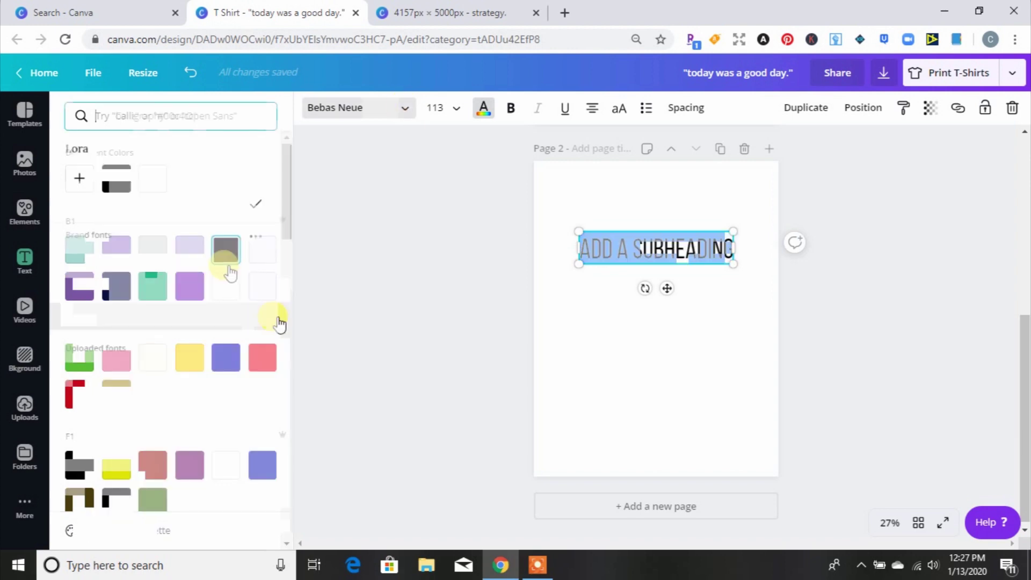
drag(286, 180, 285, 272)
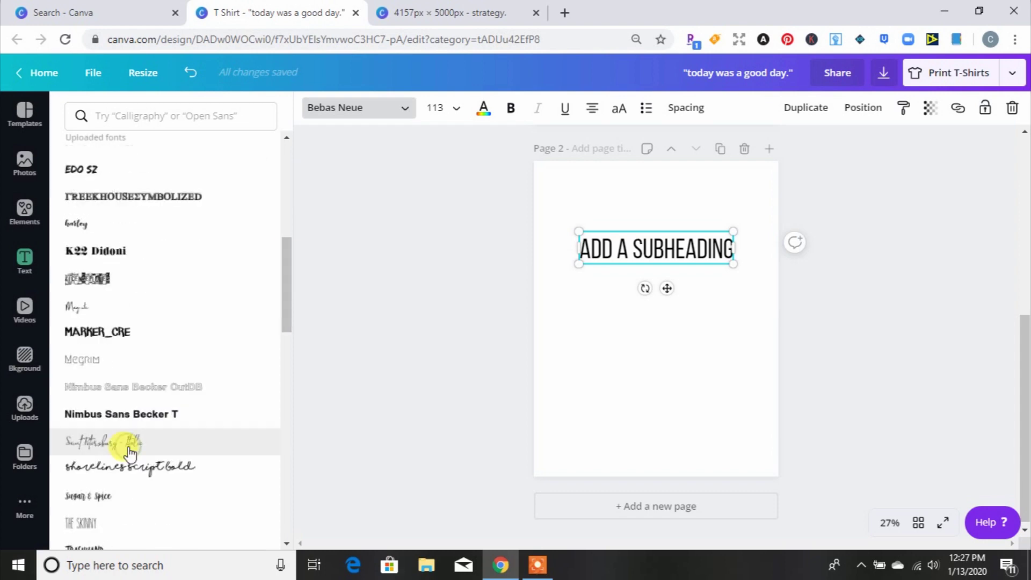
click(129, 454)
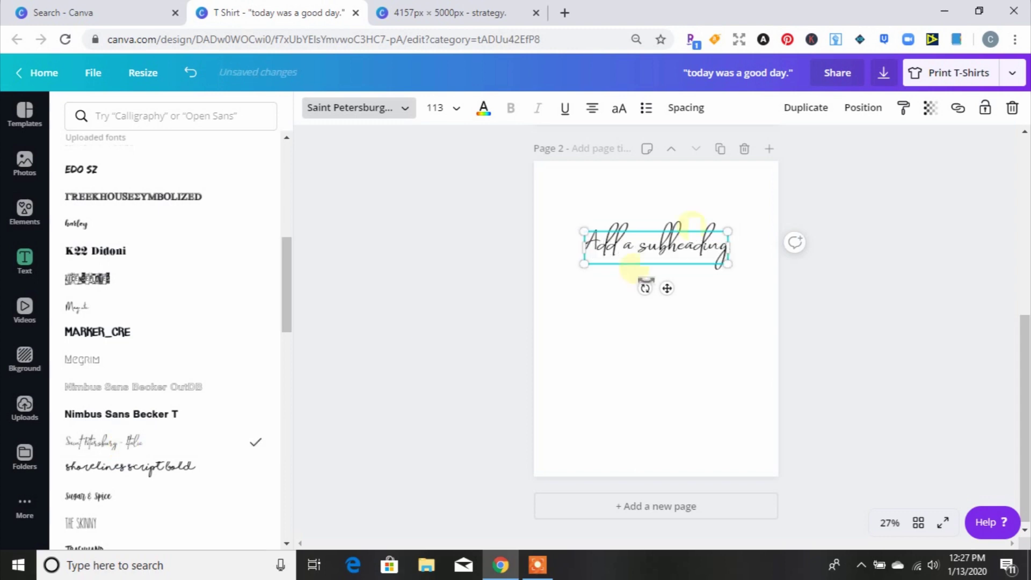
Step: Replace the placeholder text with the two lines "Sorry I;m late" and "I didn't want to come."
click(656, 244)
drag(656, 243, 582, 243)
key(BackSpace)
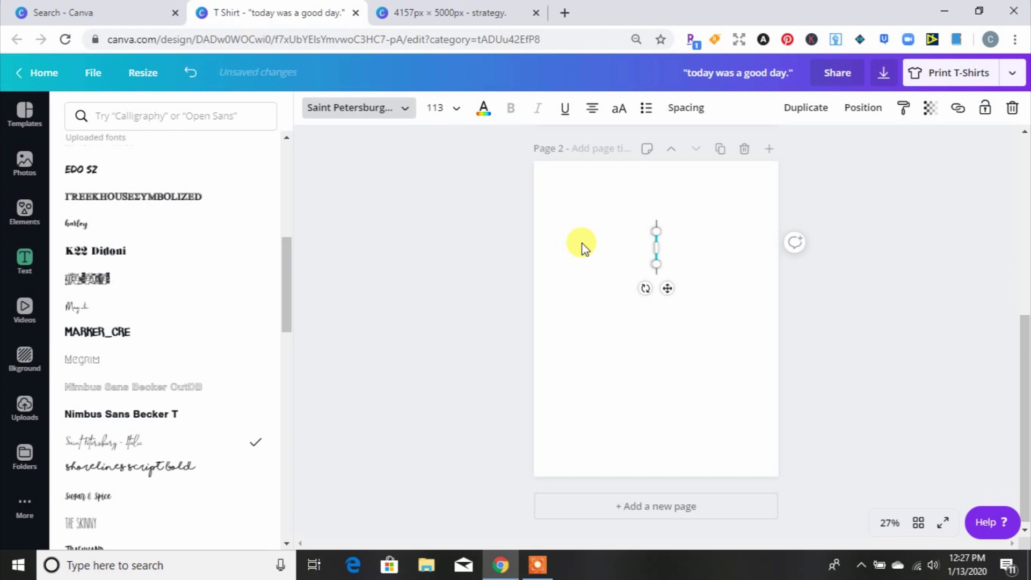
text(Sorry I)
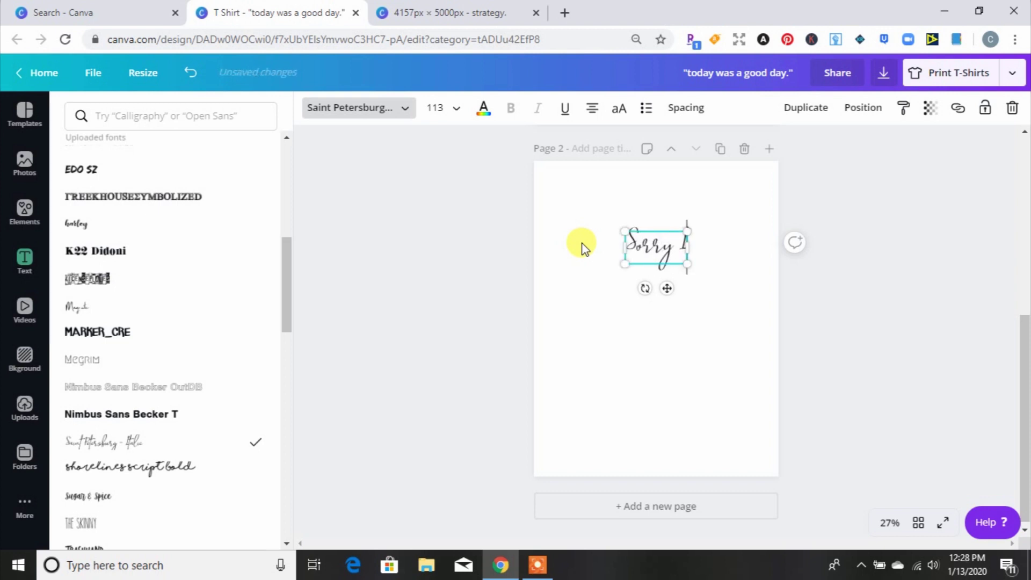
text('m late)
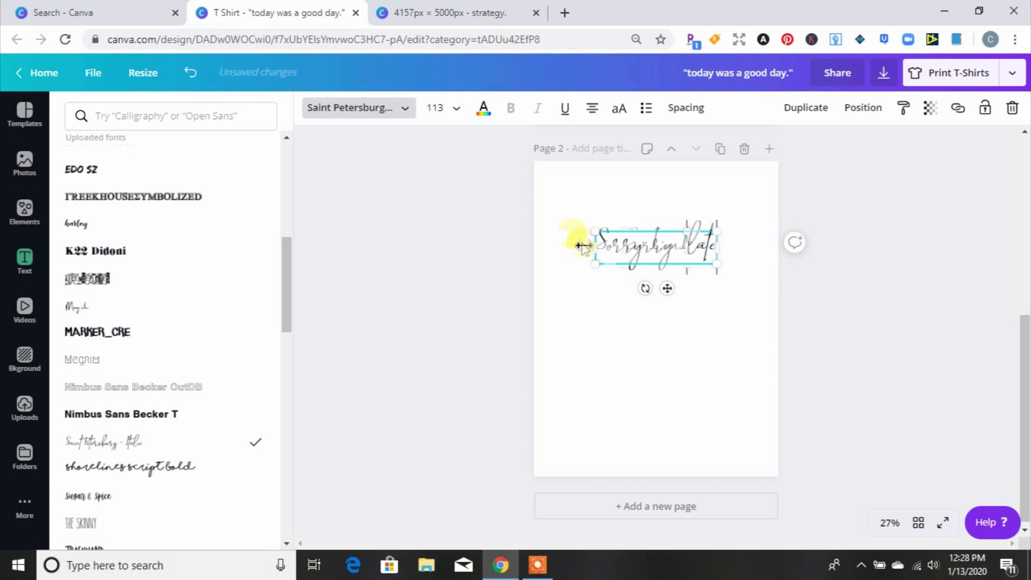
key(BackSpace)
key(BackSpace)
key(BackSpace)
key(BackSpace)
key(BackSpace)
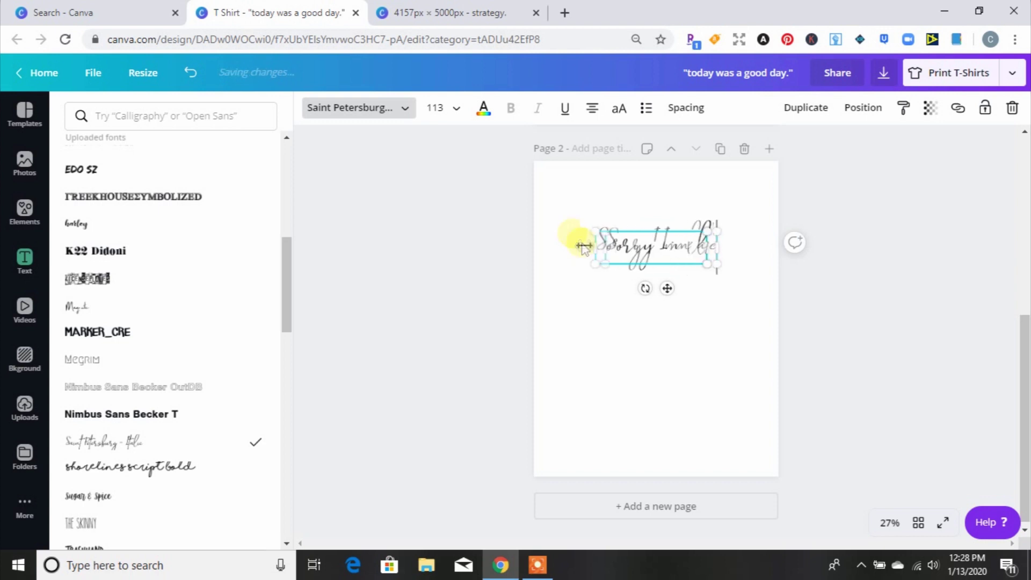
key(BackSpace)
key(BackSpace)
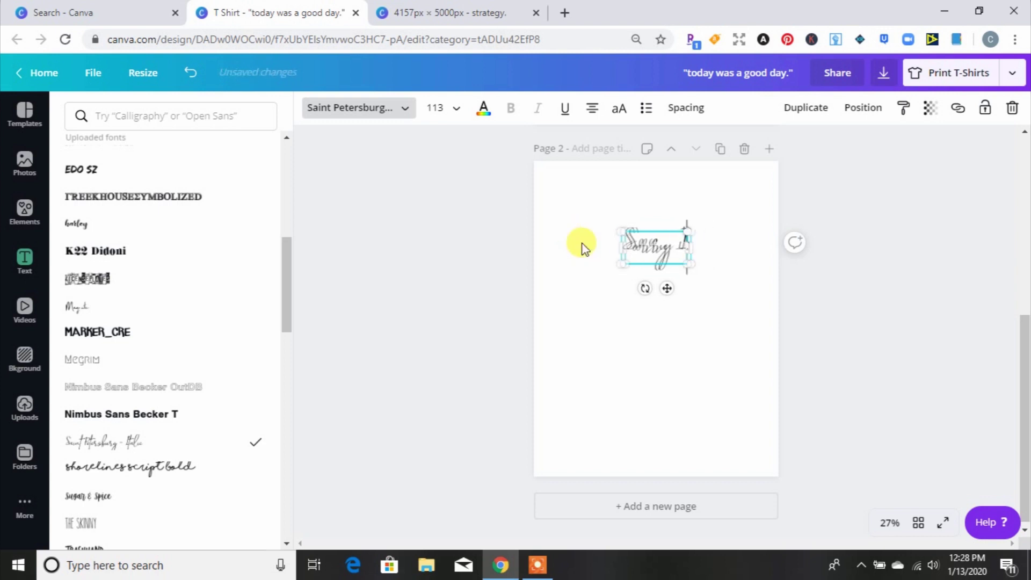
text('m late)
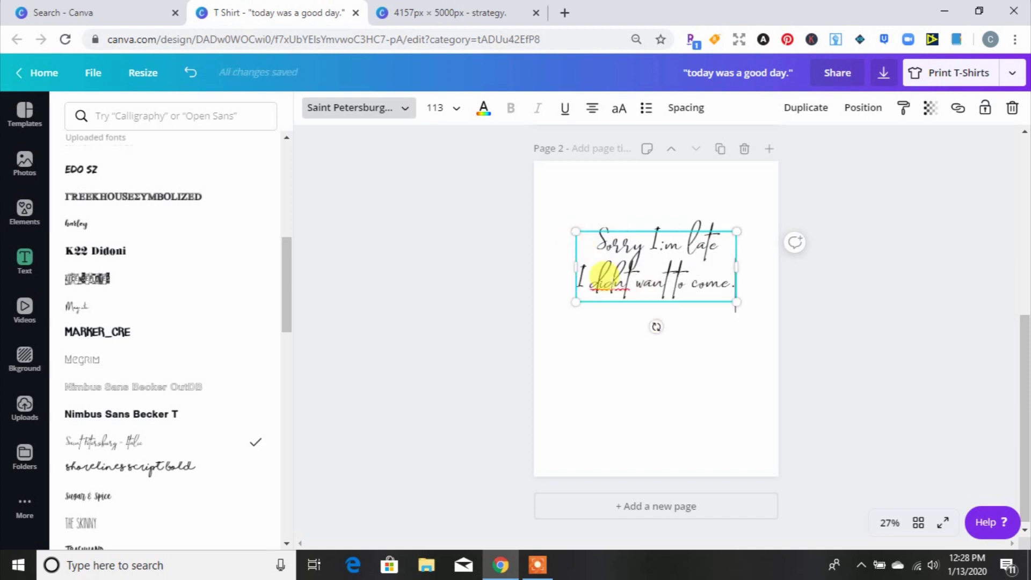
right_click(610, 282)
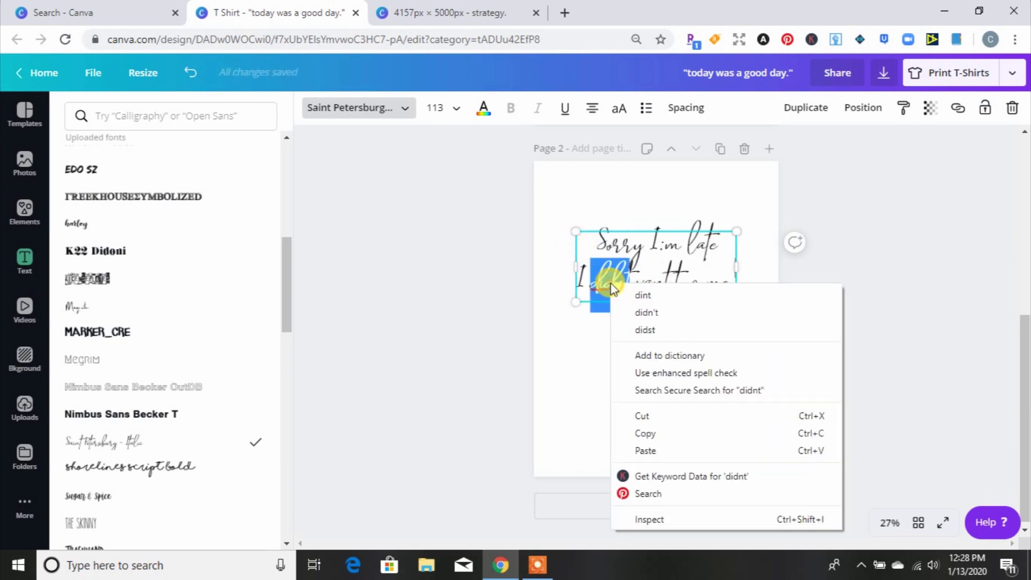
click(646, 313)
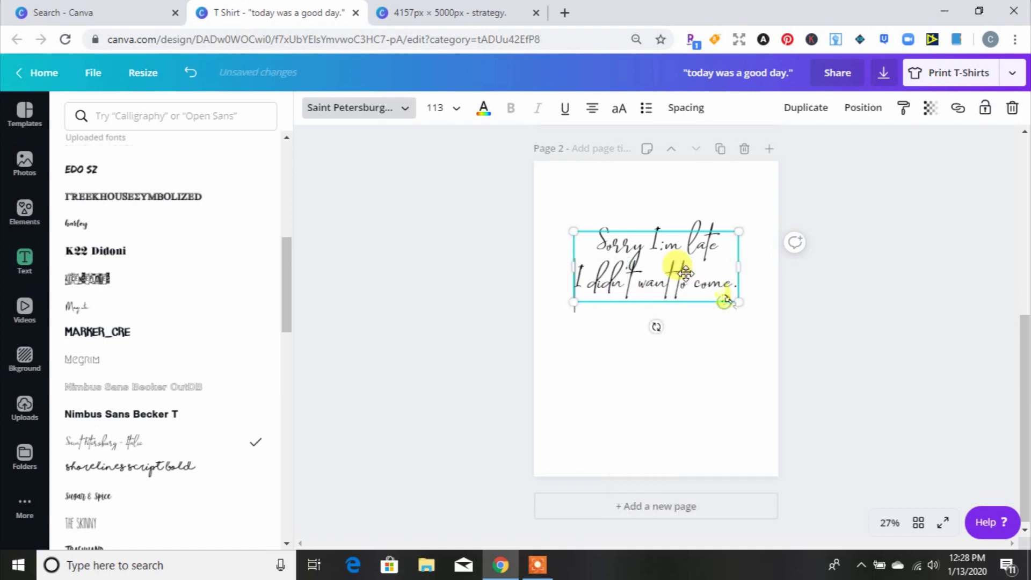
Step: Move the quote to the page's left edge and enlarge it to font size 170, spanning the full page width
drag(686, 273, 646, 244)
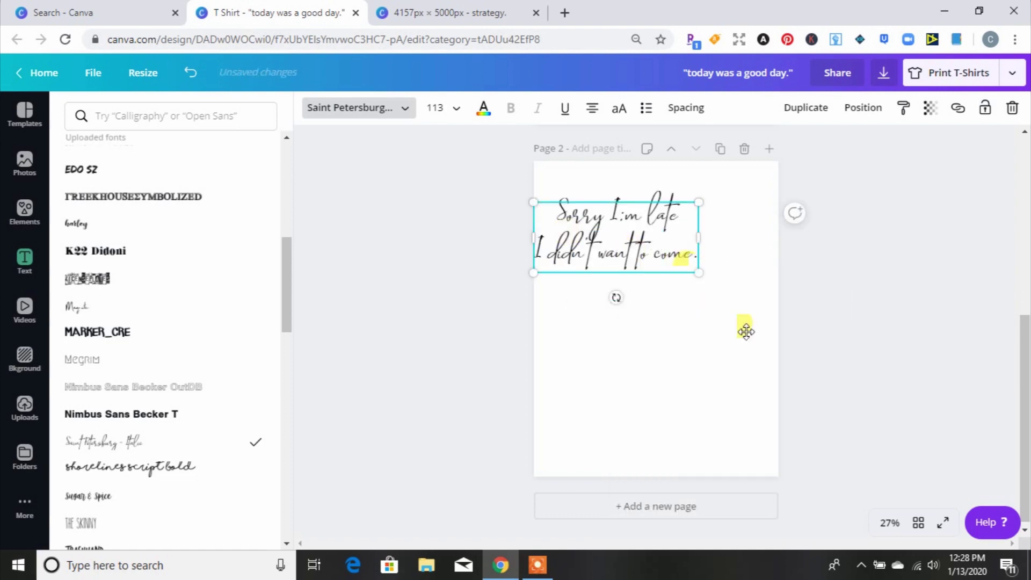
drag(698, 273, 778, 344)
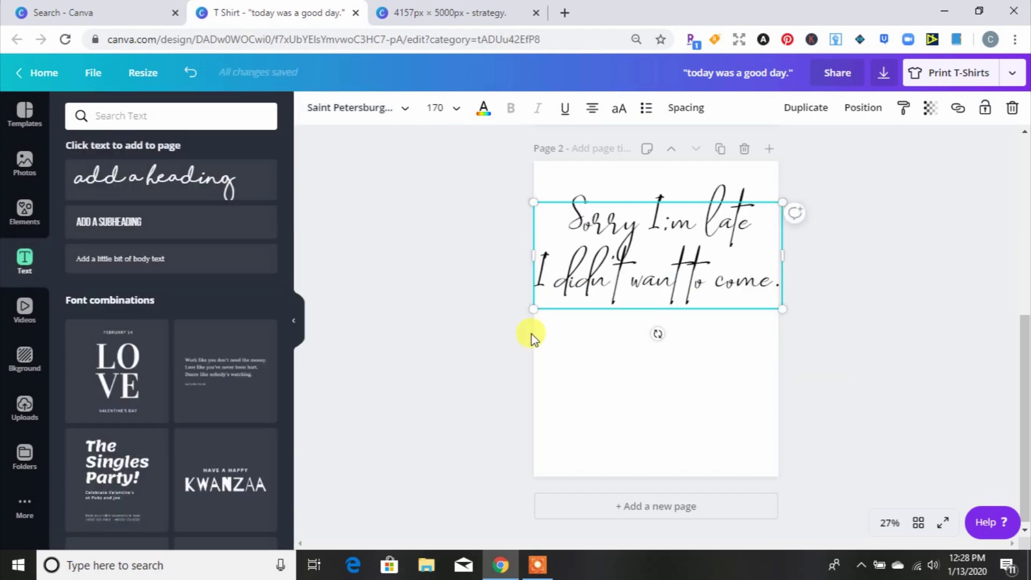
Step: Try the S1 palette's blue and yellow as the quote's text color
double_click(587, 216)
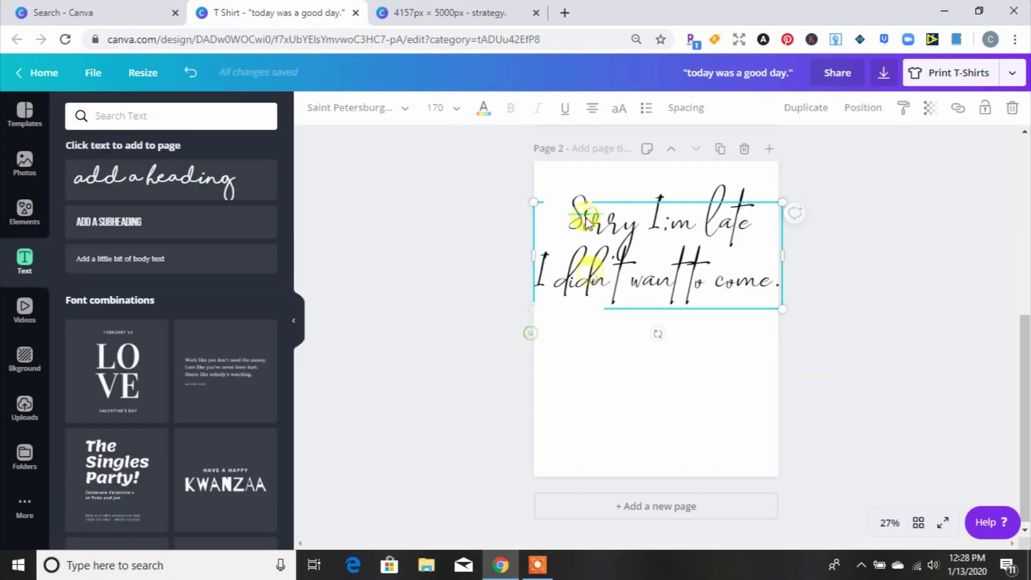
click(481, 116)
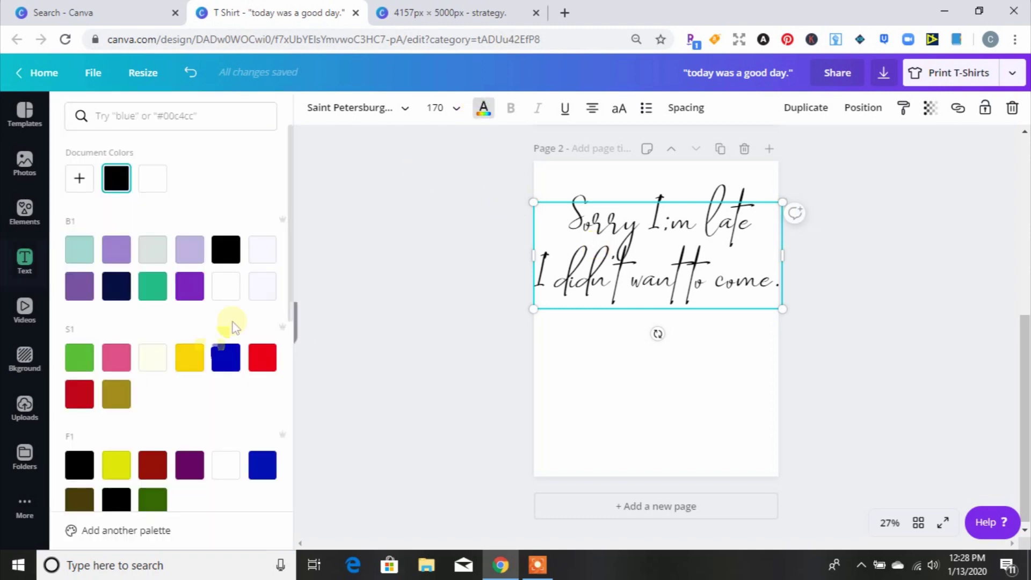
click(224, 357)
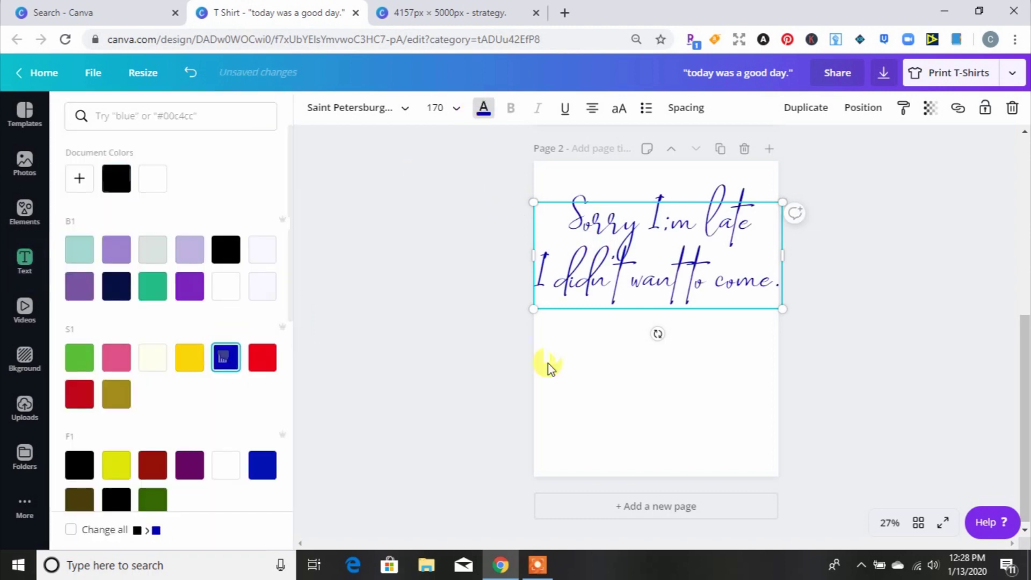
click(482, 110)
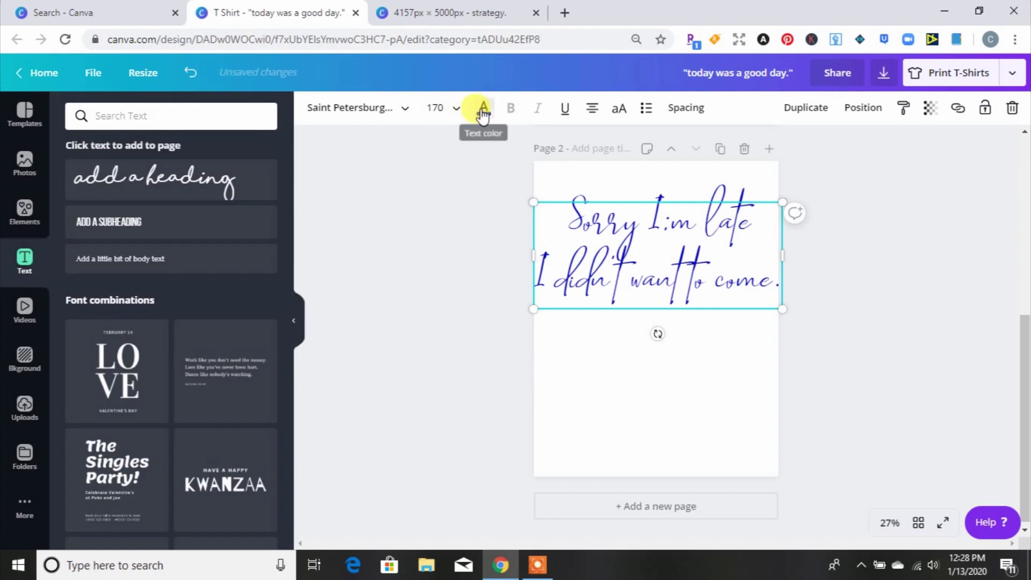
click(483, 113)
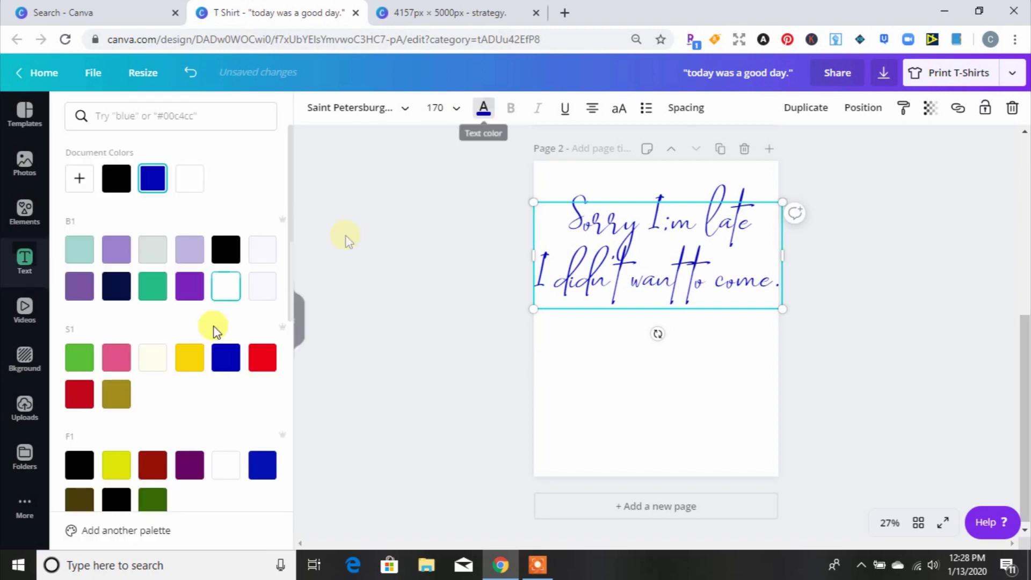
click(193, 357)
click(553, 172)
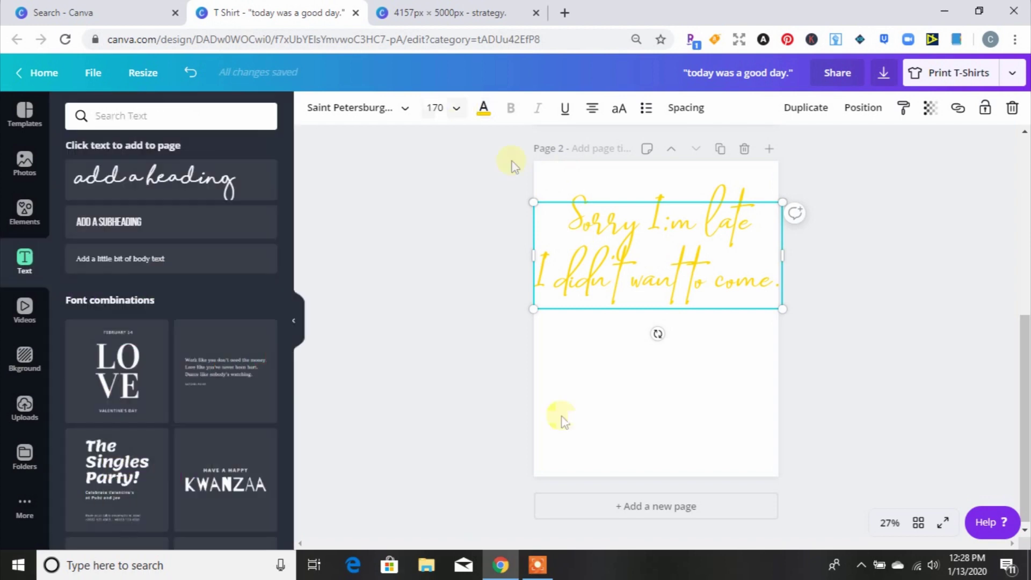
Step: Set the second page's background color to the S1 palette's blue
click(560, 417)
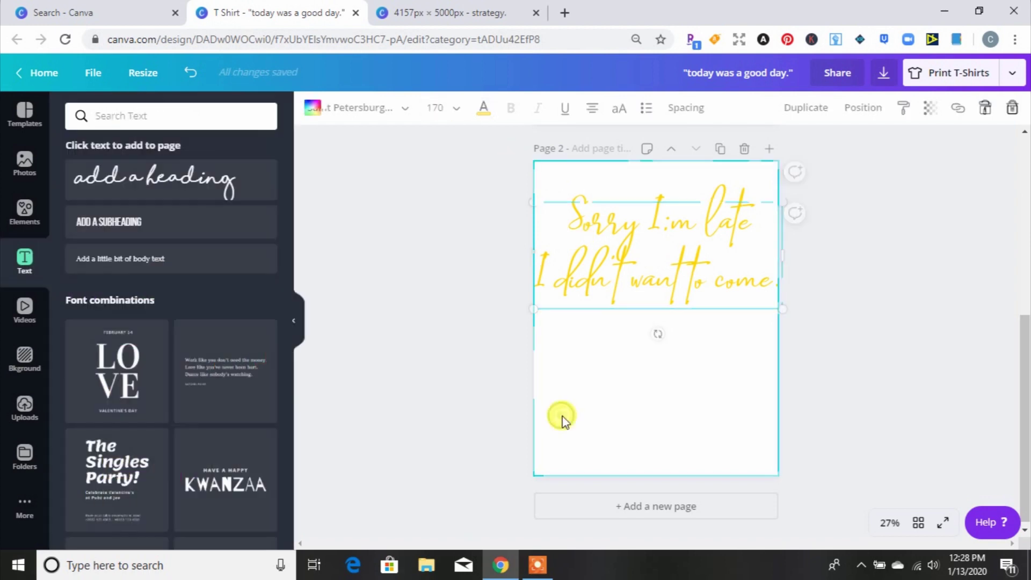
click(319, 119)
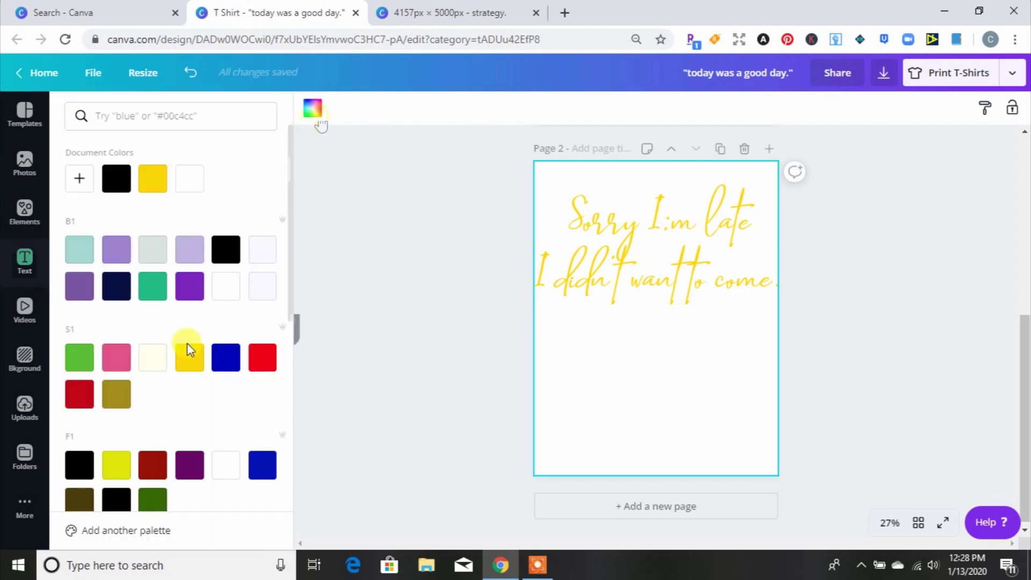
click(228, 359)
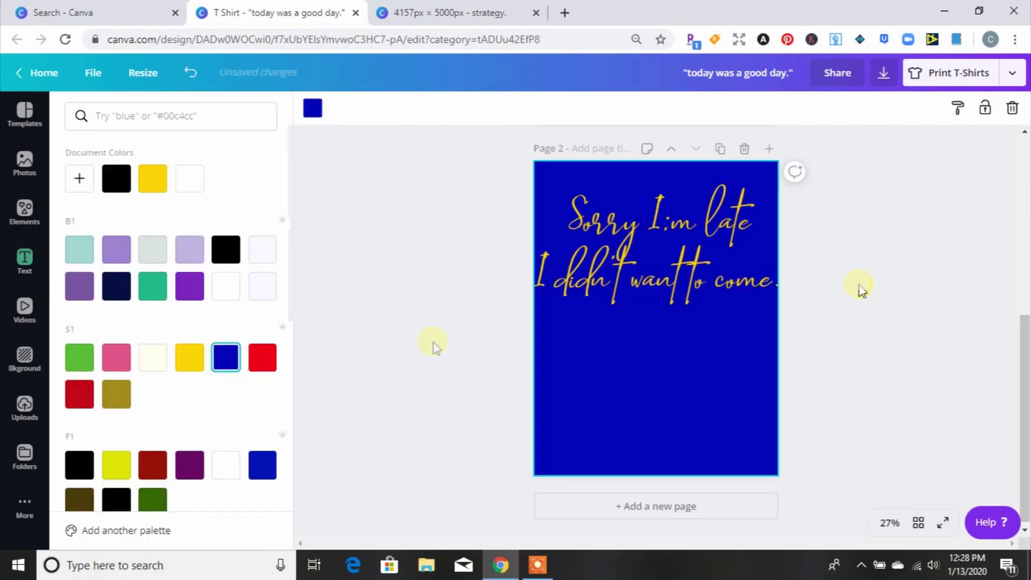
click(862, 290)
Step: Shrink the quote to font size 162 and move it down, centered horizontally on the page
click(574, 303)
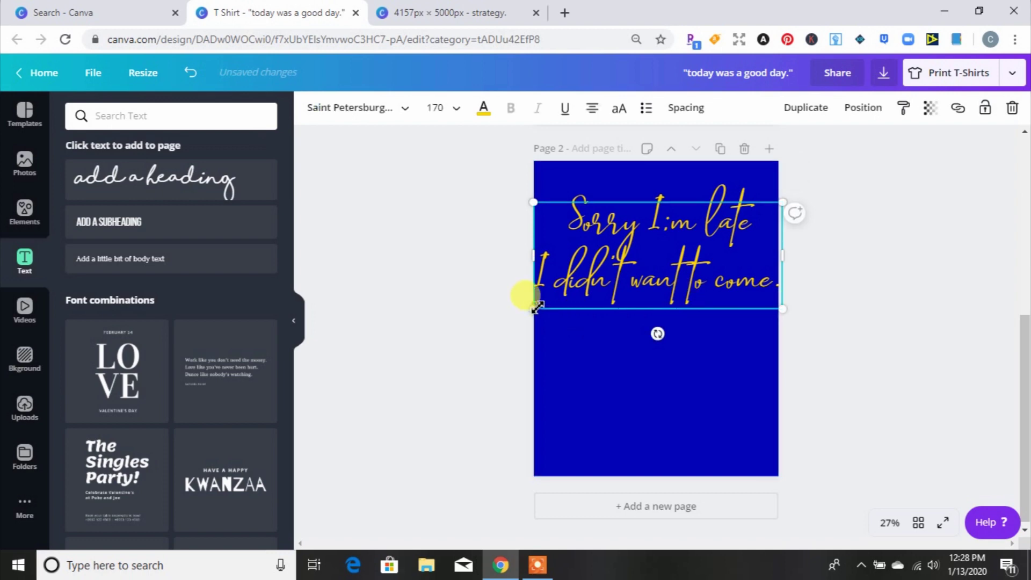
drag(537, 307, 545, 304)
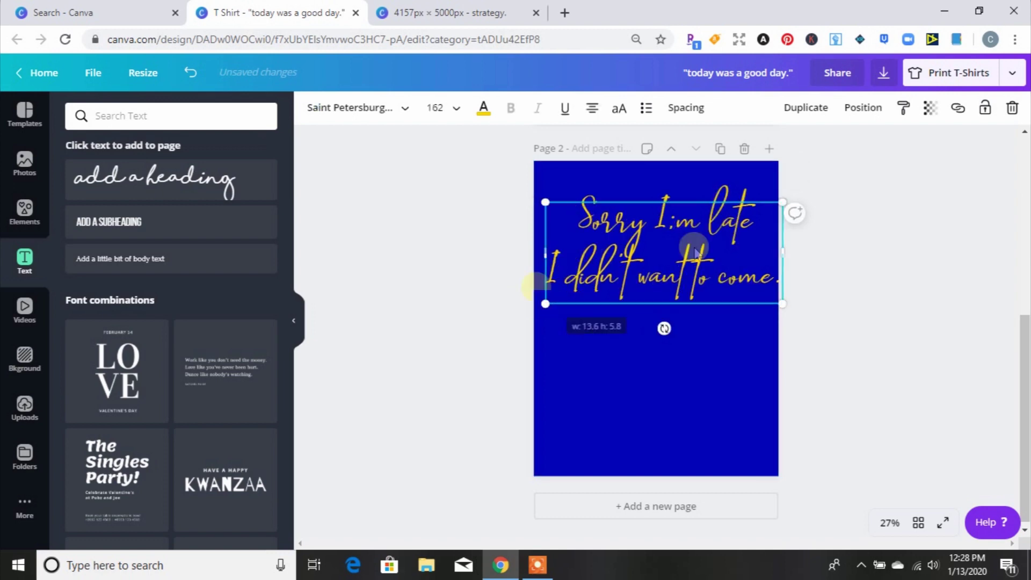
drag(694, 251, 683, 282)
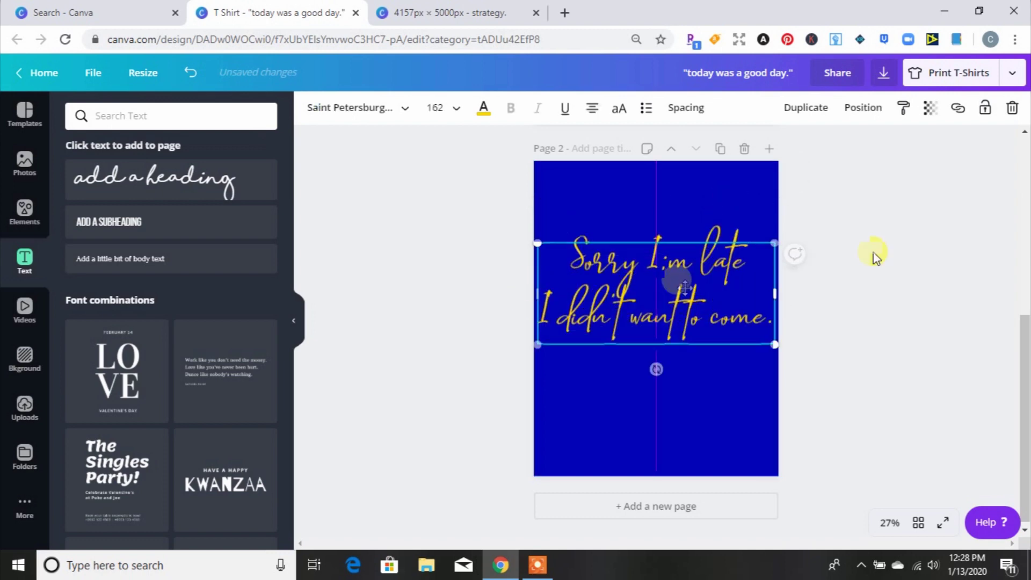
Step: Change the quote's text color to the B1 palette's white
click(656, 306)
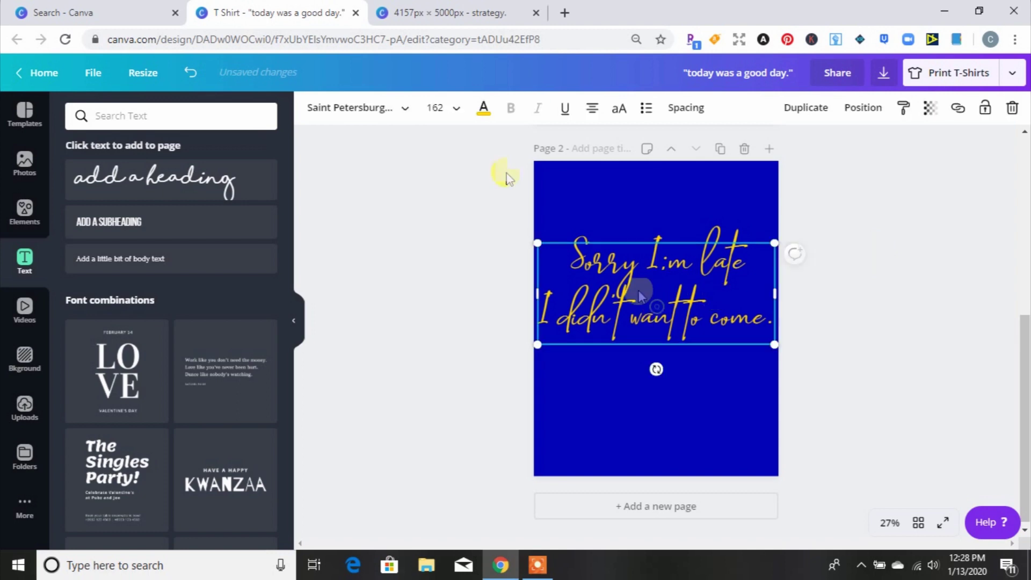
click(485, 113)
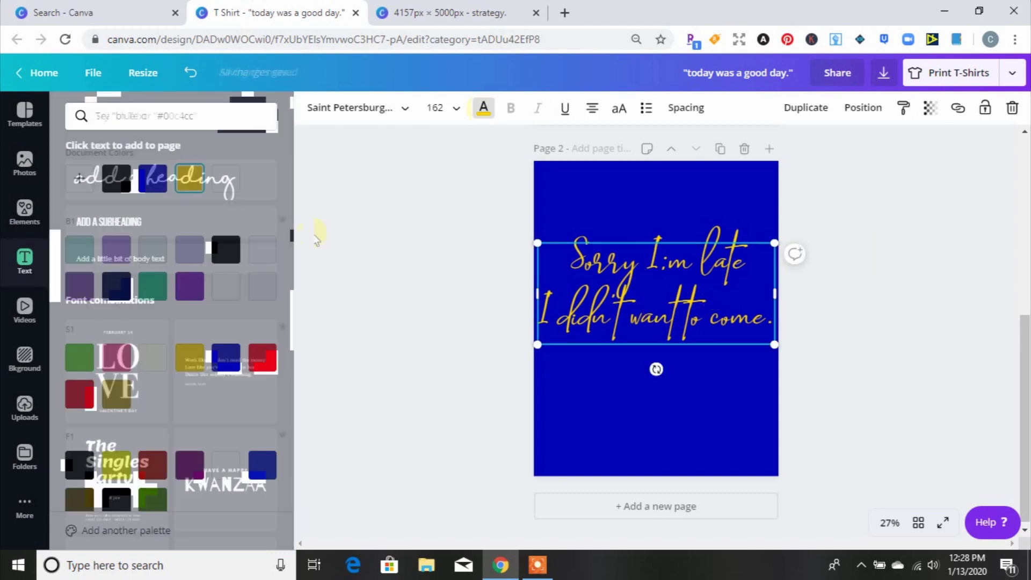
click(226, 286)
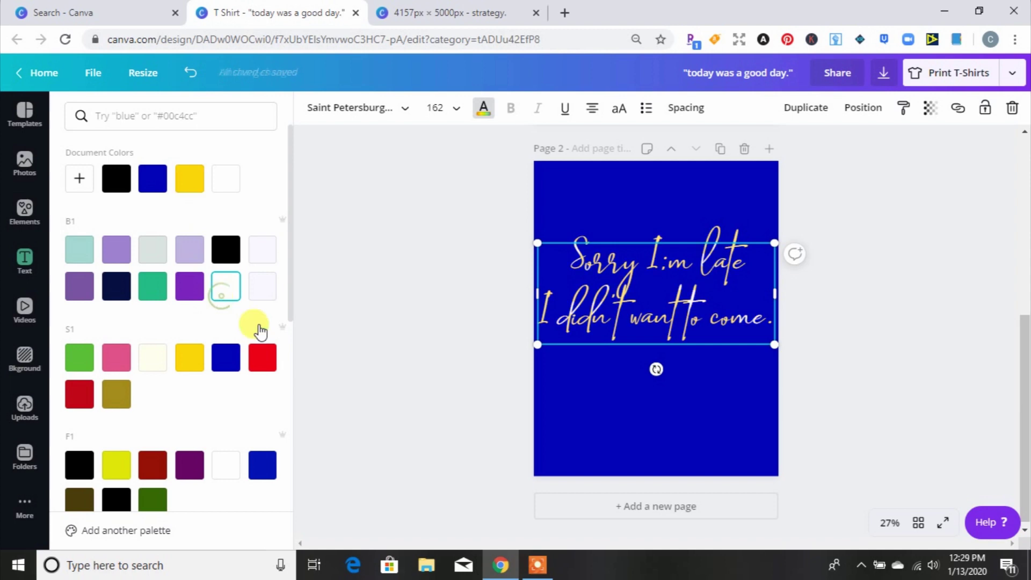
click(663, 313)
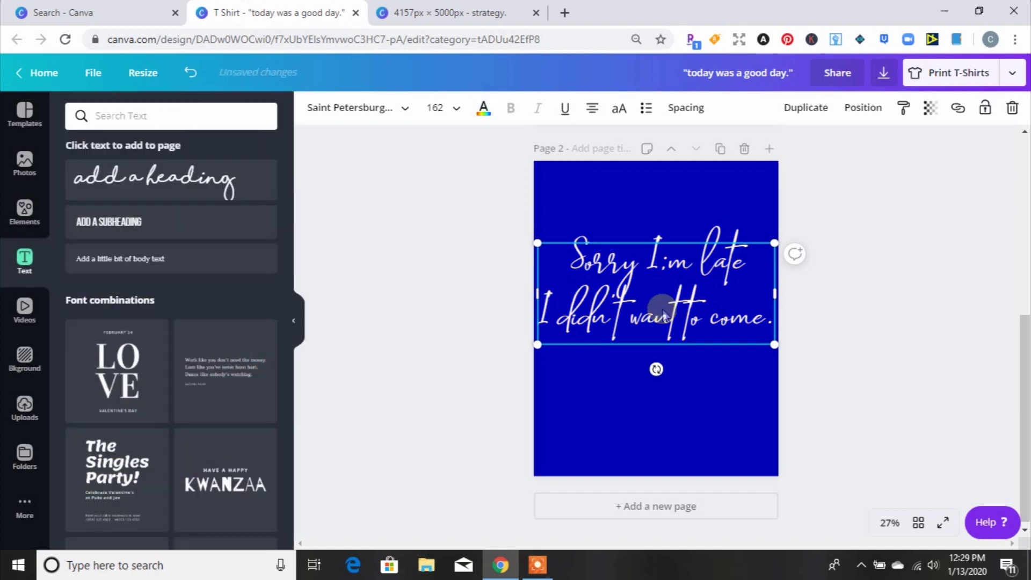
Step: Search the elements for "girl" and add the graphic of a girl's face with pink glasses to the second page
click(24, 166)
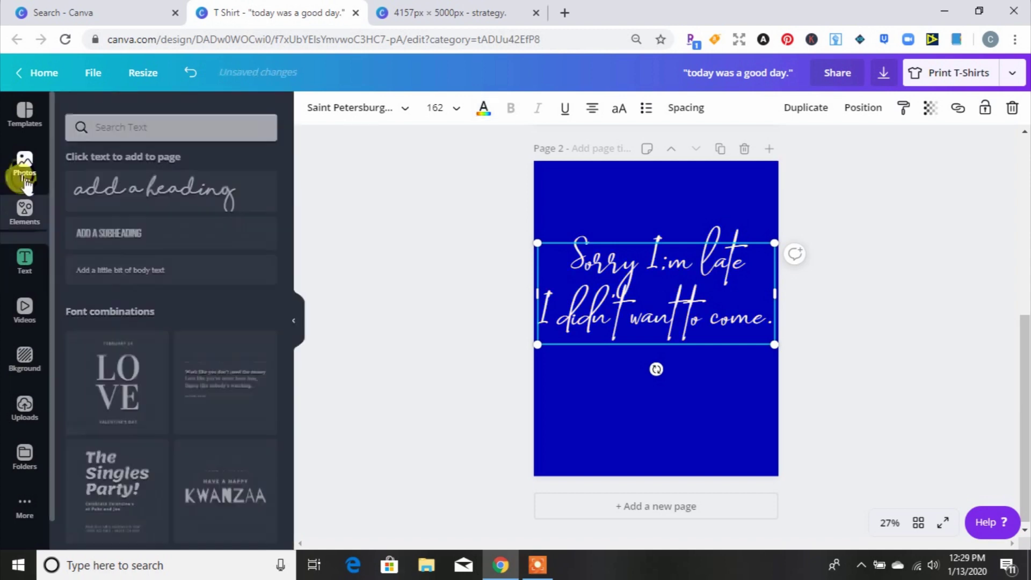
click(27, 207)
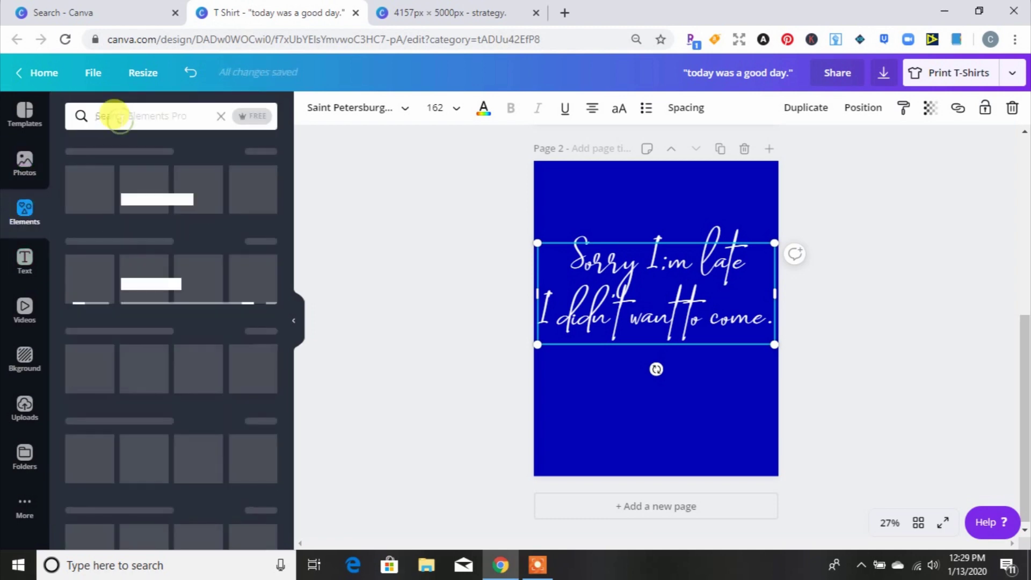
click(120, 117)
text(girl)
key(Return)
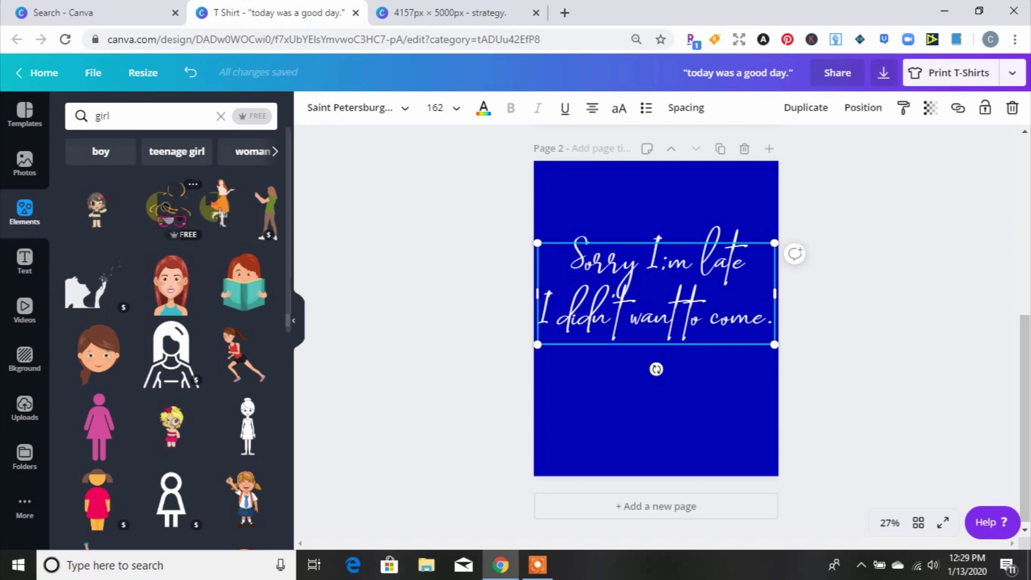
drag(168, 214, 587, 329)
click(647, 349)
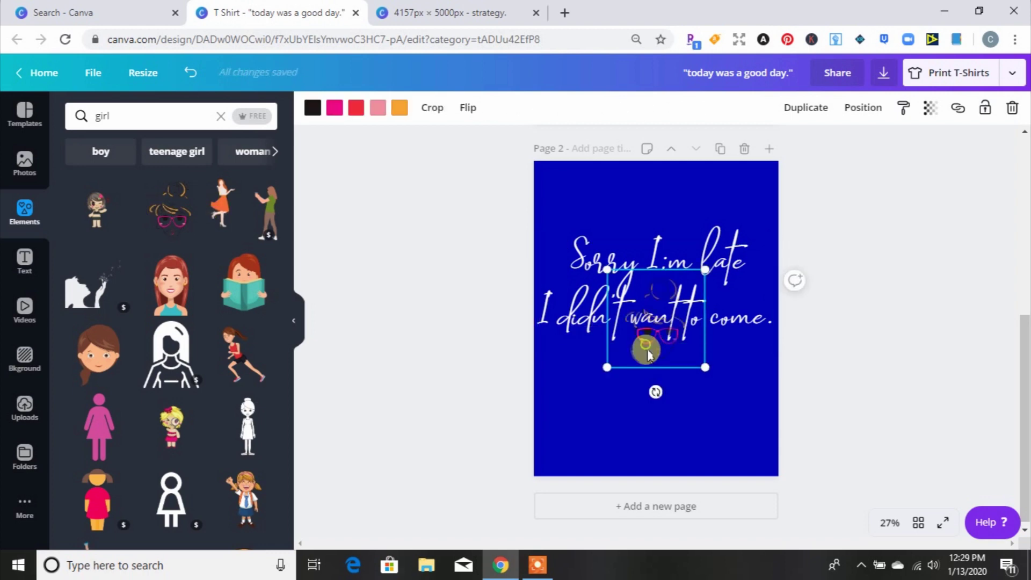
Step: Move the girl graphic down to sit just below the quote's second line, centered horizontally on the page
drag(647, 349, 647, 361)
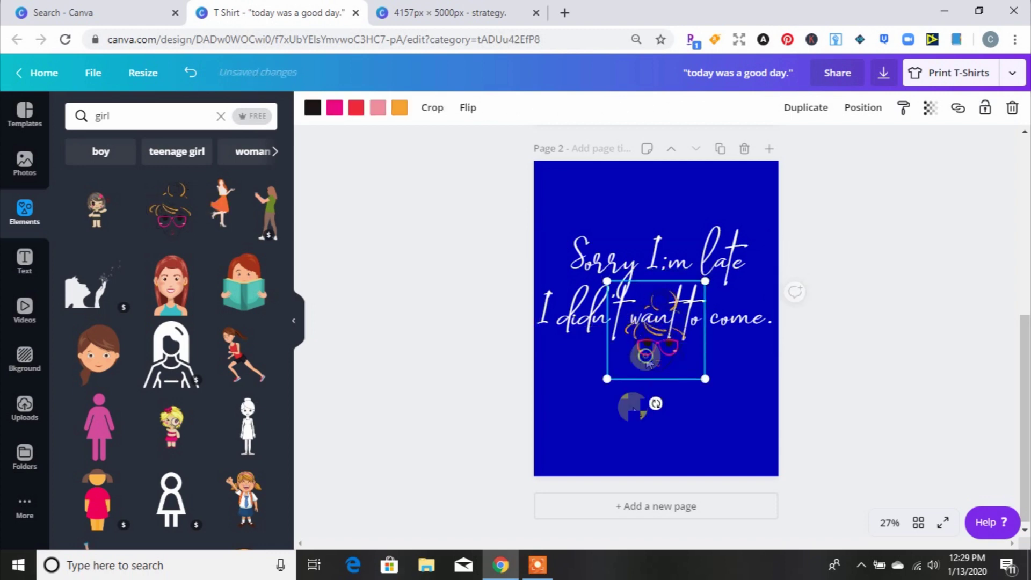
double_click(648, 361)
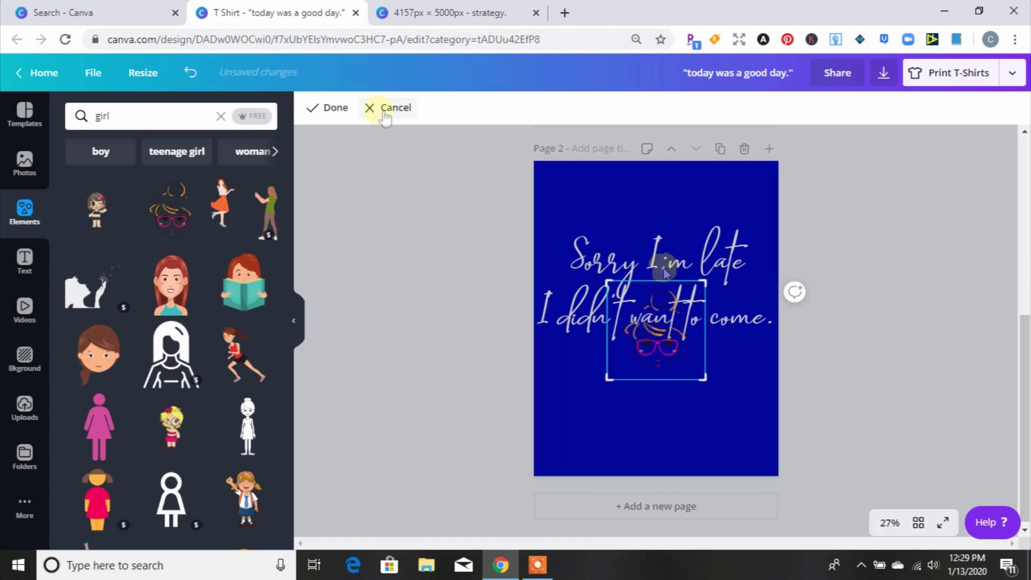
click(383, 113)
click(653, 350)
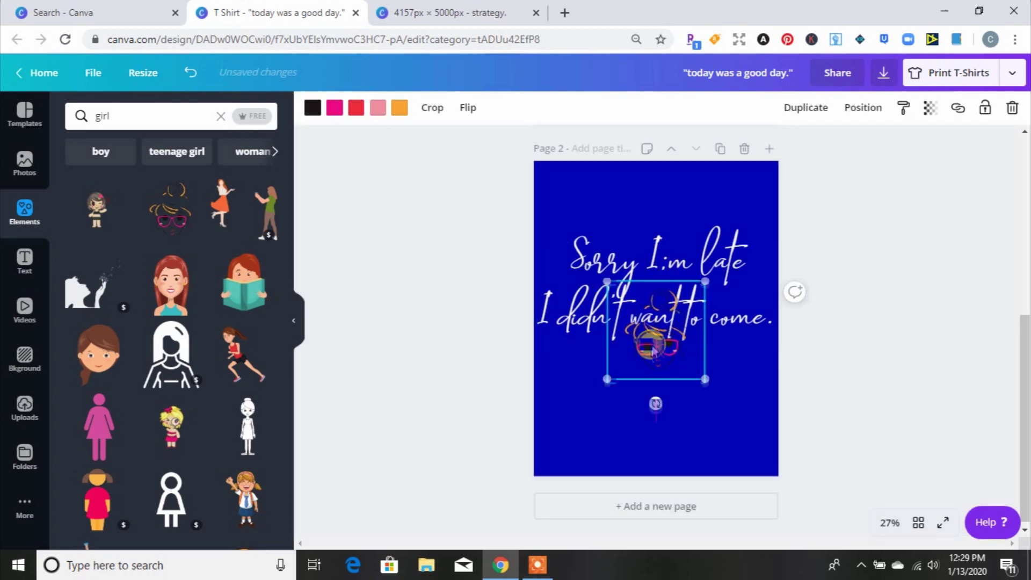
drag(653, 350, 648, 376)
Step: Change the girl graphic's pink and orange colors to the S1 palette's yellow
click(334, 110)
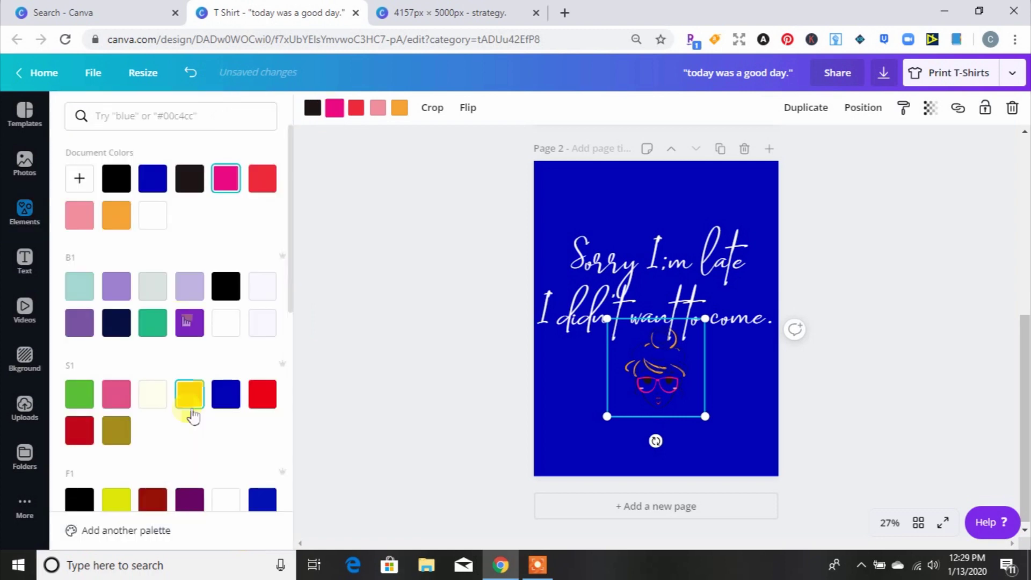
click(191, 394)
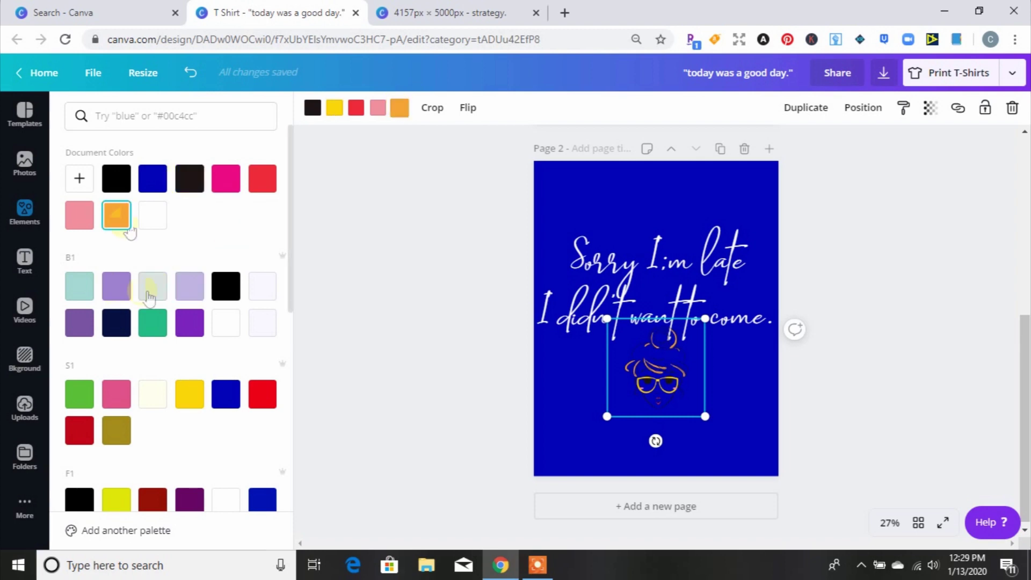
click(196, 398)
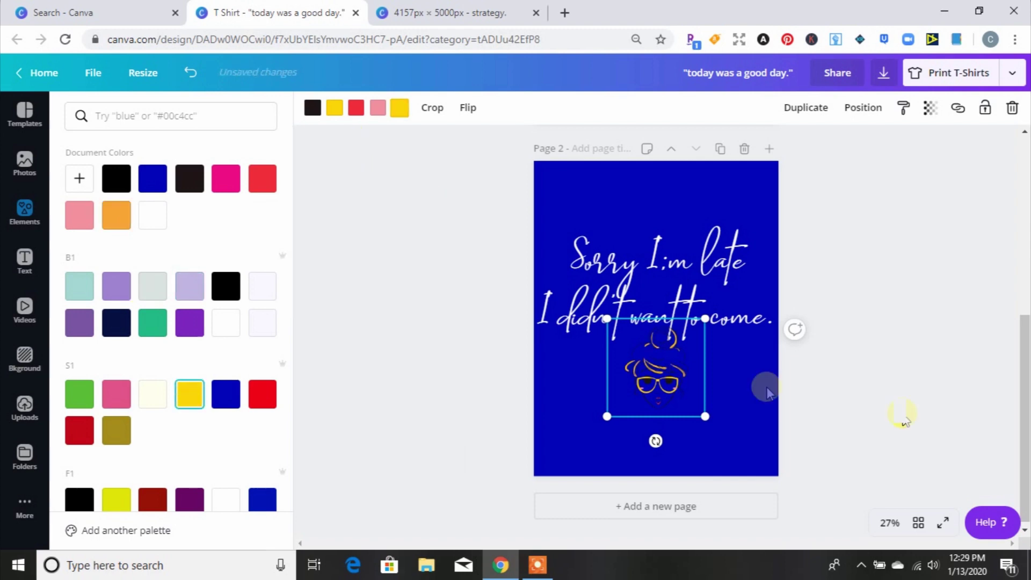
click(695, 407)
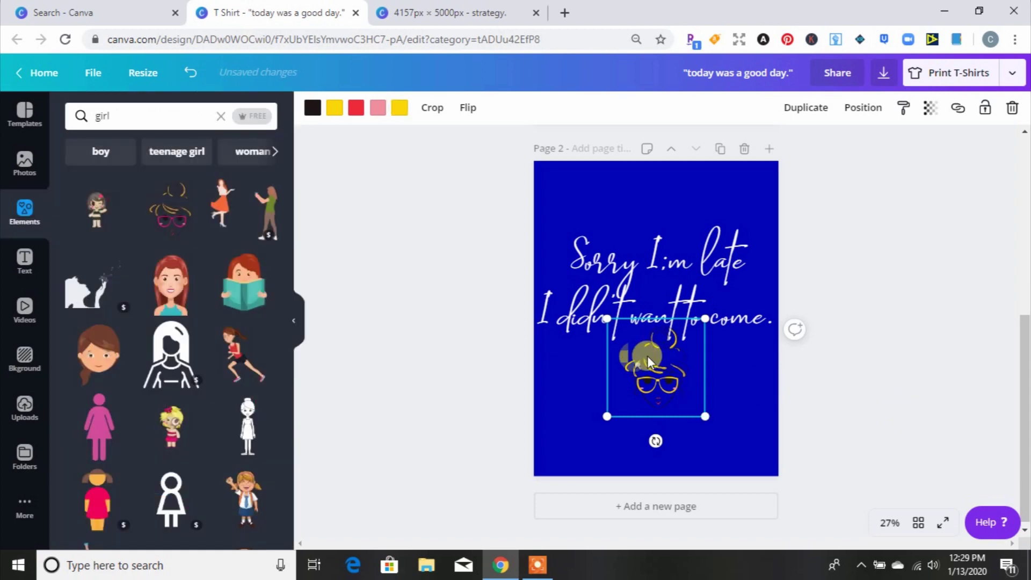
Step: Left-align the quote and place the girl graphic, reduced in size, after the word "late" on its first line
drag(648, 360, 628, 182)
click(875, 250)
click(569, 268)
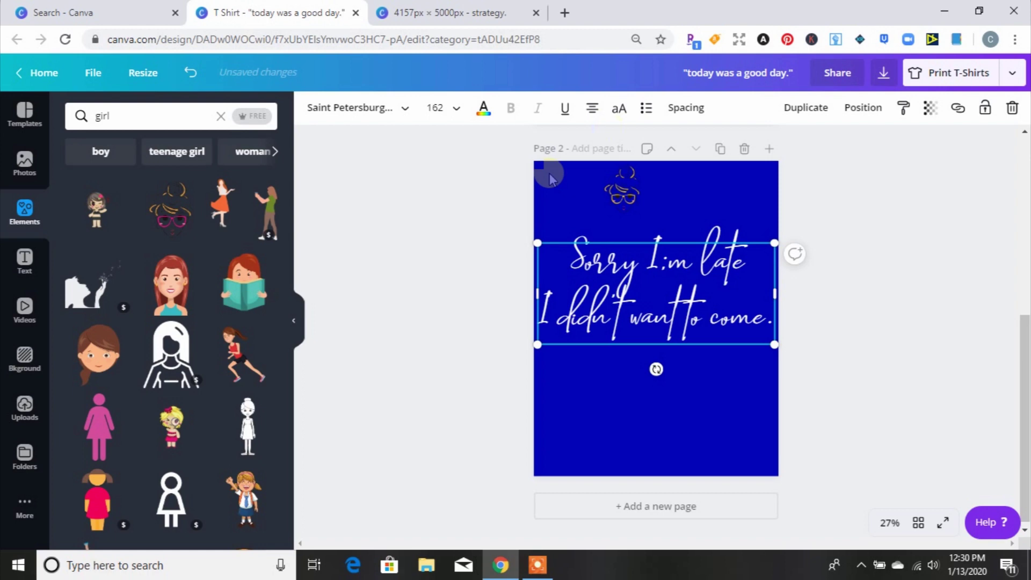
click(594, 109)
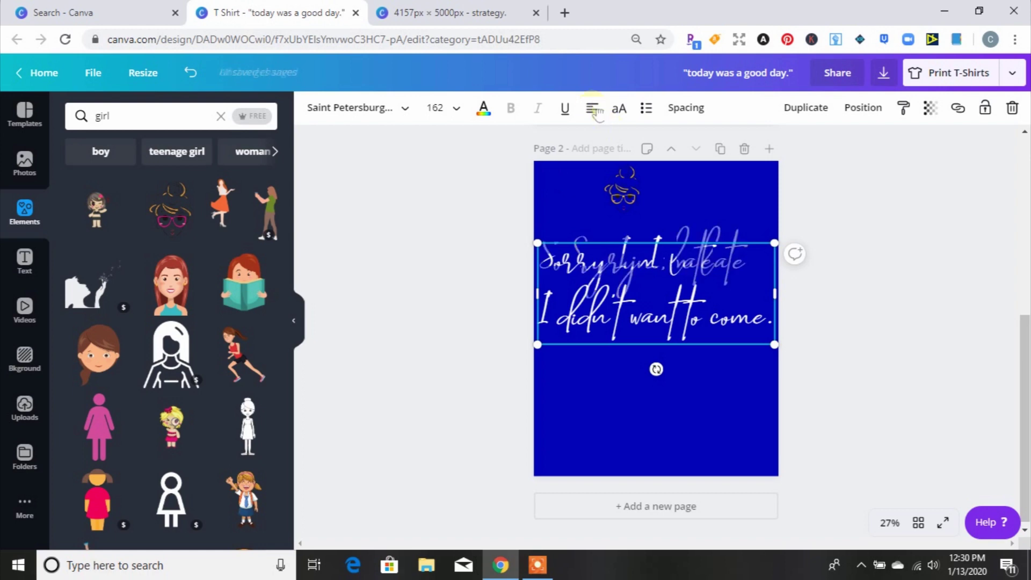
click(843, 208)
drag(623, 204, 742, 286)
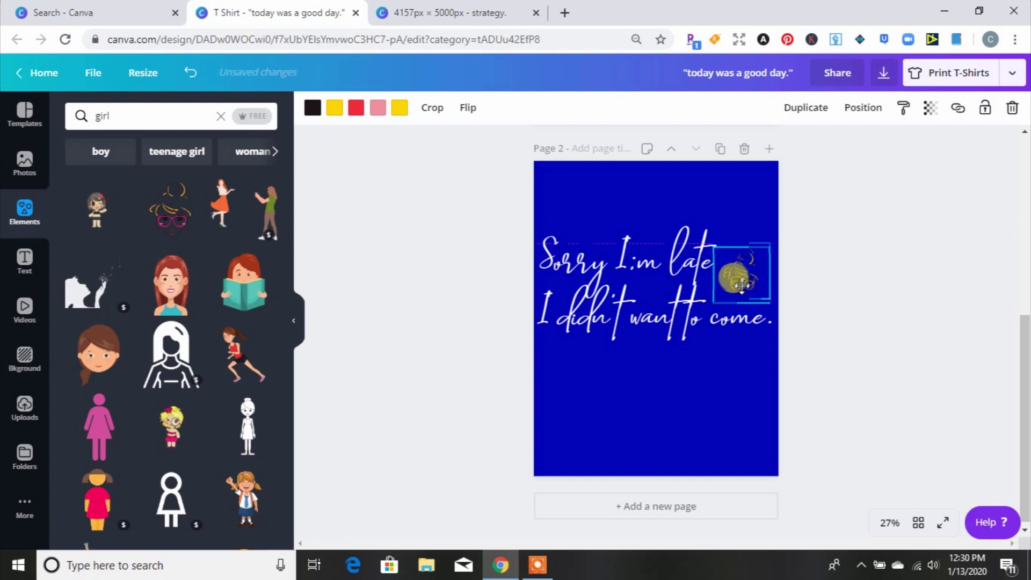
click(828, 247)
Step: Change the quote's text color to the B1 palette's black
click(596, 279)
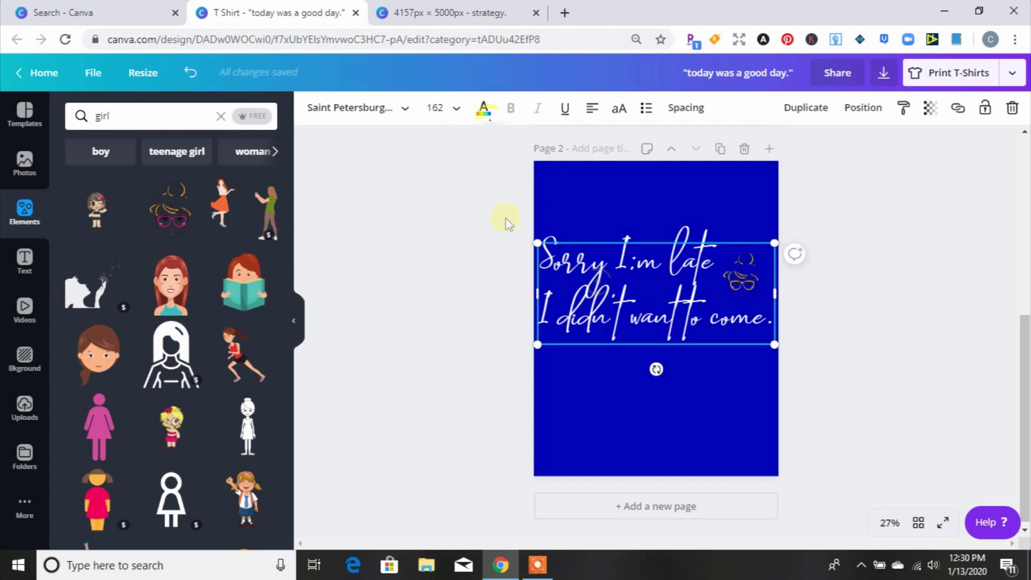
click(484, 110)
click(228, 283)
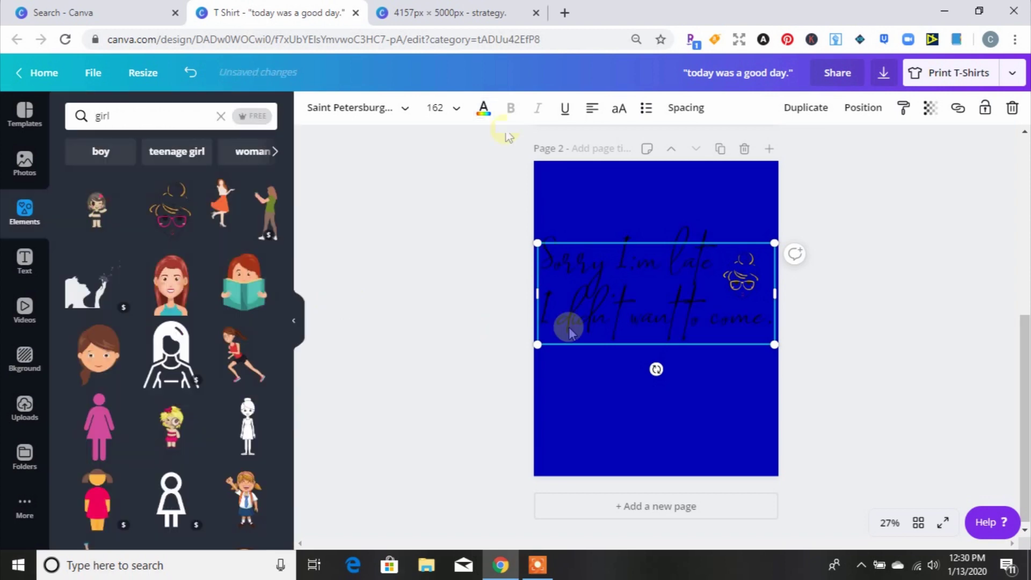
Step: Set the second page's background color to the B1 palette's white and nudge the girl graphic slightly down
click(571, 446)
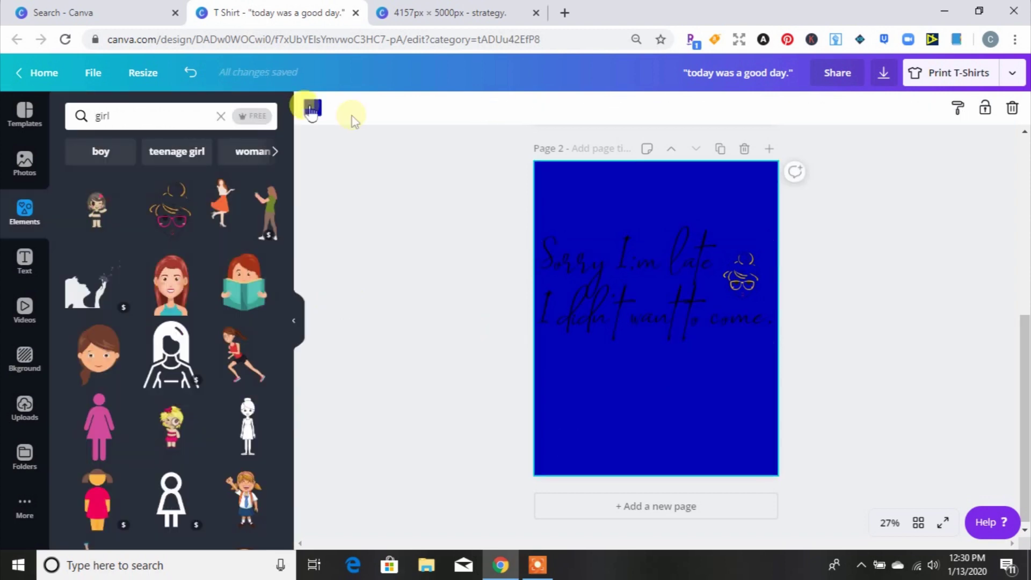
click(313, 108)
click(226, 323)
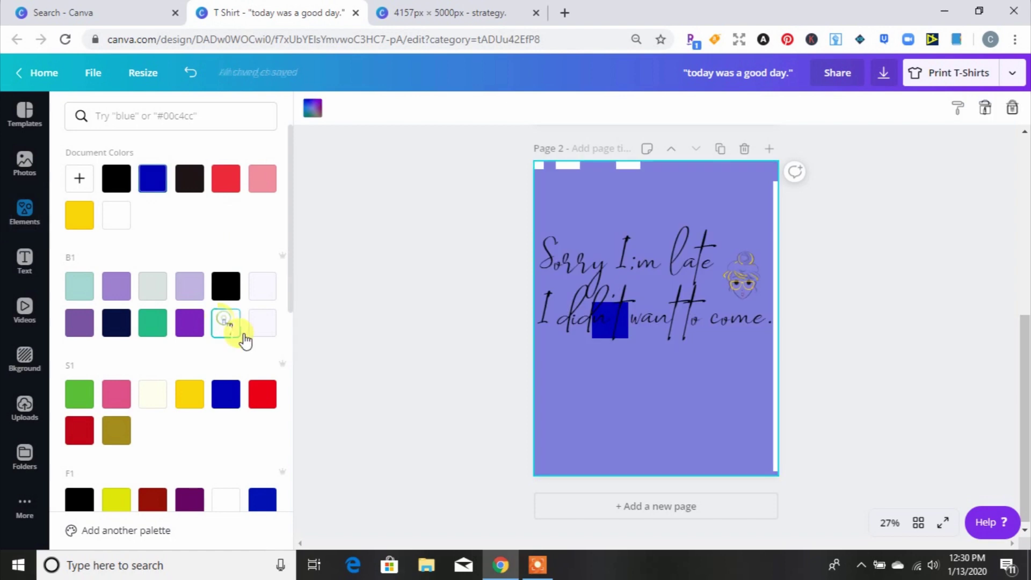
click(781, 314)
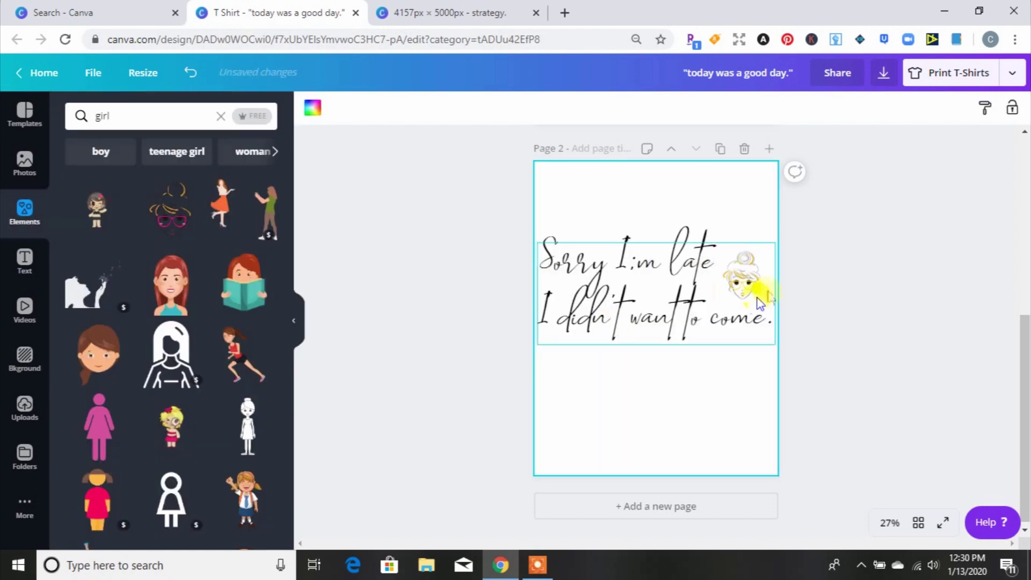
mouse_move(744, 275)
mouse_down()
mouse_move(737, 252)
mouse_move(737, 280)
mouse_up()
click(821, 307)
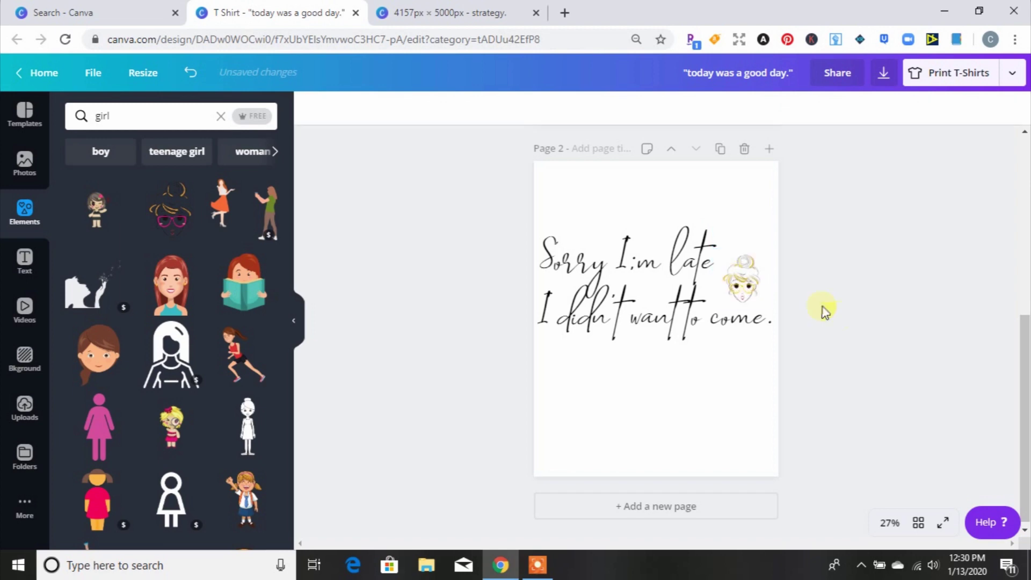
Step: Center-align the quote and increase its line height to 2.17
click(626, 314)
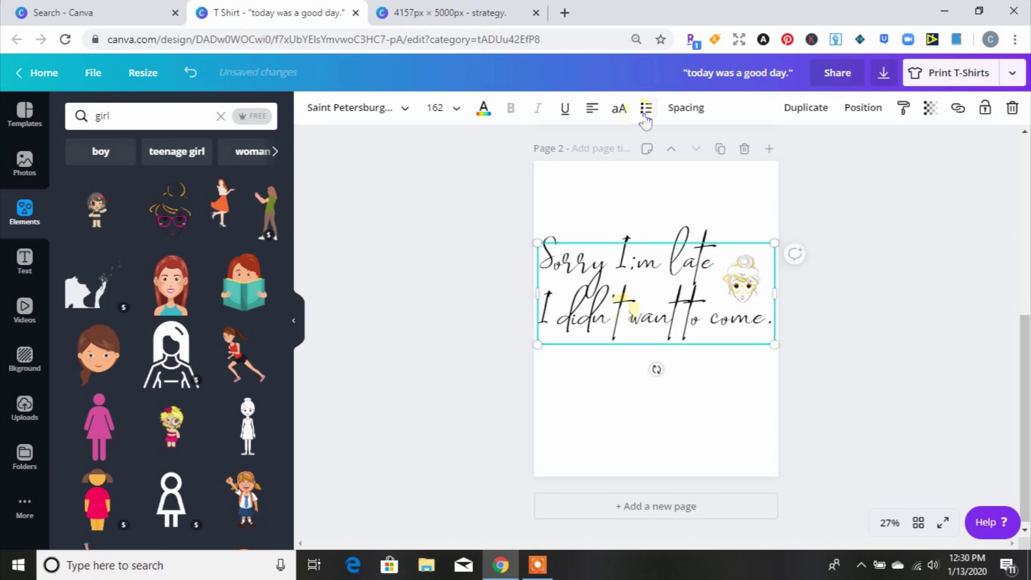
click(592, 109)
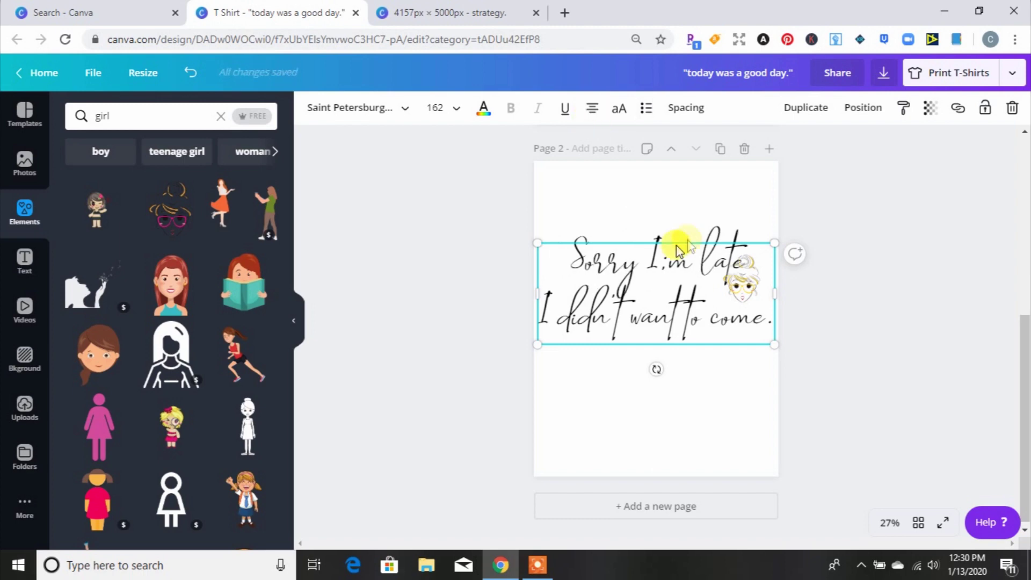
click(686, 108)
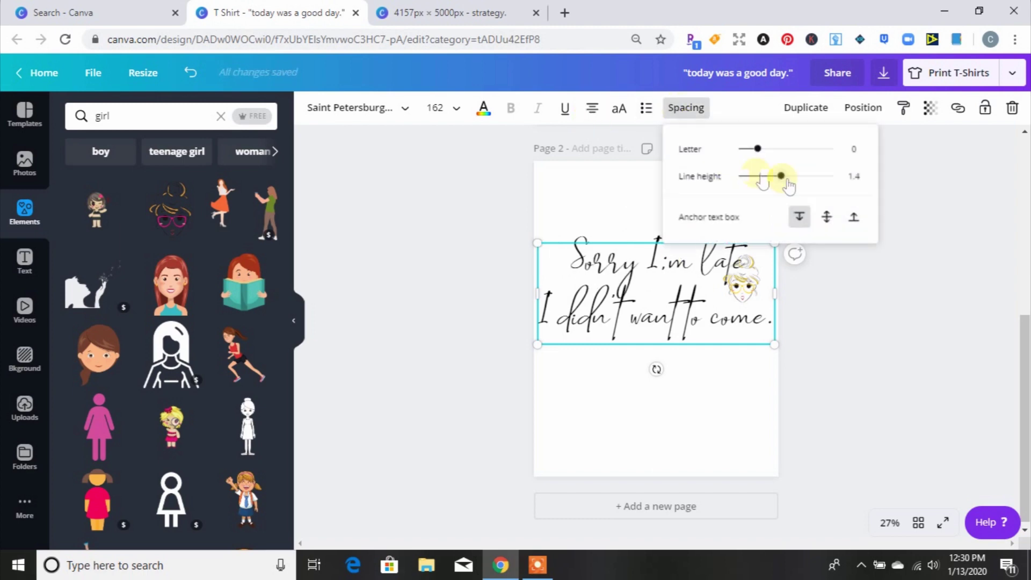
drag(788, 180, 819, 178)
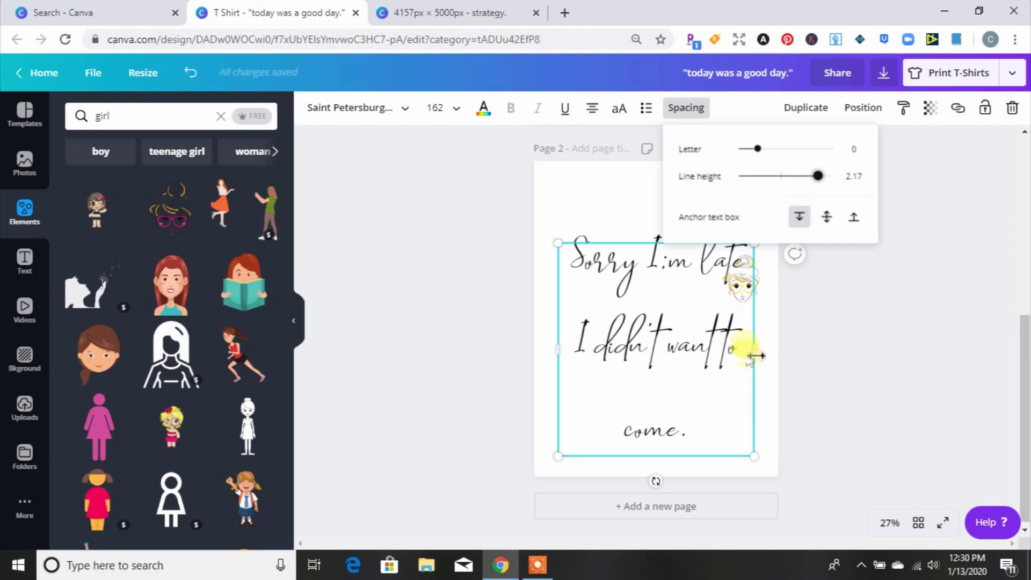
Step: Widen the quote's text box to fit the second sentence on one line, and center the girl graphic between the two lines
drag(756, 355, 779, 353)
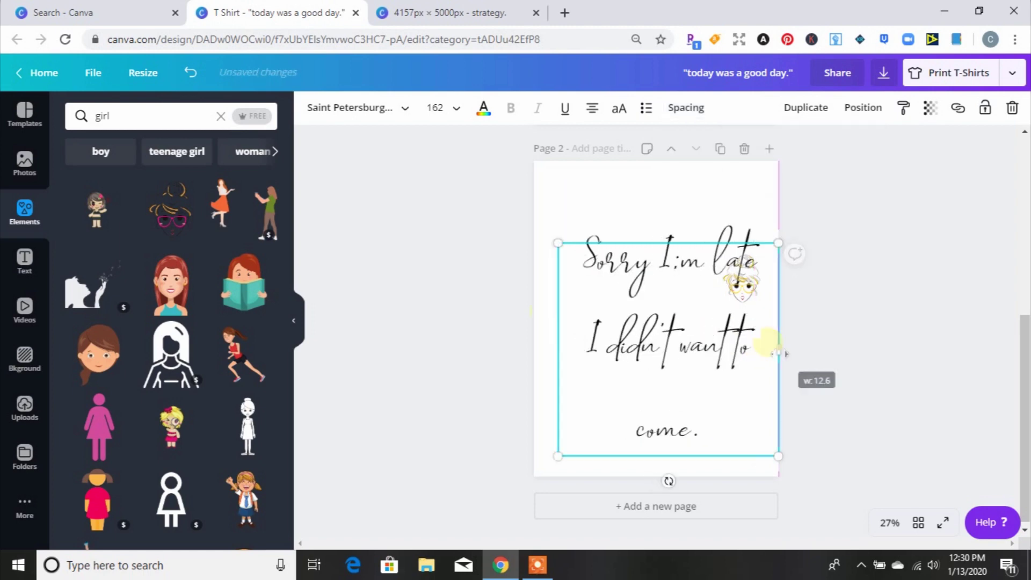
drag(553, 348, 535, 350)
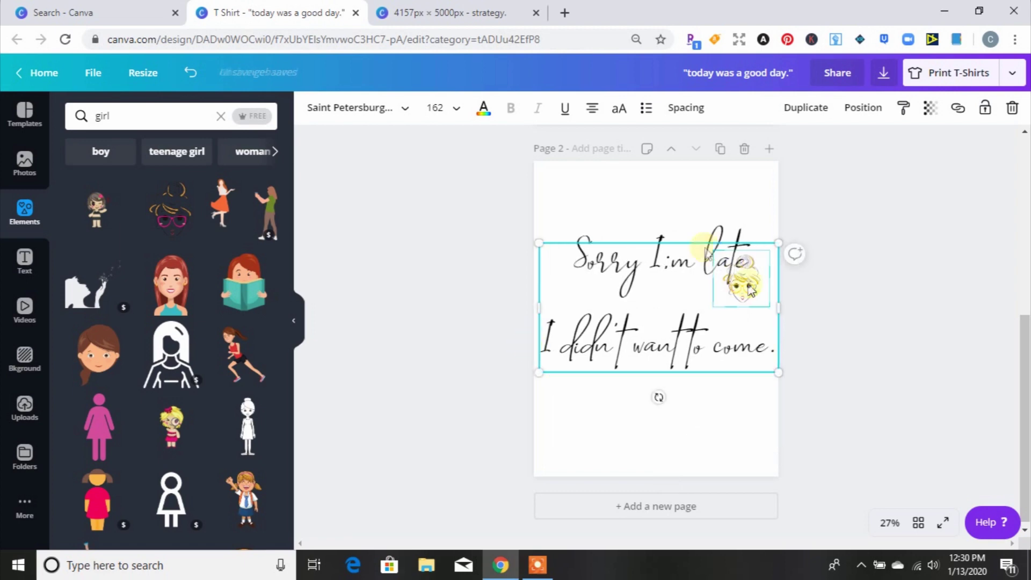
drag(751, 290, 656, 302)
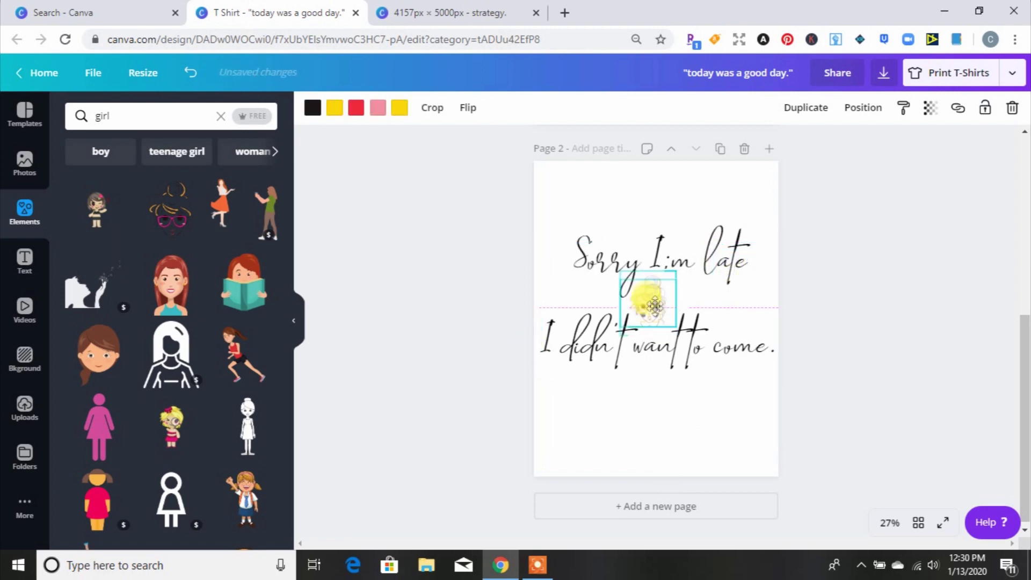
click(657, 304)
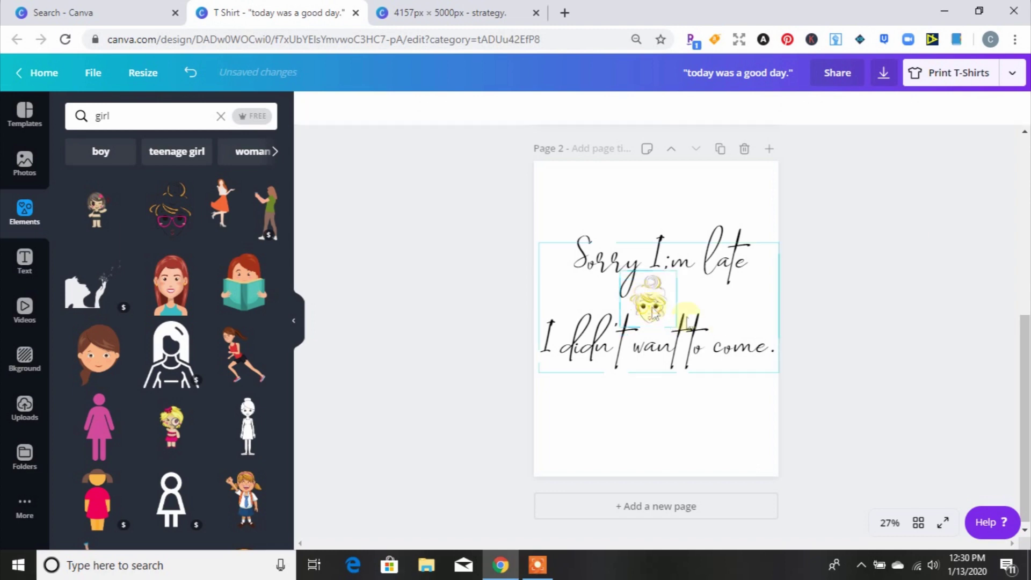
drag(652, 300, 658, 308)
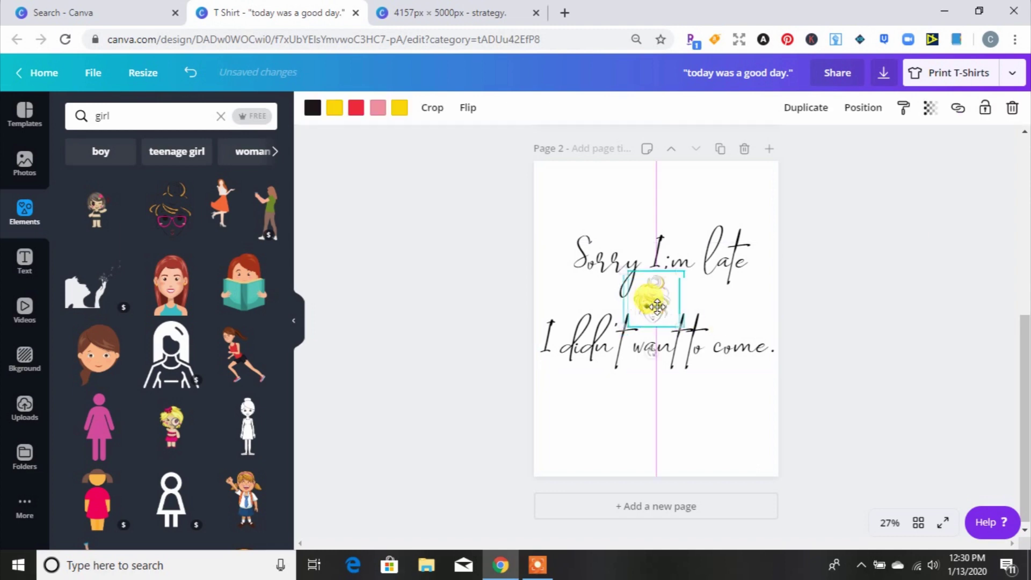
click(915, 234)
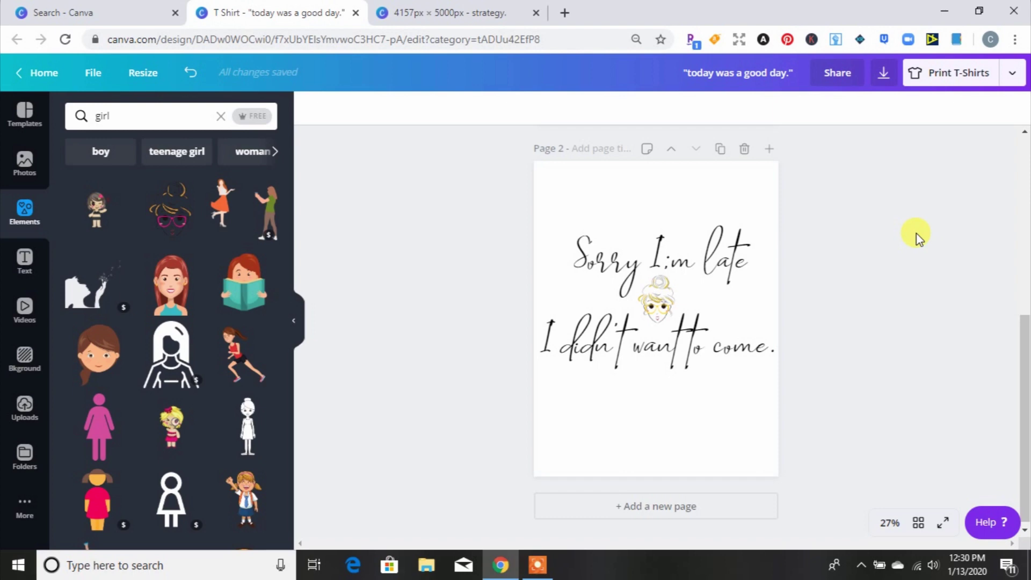
Step: Add a new blank page after the second page
scroll(1027, 352, up, 5)
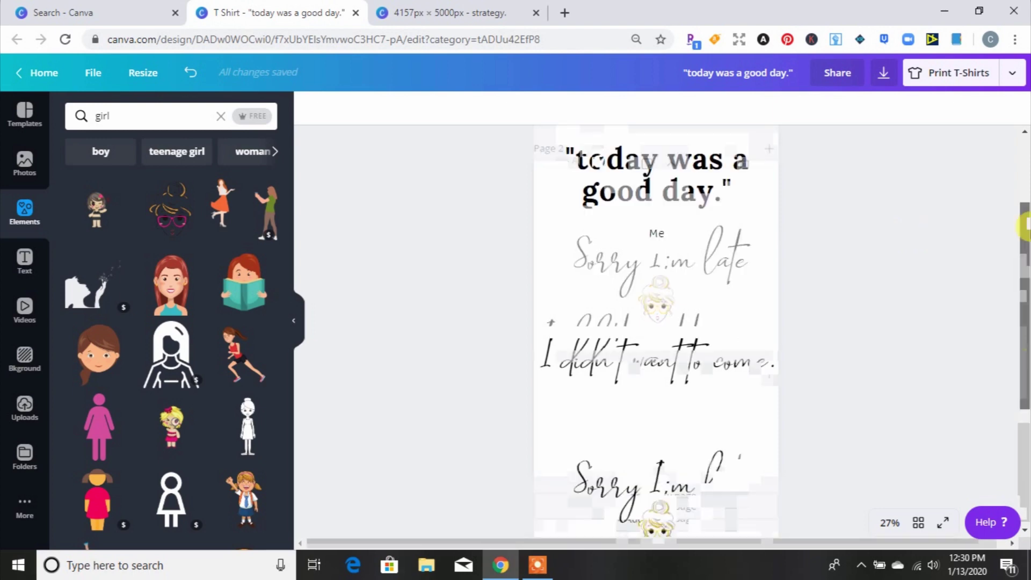
drag(1025, 305, 1014, 444)
click(707, 503)
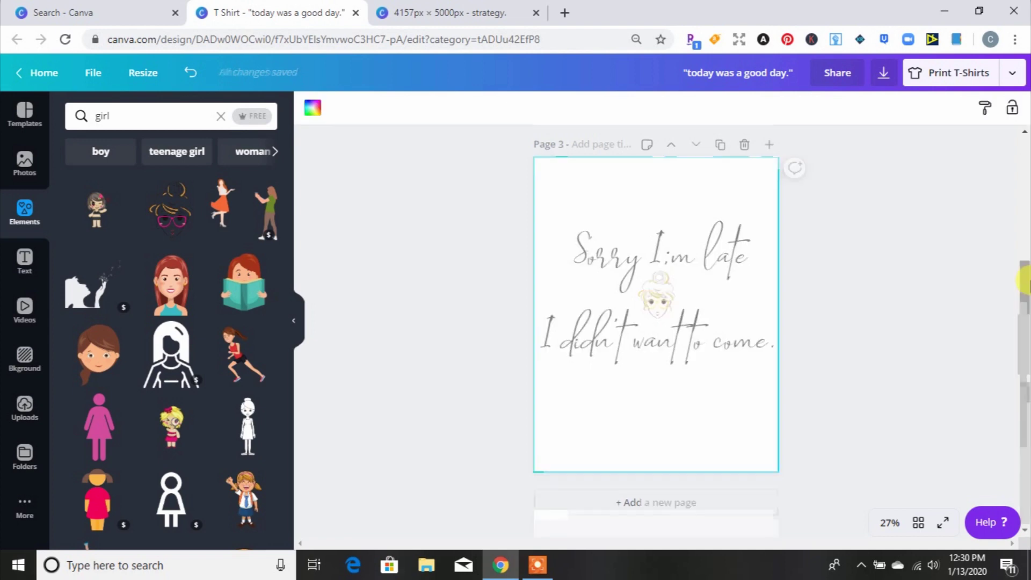
Step: Replace the element search term with "sloth" and run the search
click(220, 116)
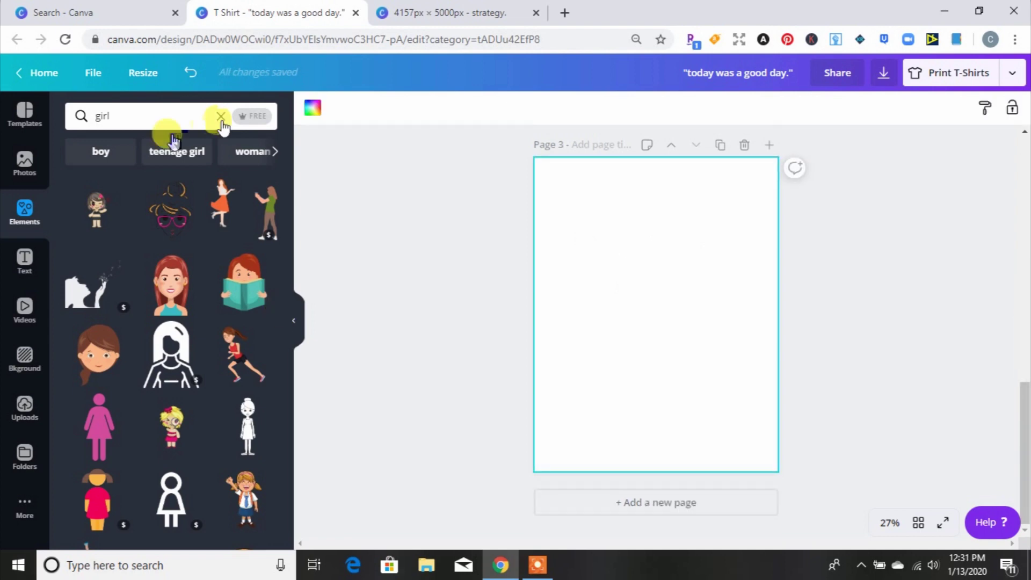
text(sloth)
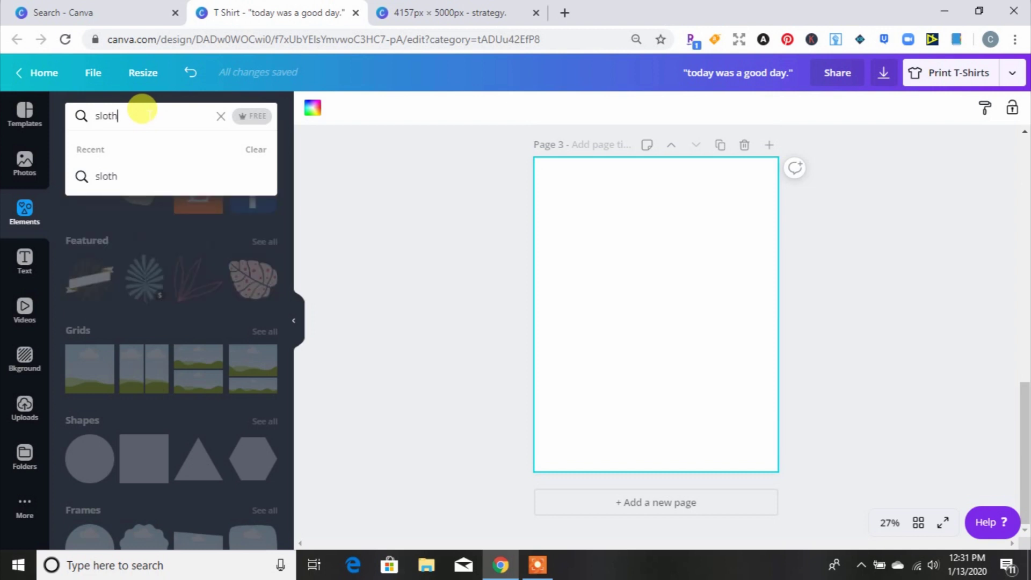
key(Return)
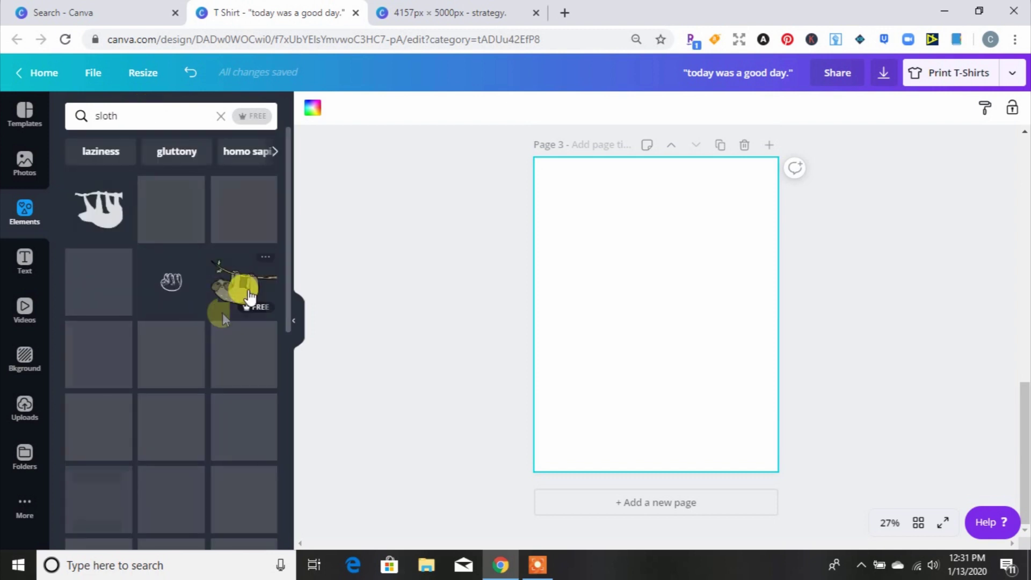
Step: Place the hanging sloth graphic on page 3 and enlarge it to about 13.6 × 9.4, reaching the page's right edge
drag(693, 310, 696, 333)
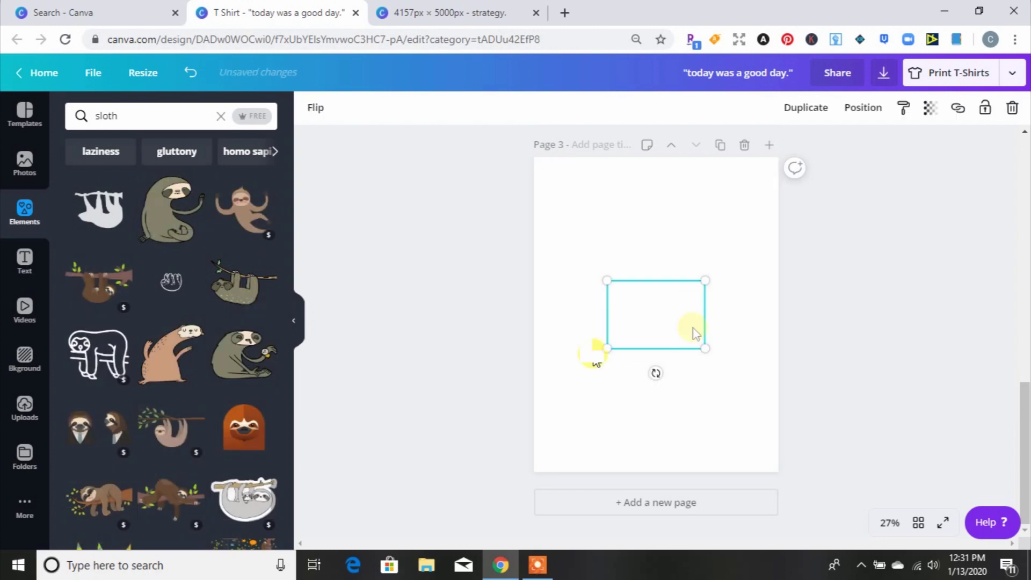
drag(608, 279, 552, 225)
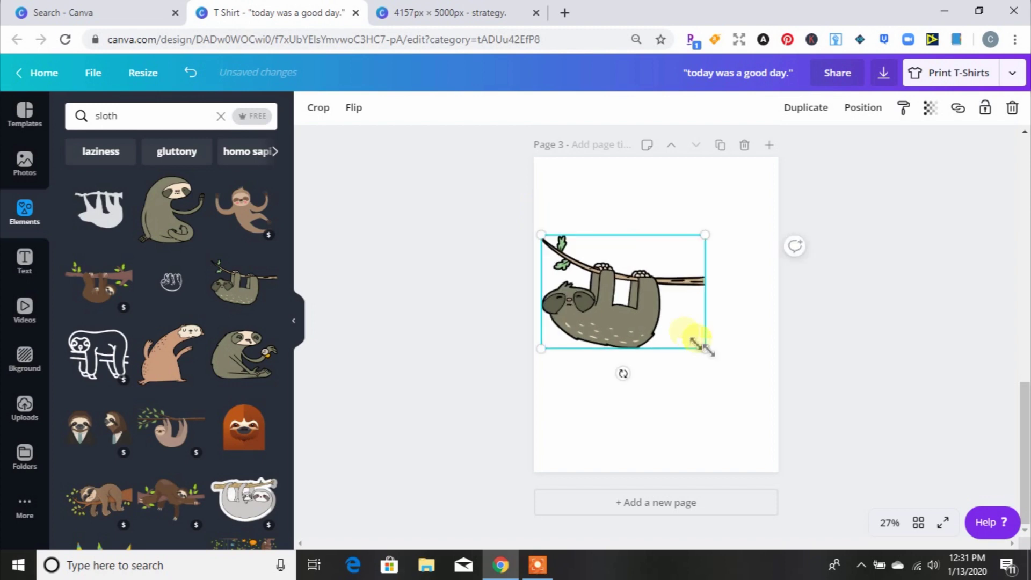
drag(705, 348, 780, 398)
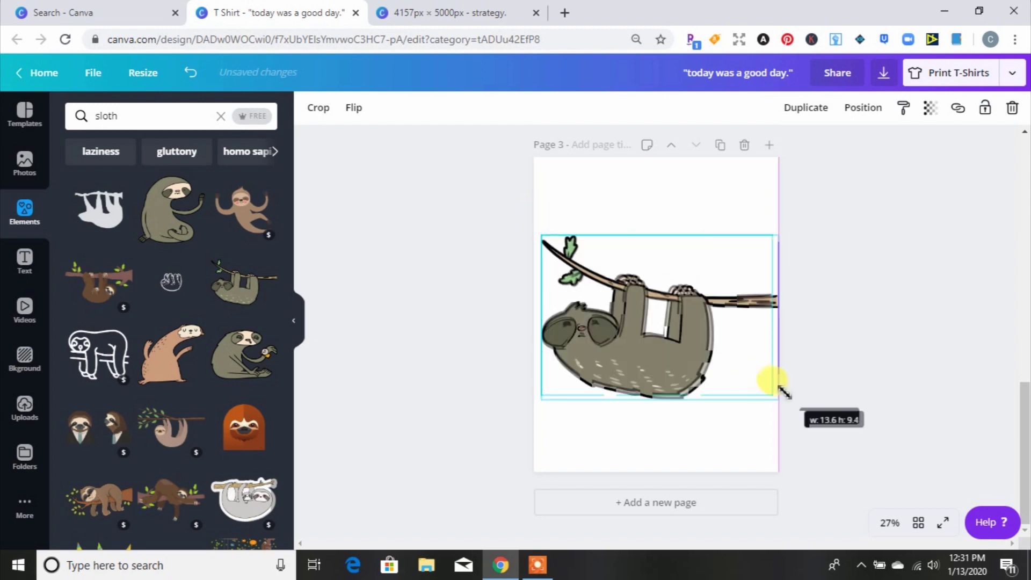
click(782, 329)
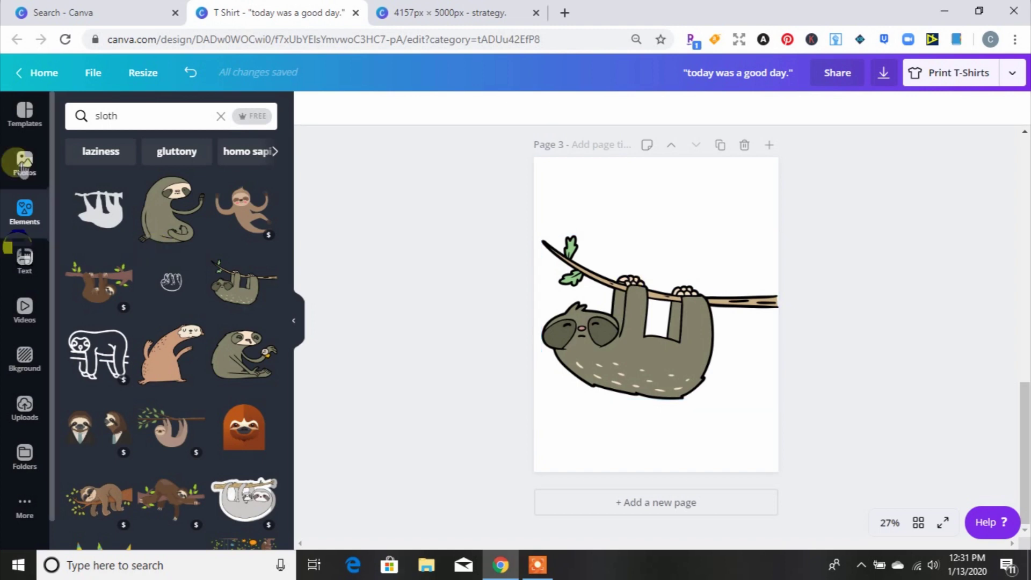
Step: Add a subheading text box to page 3 and enlarge its text to size 57.9
click(24, 259)
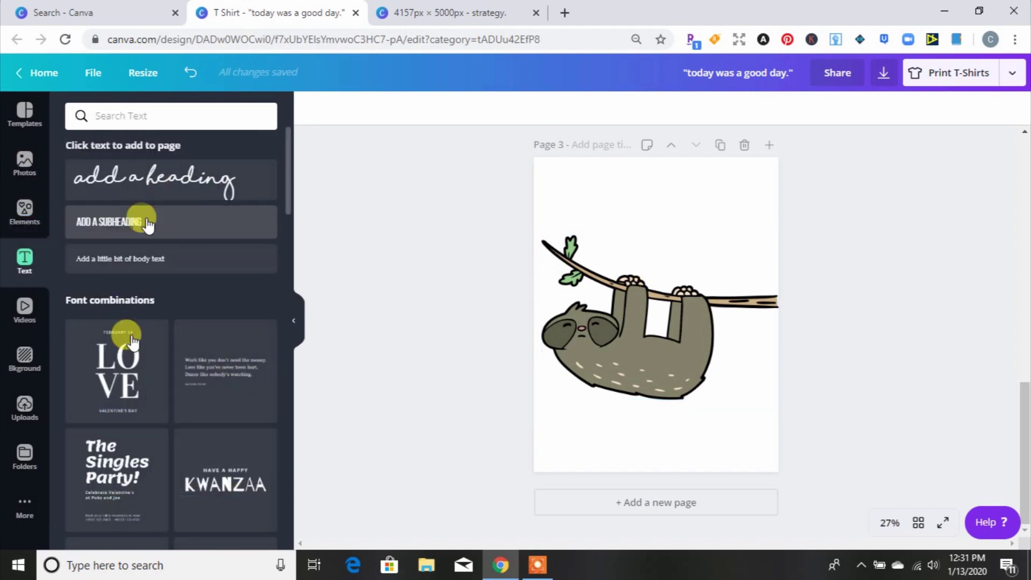
scroll(285, 242, down, 5)
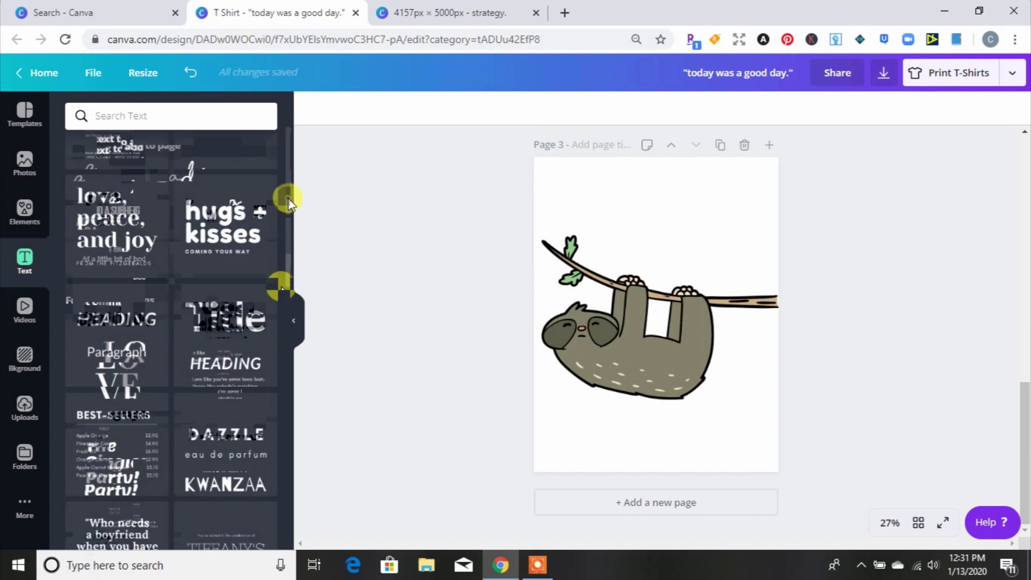
scroll(282, 309, down, 1)
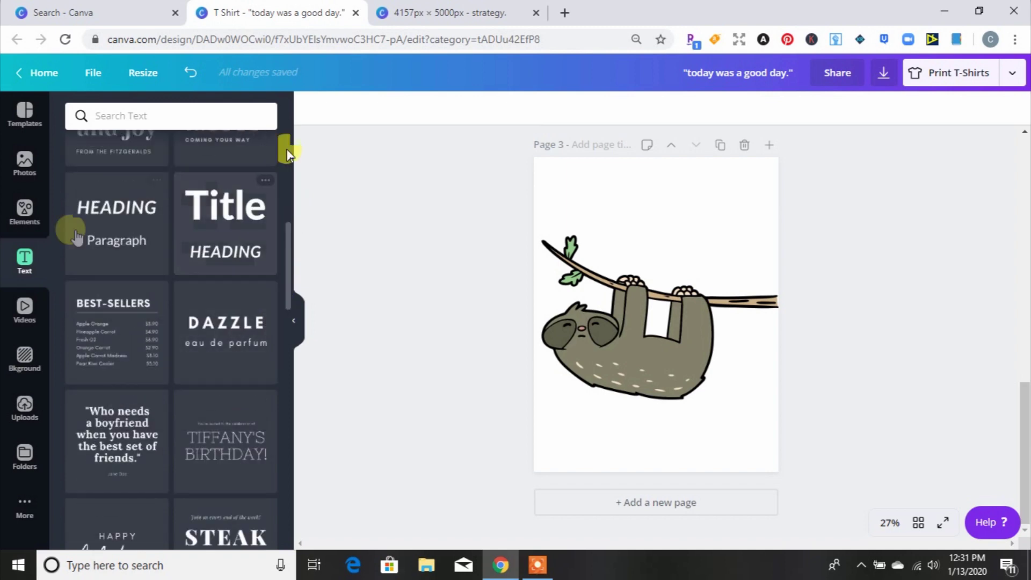
scroll(288, 154, up, 7)
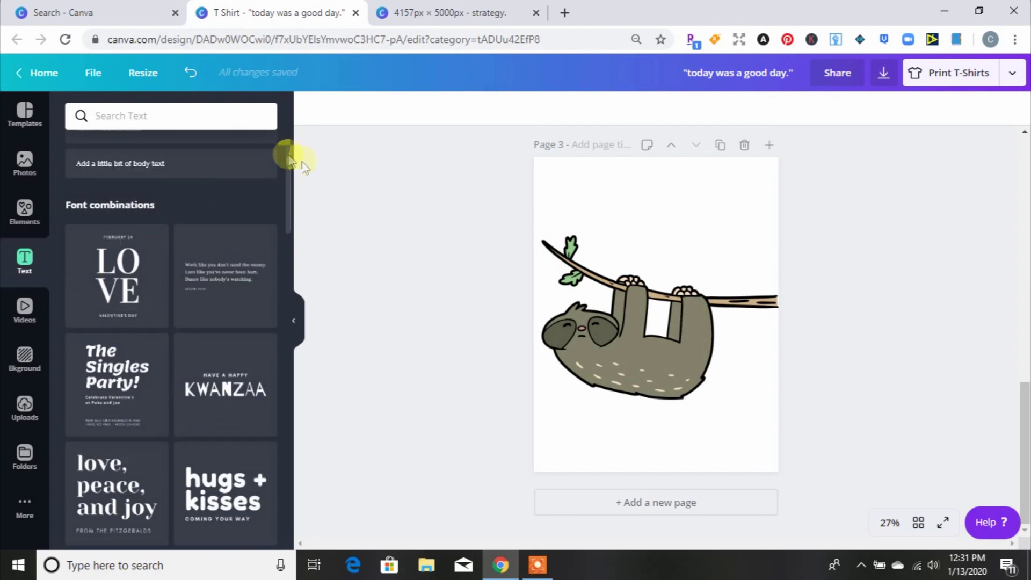
scroll(290, 158, up, 3)
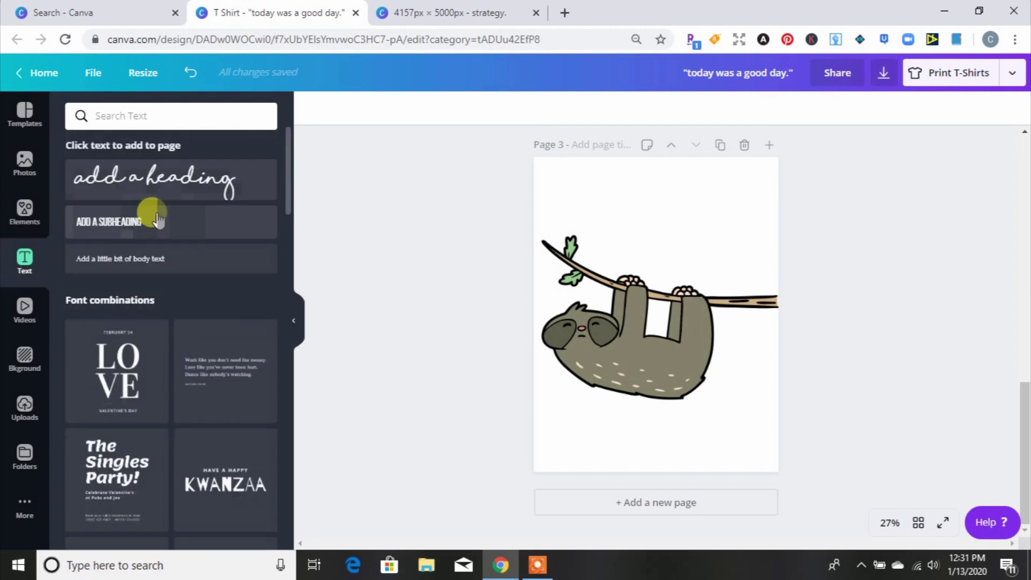
click(158, 221)
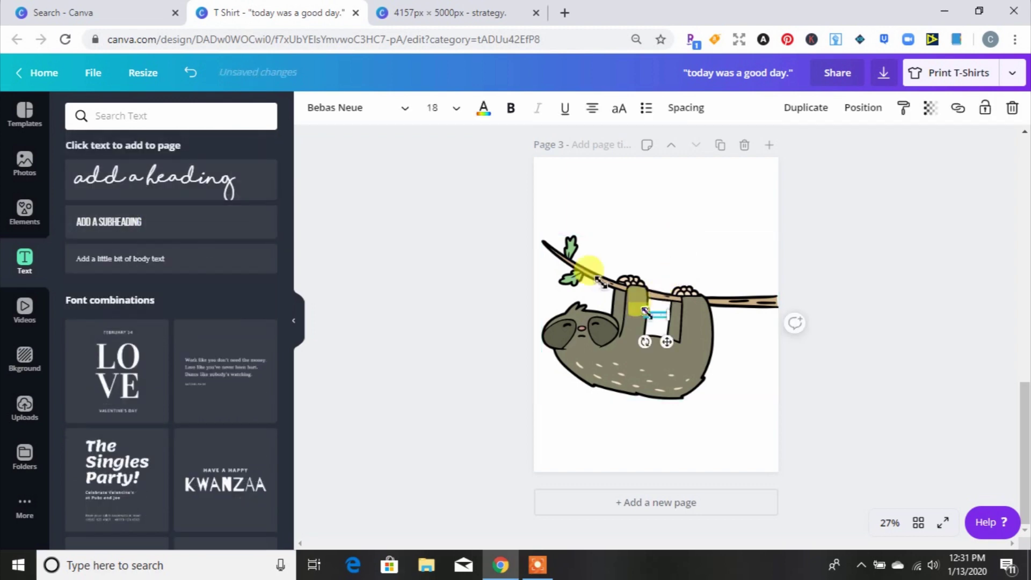
drag(600, 281, 589, 300)
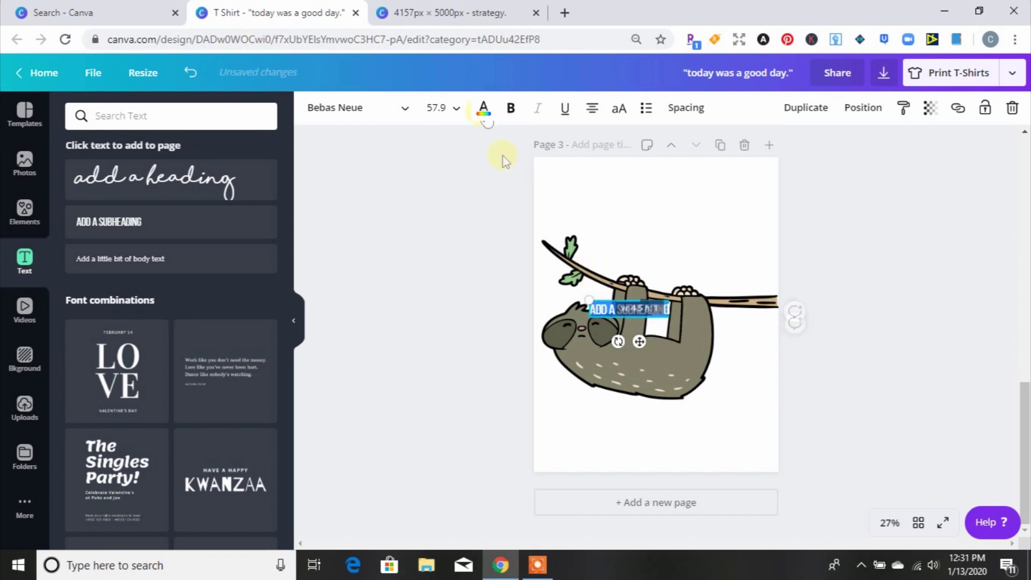
Step: Color the subheading black and move it above the sloth's branch
click(485, 112)
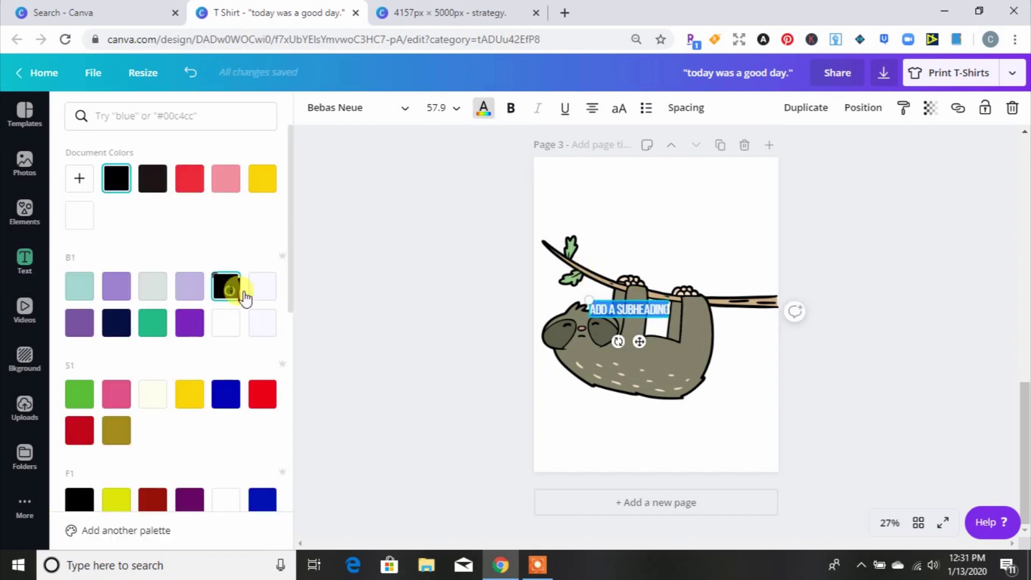
click(226, 285)
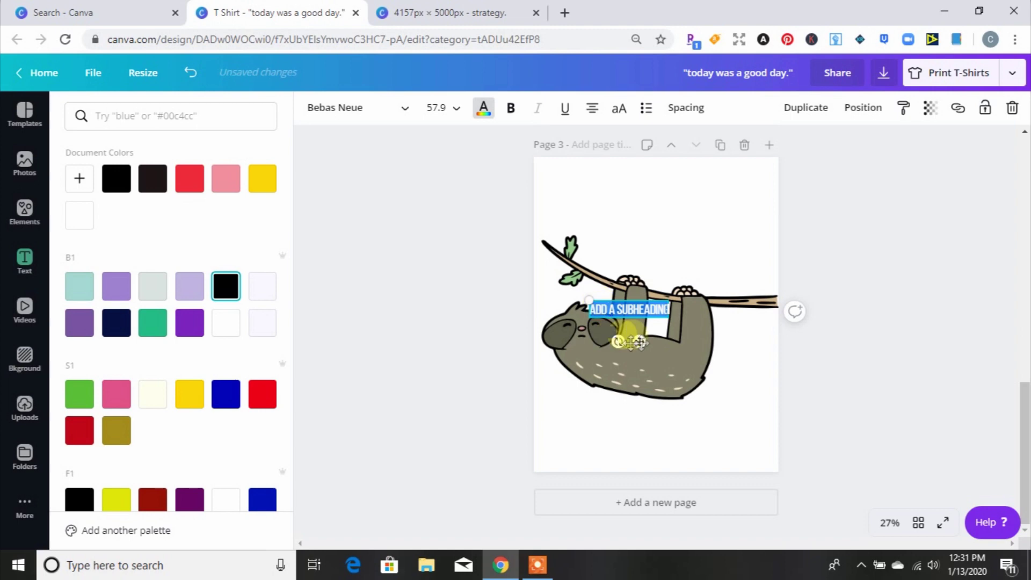
drag(623, 341, 685, 270)
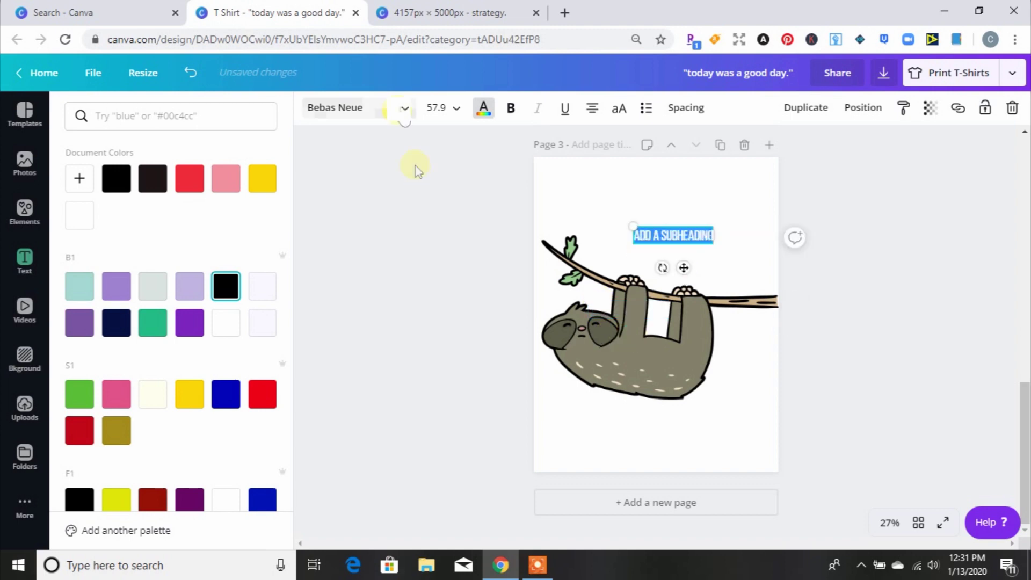
Step: Set the subheading's font to Shorelines Script Bold and browse the uploaded fonts
click(404, 110)
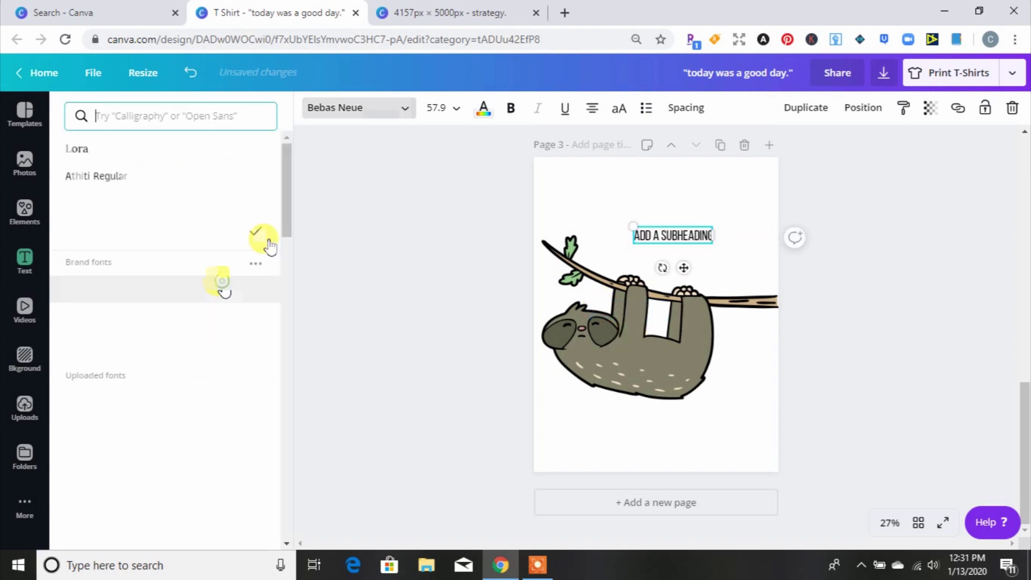
click(222, 283)
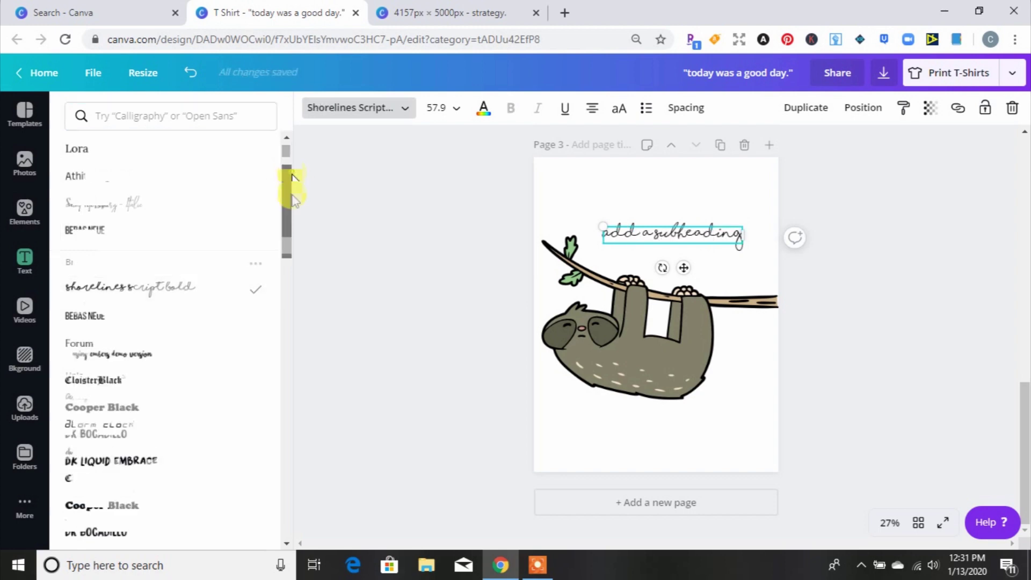
drag(294, 200, 292, 231)
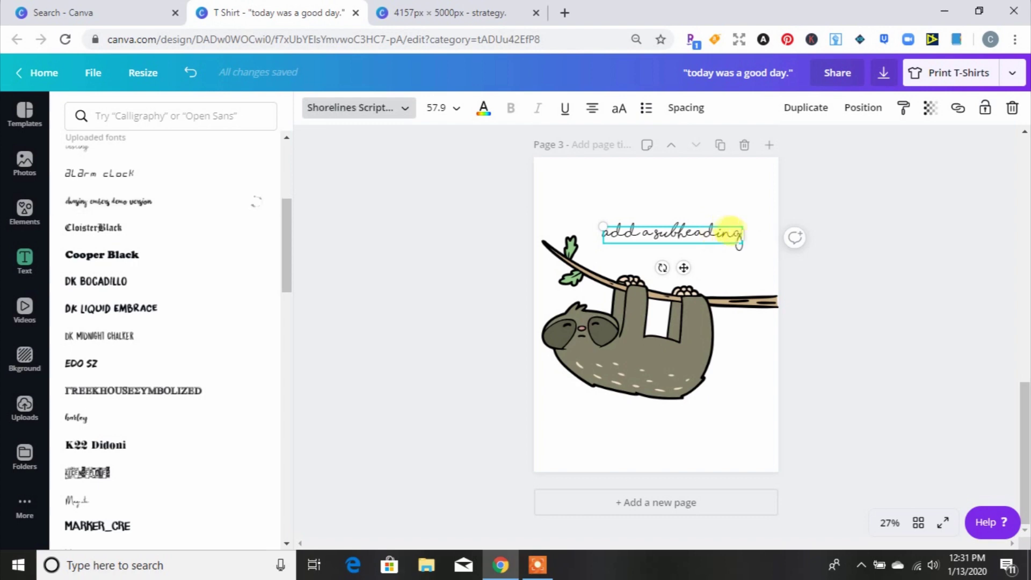
Step: Replace the subheading's placeholder text with "hi"
drag(743, 233, 697, 232)
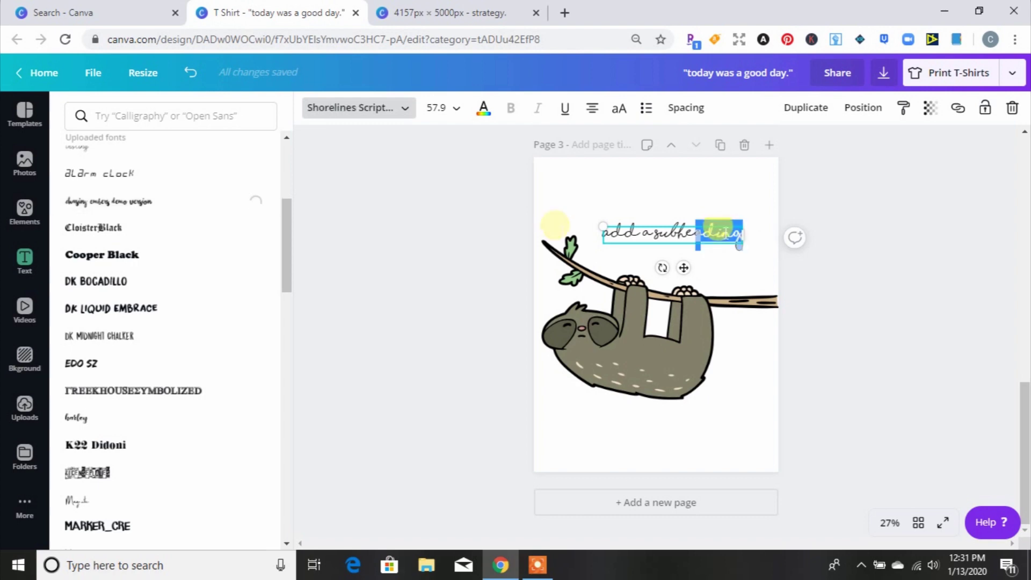
key(BackSpace)
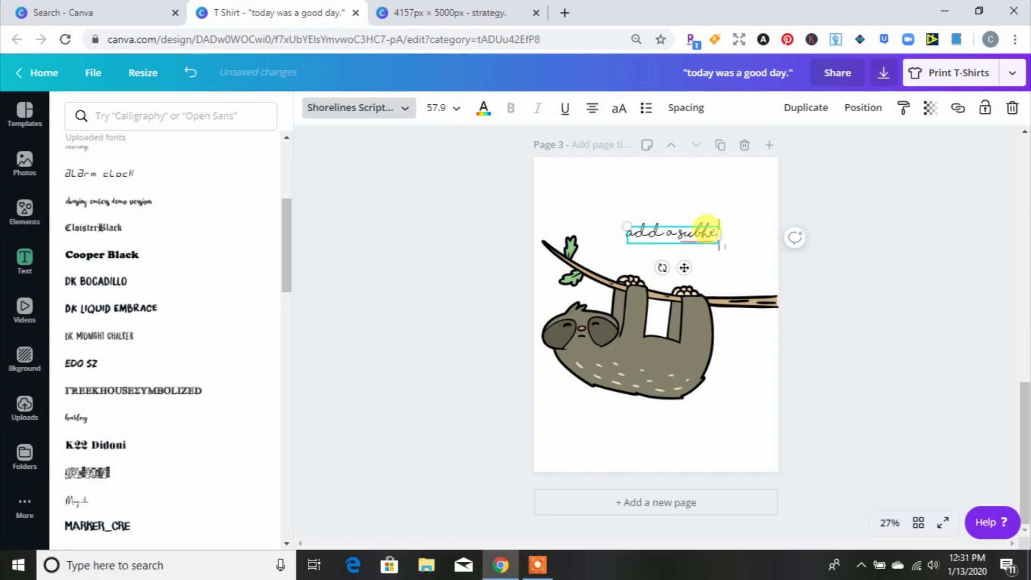
key(BackSpace)
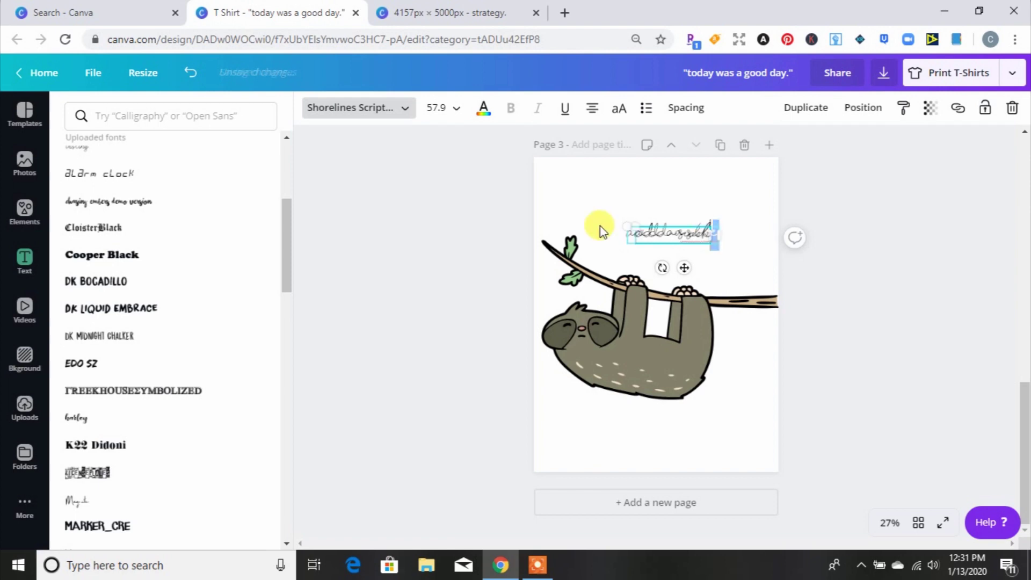
key(BackSpace)
key(BackSpace)
key(BackSpace)
key(BackSpace)
key(BackSpace)
key(BackSpace)
key(BackSpace)
key(BackSpace)
key(BackSpace)
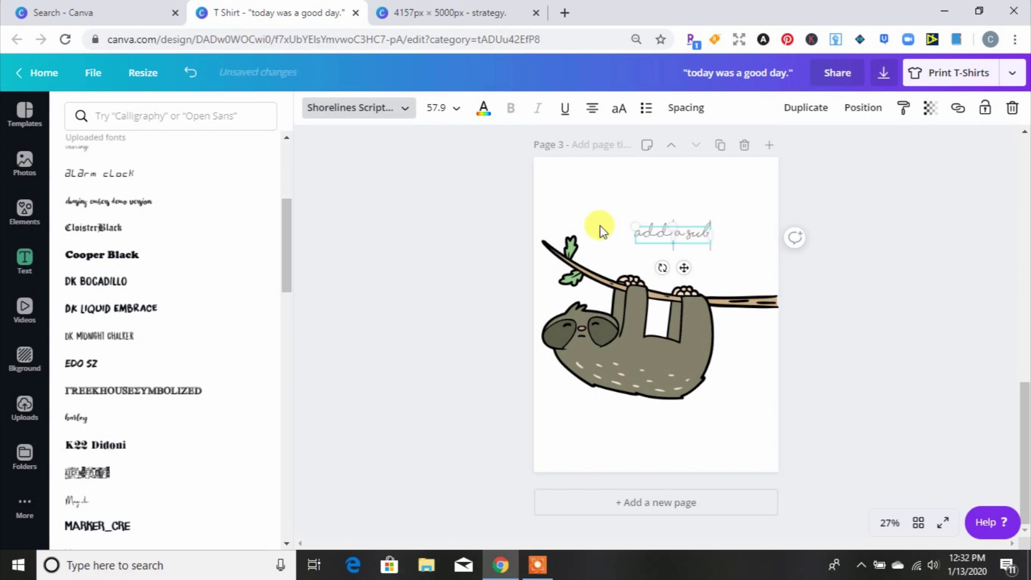
text(w)
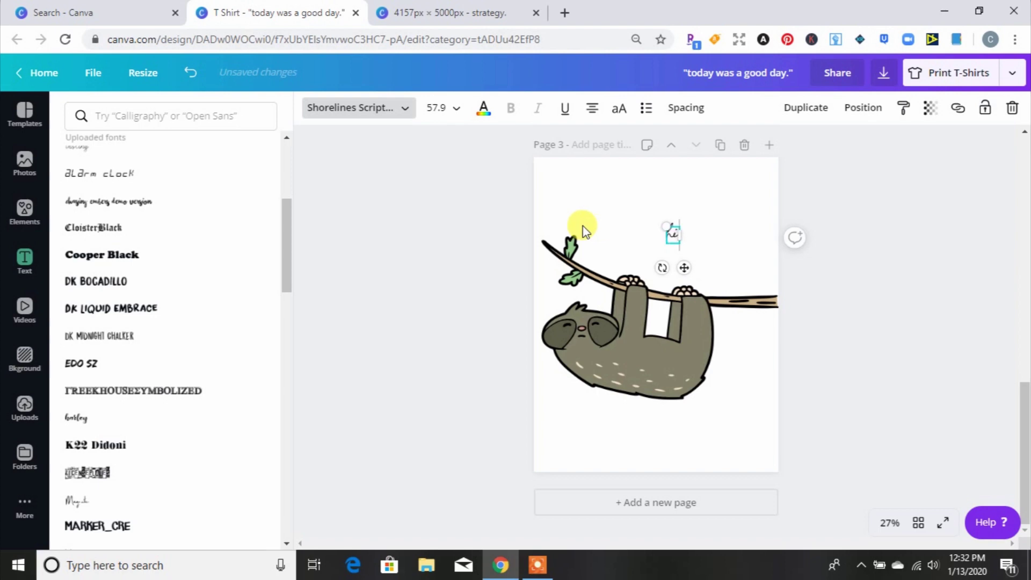
Step: Apply the Chasing Embers demo font to the "hi" text and enlarge it to size 426
click(149, 203)
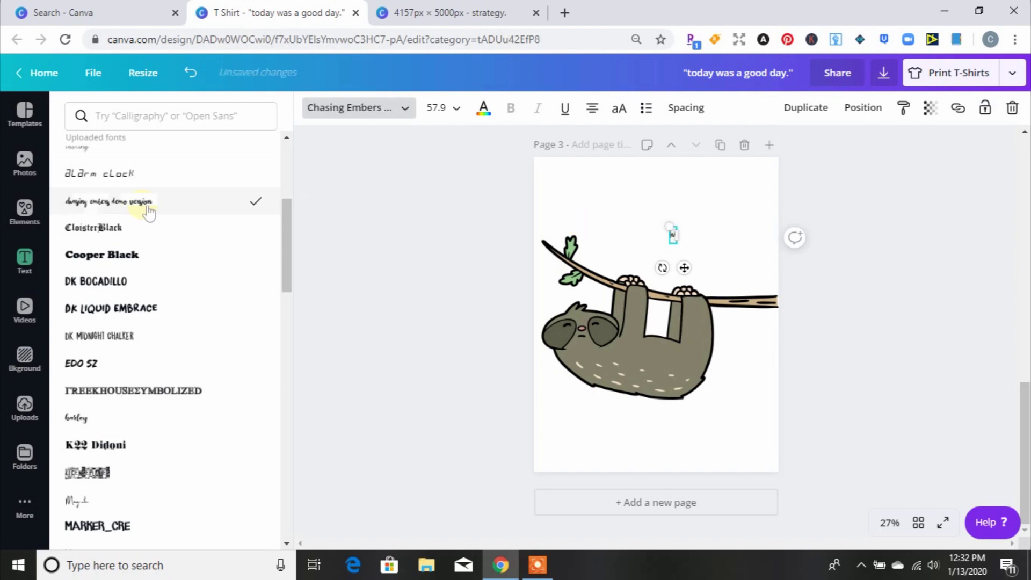
drag(663, 225, 488, 167)
click(650, 163)
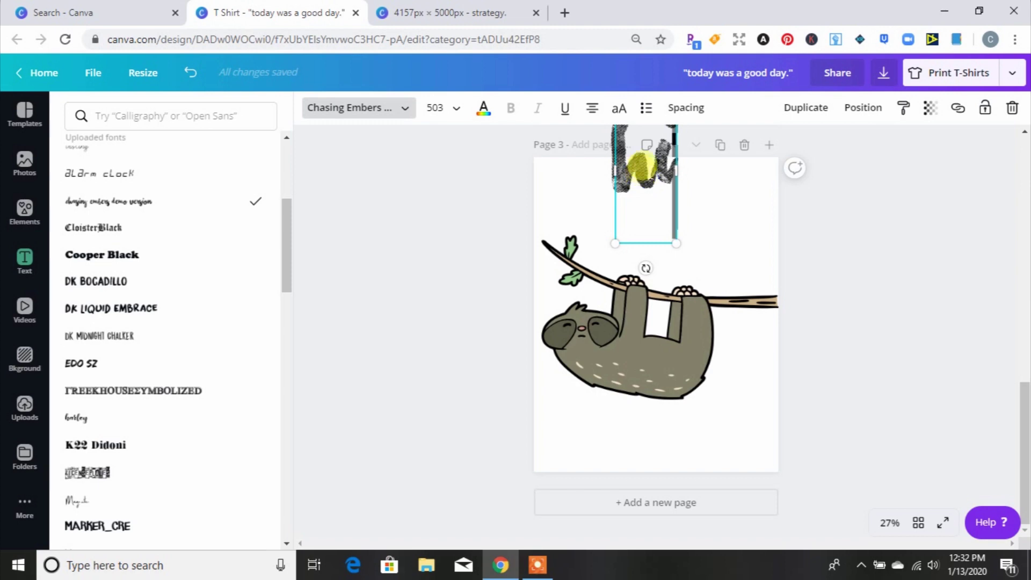
key(Escape)
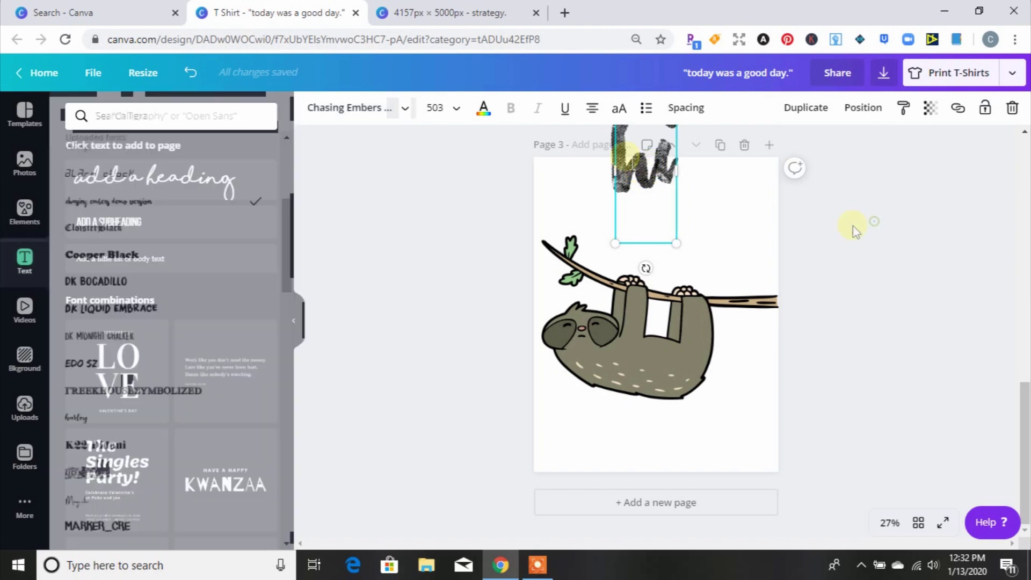
click(654, 201)
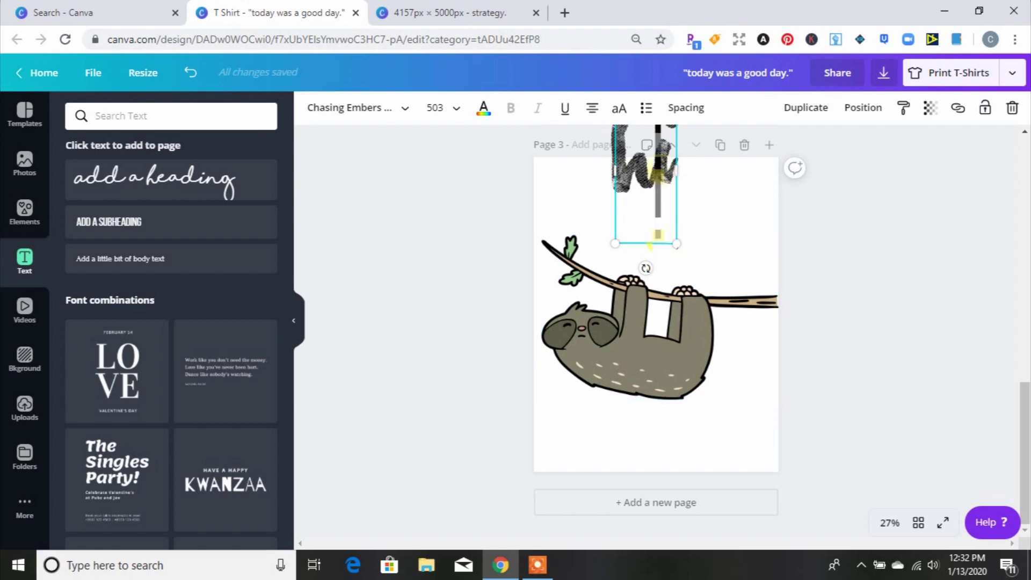
mouse_move(661, 230)
mouse_down()
mouse_move(640, 245)
mouse_move(666, 222)
mouse_up()
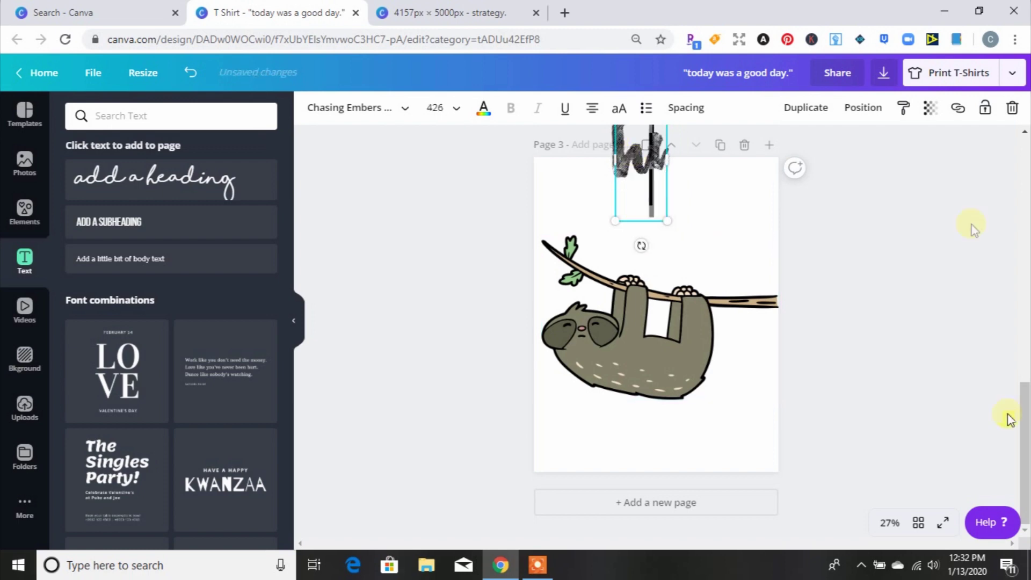
Step: Move the enlarged "hi" text fully onto page 3, above the sloth's raised paws
scroll(1009, 417, up, 2)
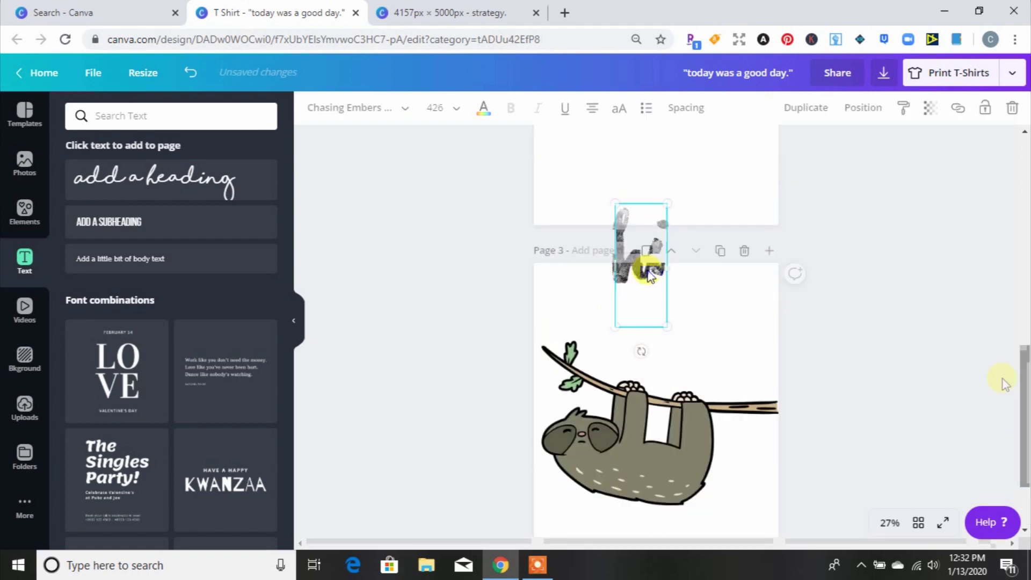
drag(650, 274, 742, 450)
drag(639, 379, 682, 329)
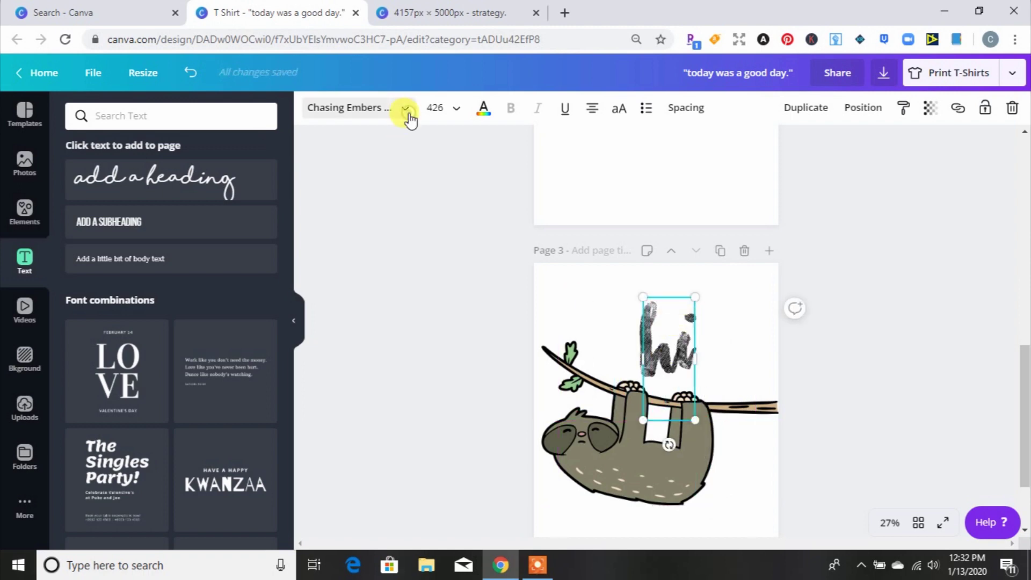
Step: Change the "hi" text's font to Aisling and center it horizontally on the page above the branch
click(407, 114)
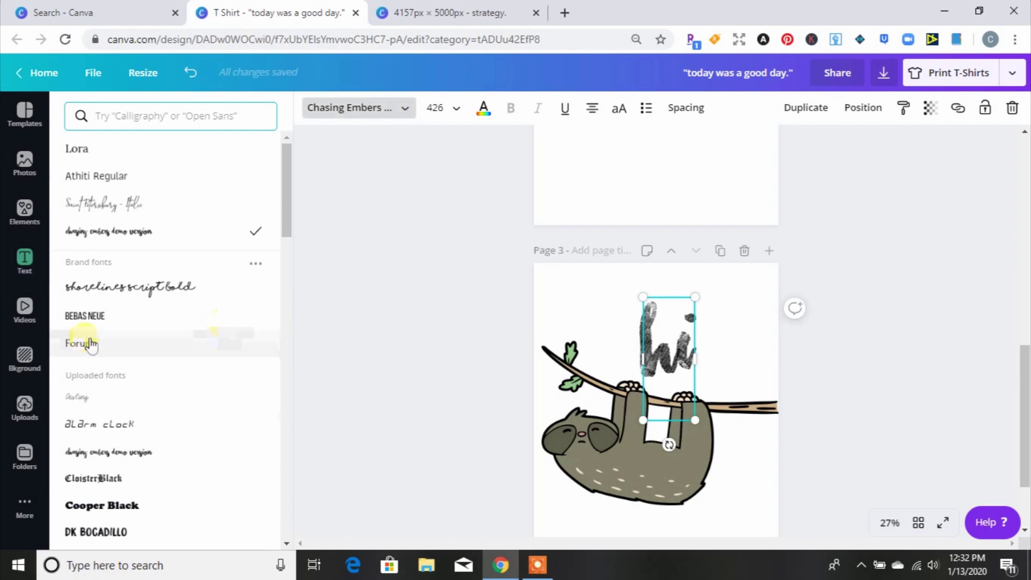
click(133, 397)
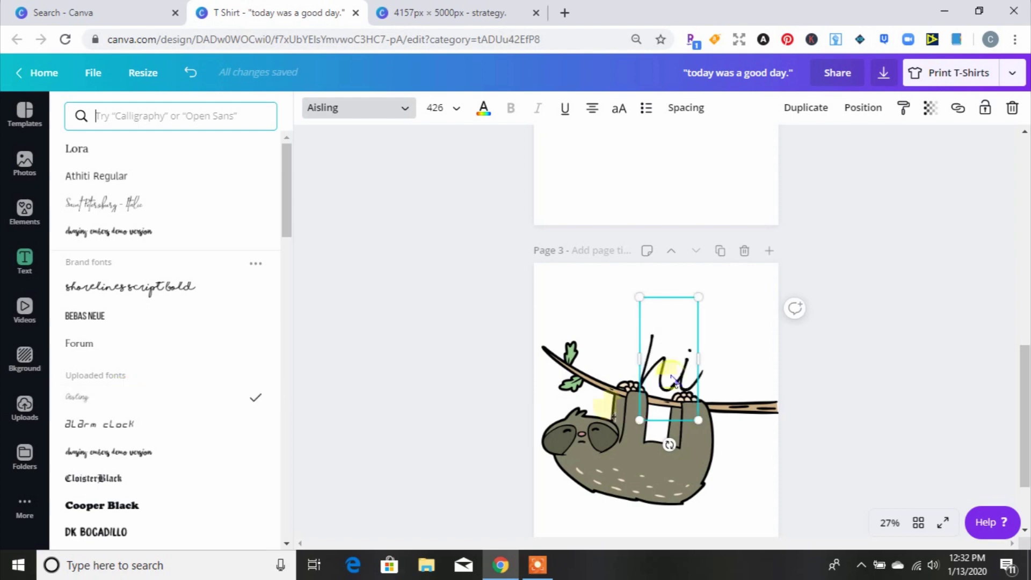
drag(675, 368, 660, 348)
click(681, 353)
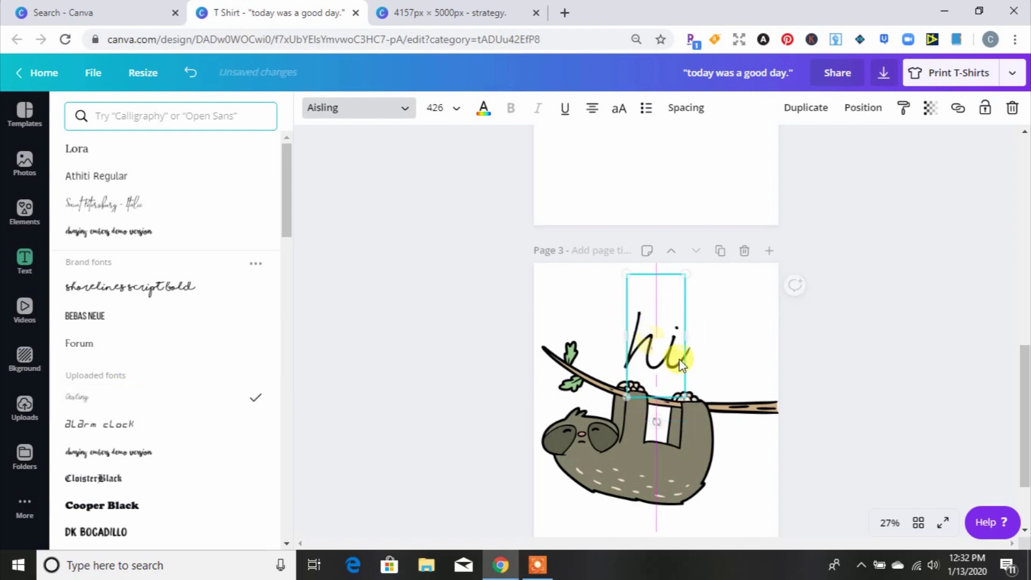
key(Escape)
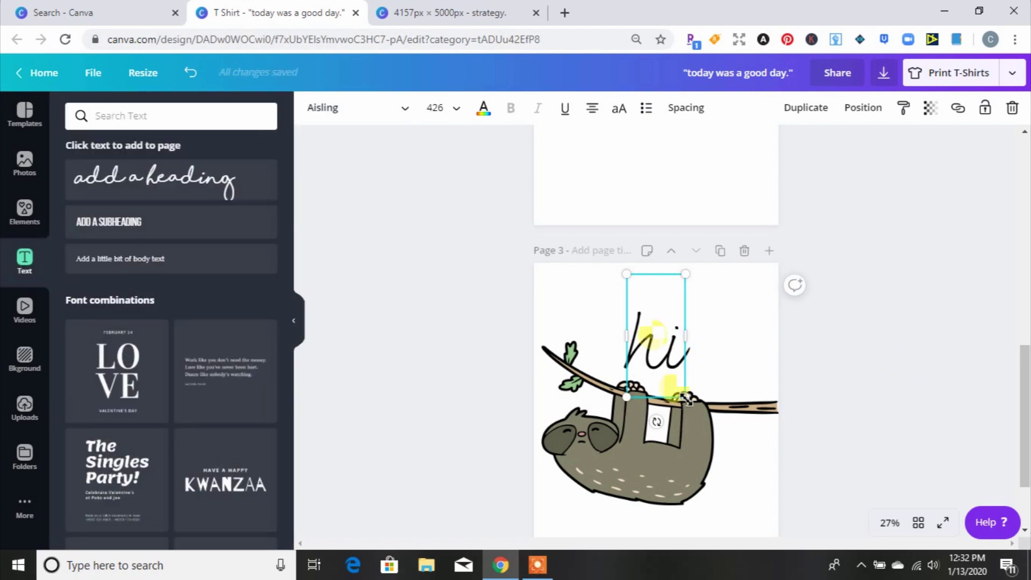
Step: Shrink the "hi" text to size 172 and place it just above the branch beside the leaves
drag(686, 397, 616, 389)
drag(614, 396, 614, 399)
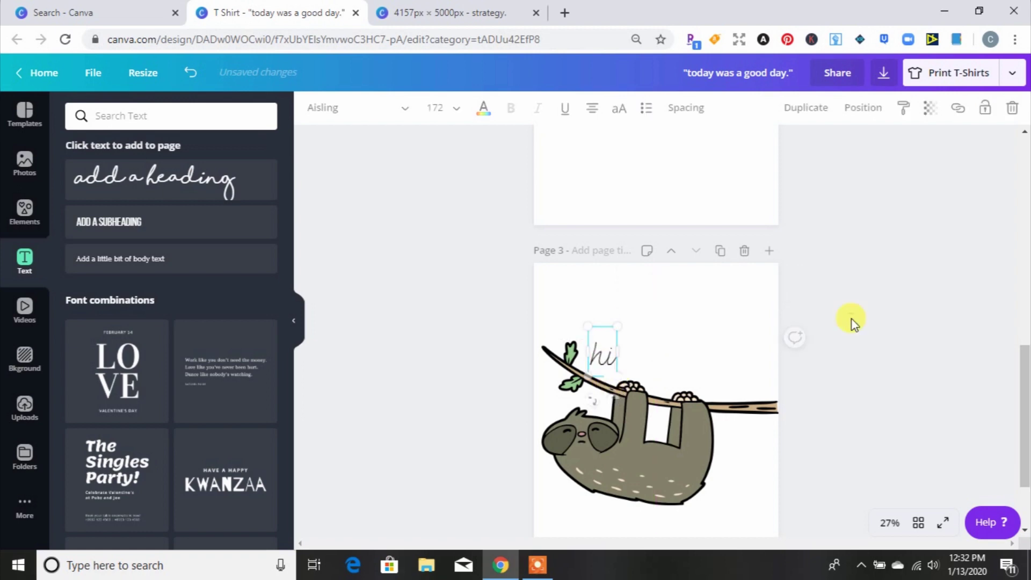
click(854, 322)
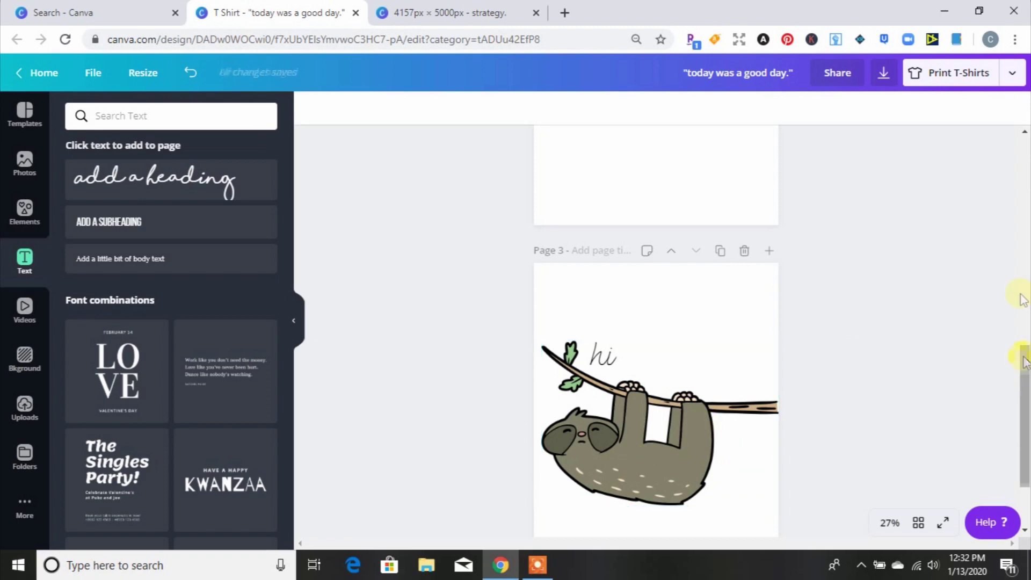
scroll(1023, 359, up, 15)
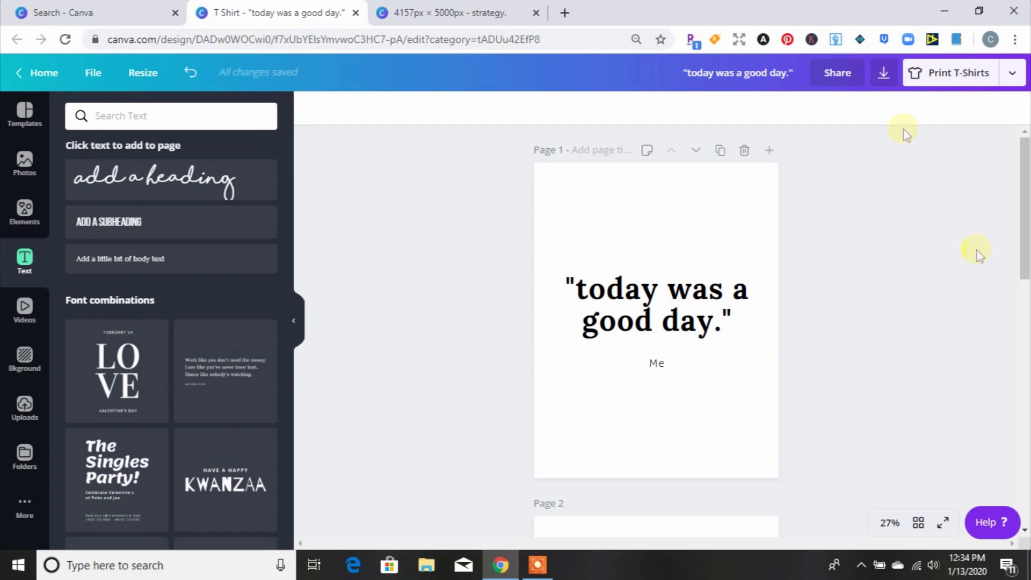
click(536, 565)
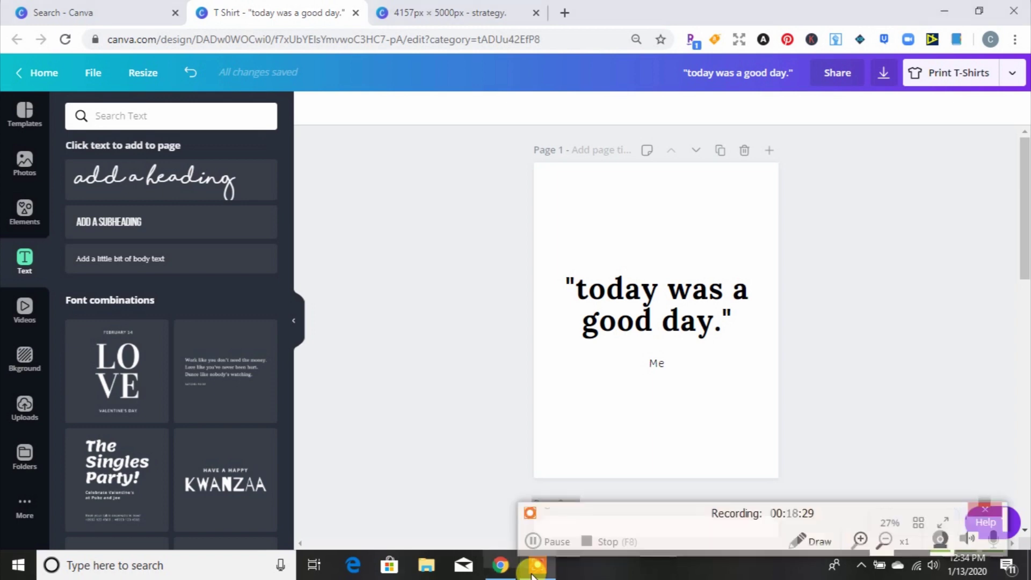